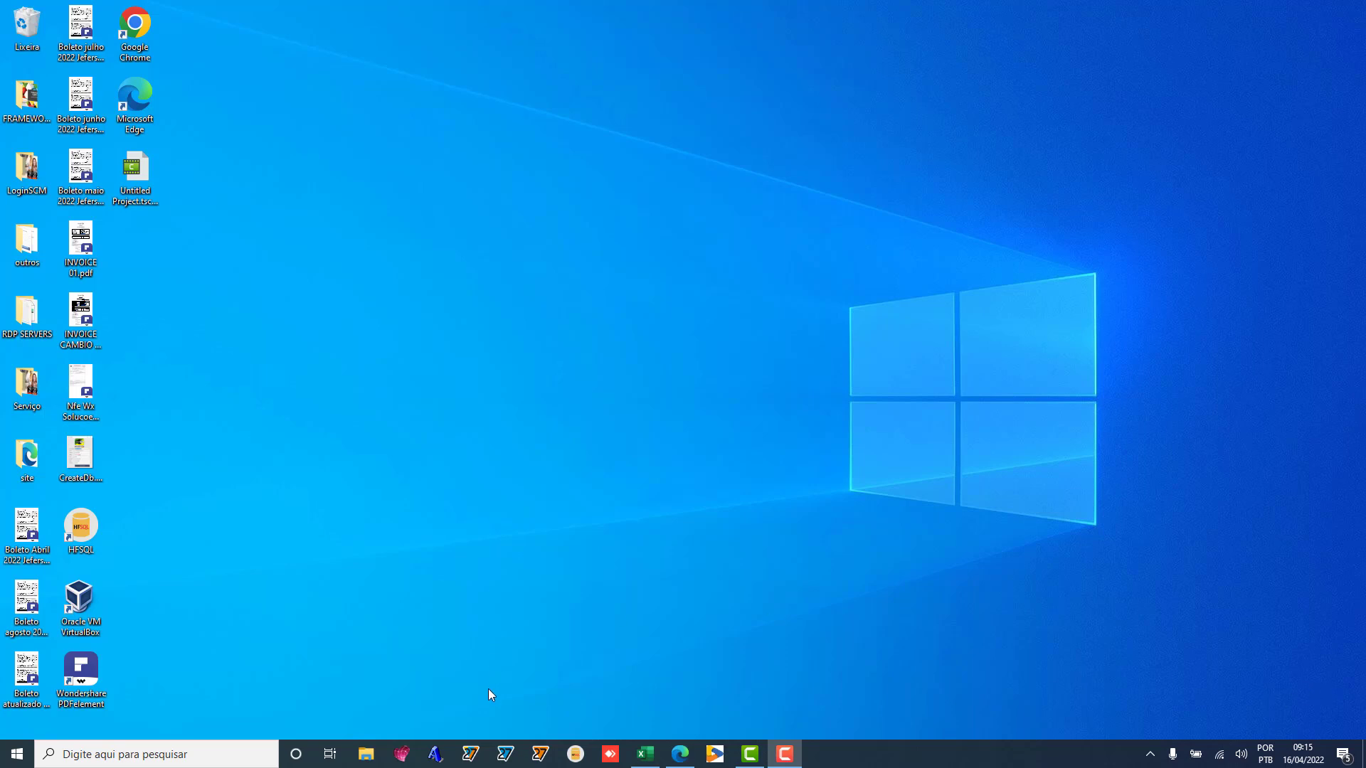
Step: Launch WINDEV 27 from the taskbar and wait for its login window
left_click(470, 754)
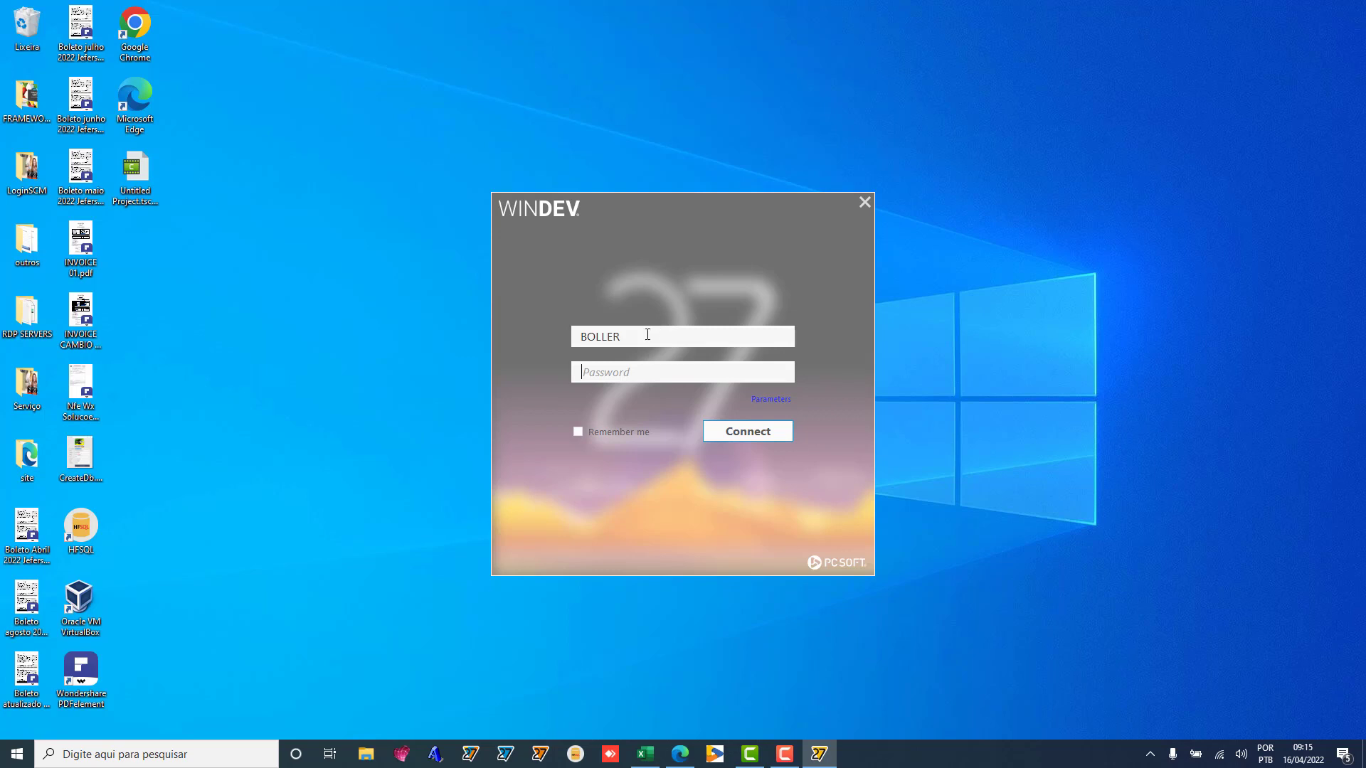
Step: Replace the prefilled user name, enter the password and attempt to sign in
left_click(644, 337)
key("BackSpace")
type("JULIN")
key("BackSpace")
type("ANA")
left_click(626, 373)
type("***")
left_click(754, 434)
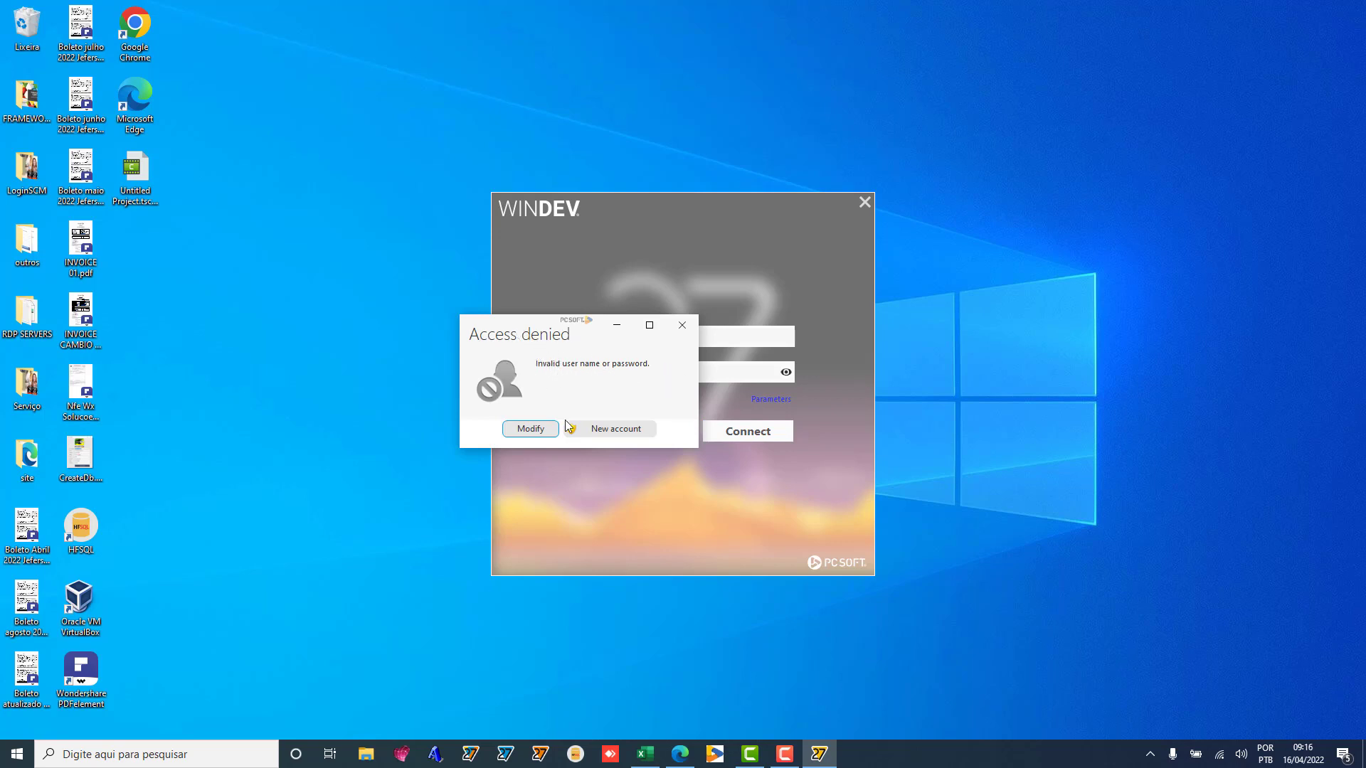
Step: After access is denied, create a new contributor account, entering and confirming its password
left_click(609, 429)
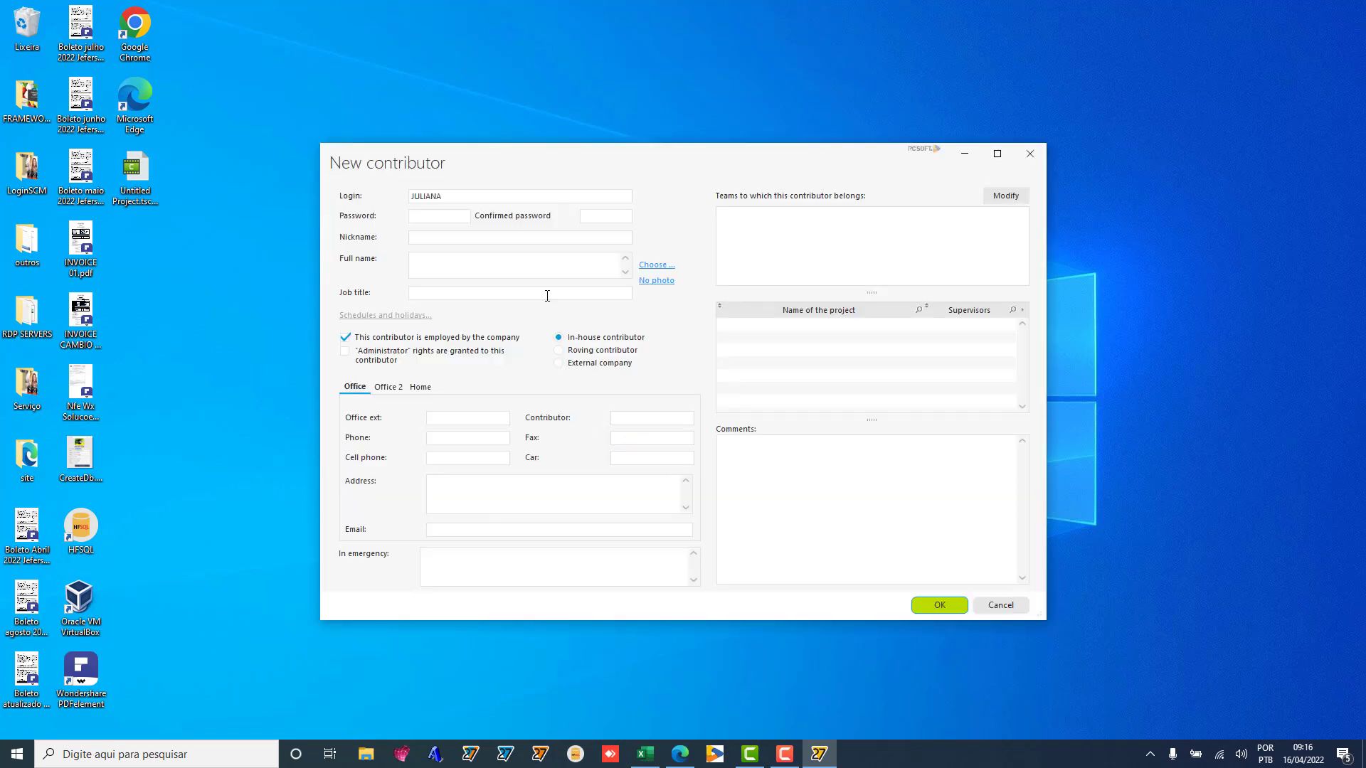
left_click(432, 219)
type("123")
left_click(591, 217)
type("123")
left_click(939, 569)
left_click(929, 610)
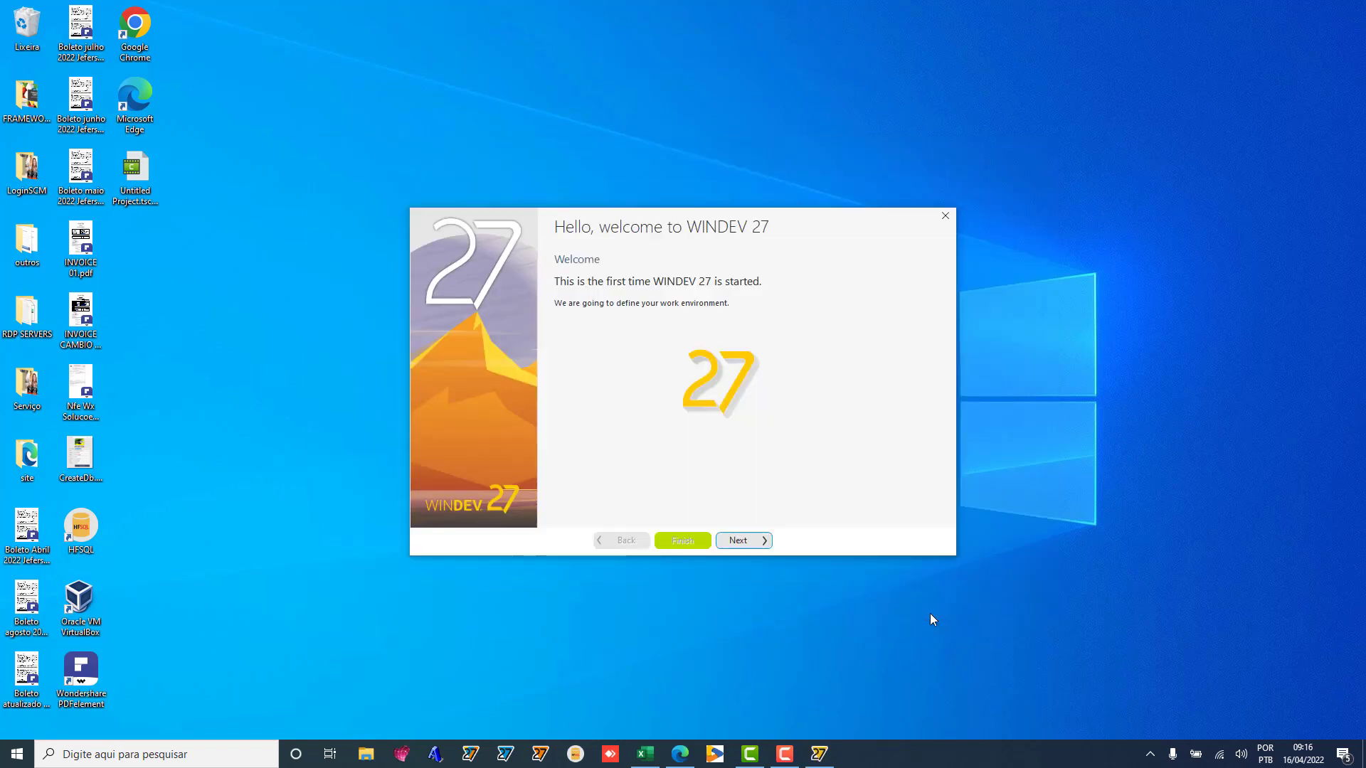
Step: Finish the welcome wizard with the Default environment and Dark theme, keeping Control Center defaults
left_click(733, 539)
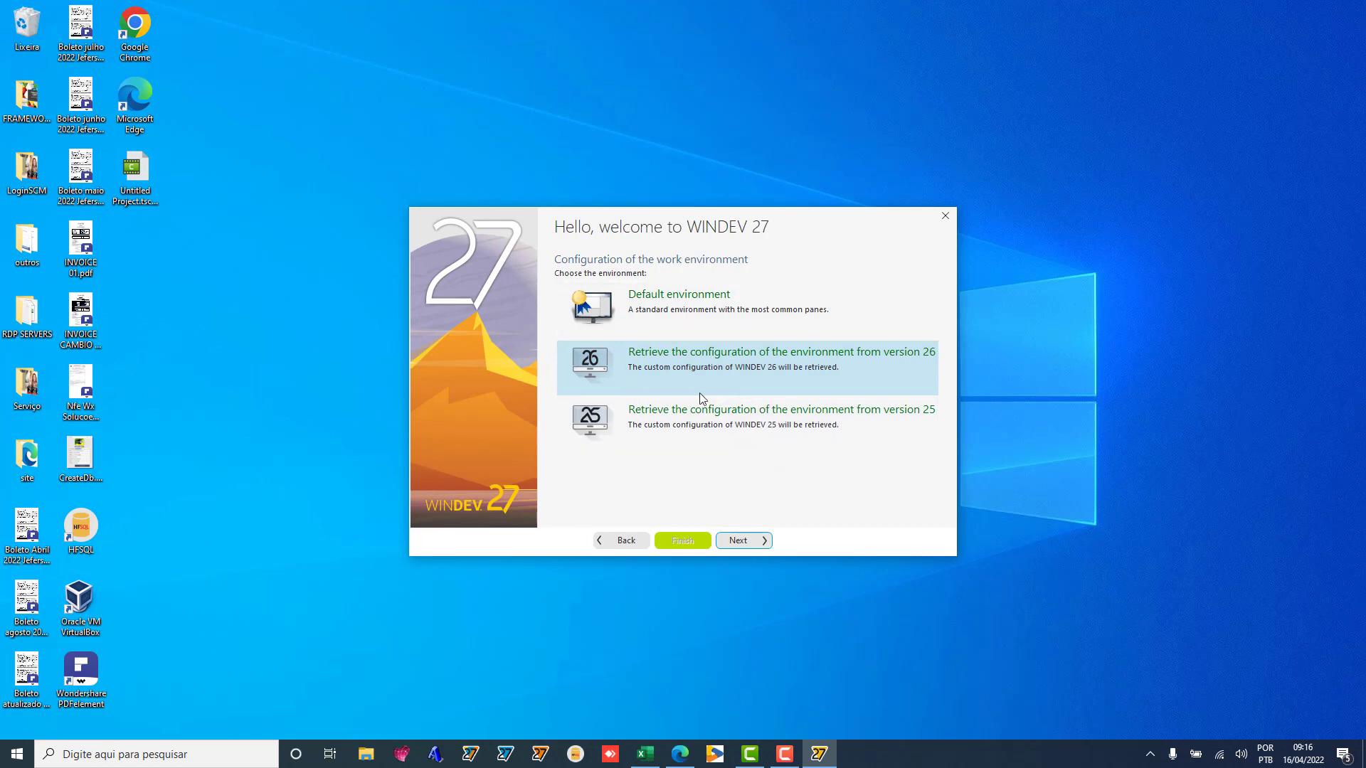
left_click(662, 304)
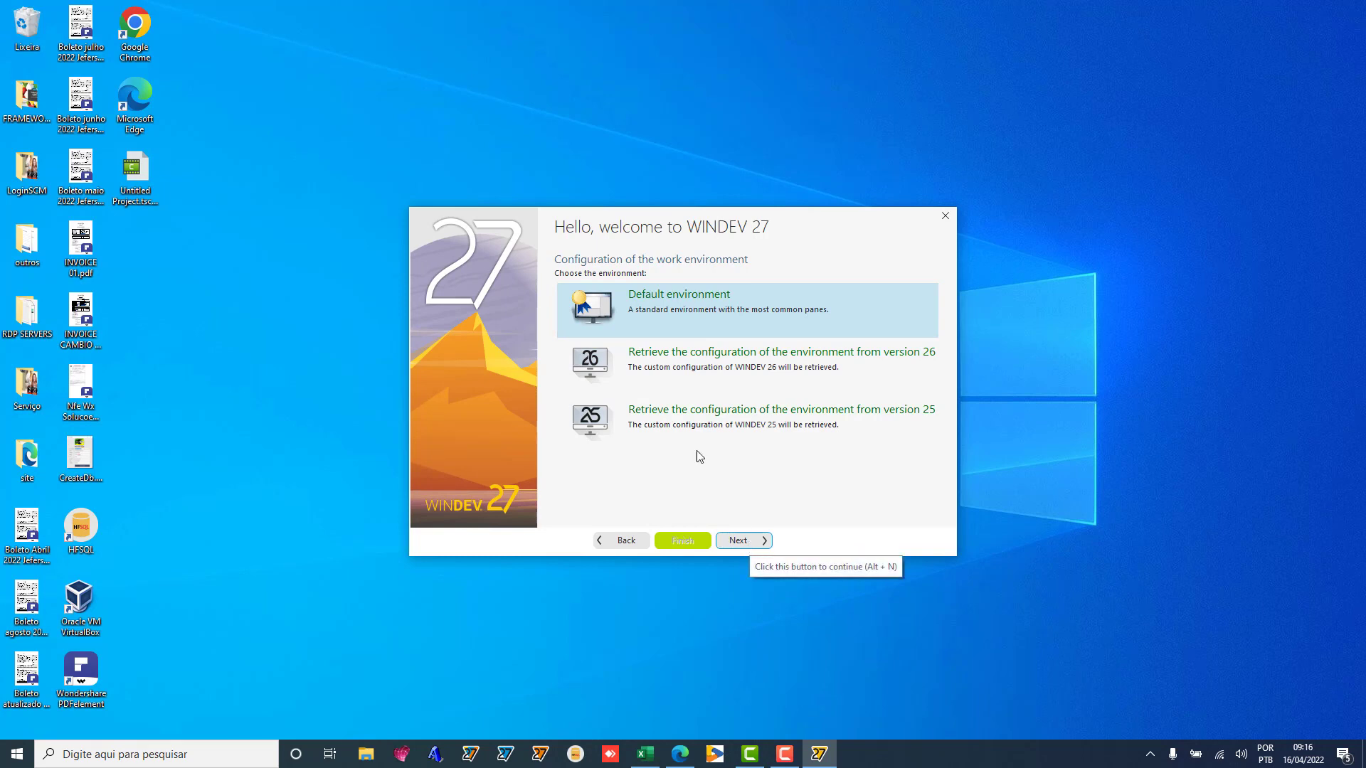
left_click(745, 544)
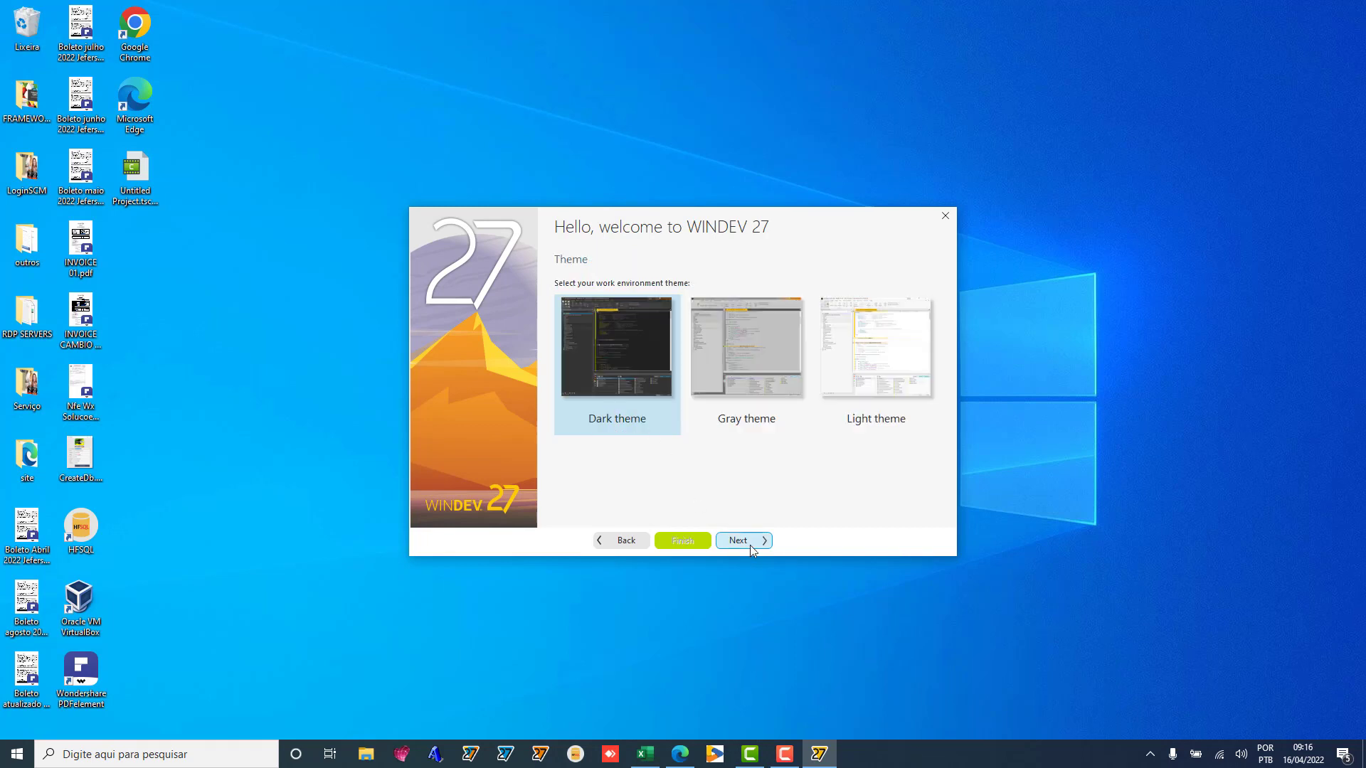
left_click(750, 545)
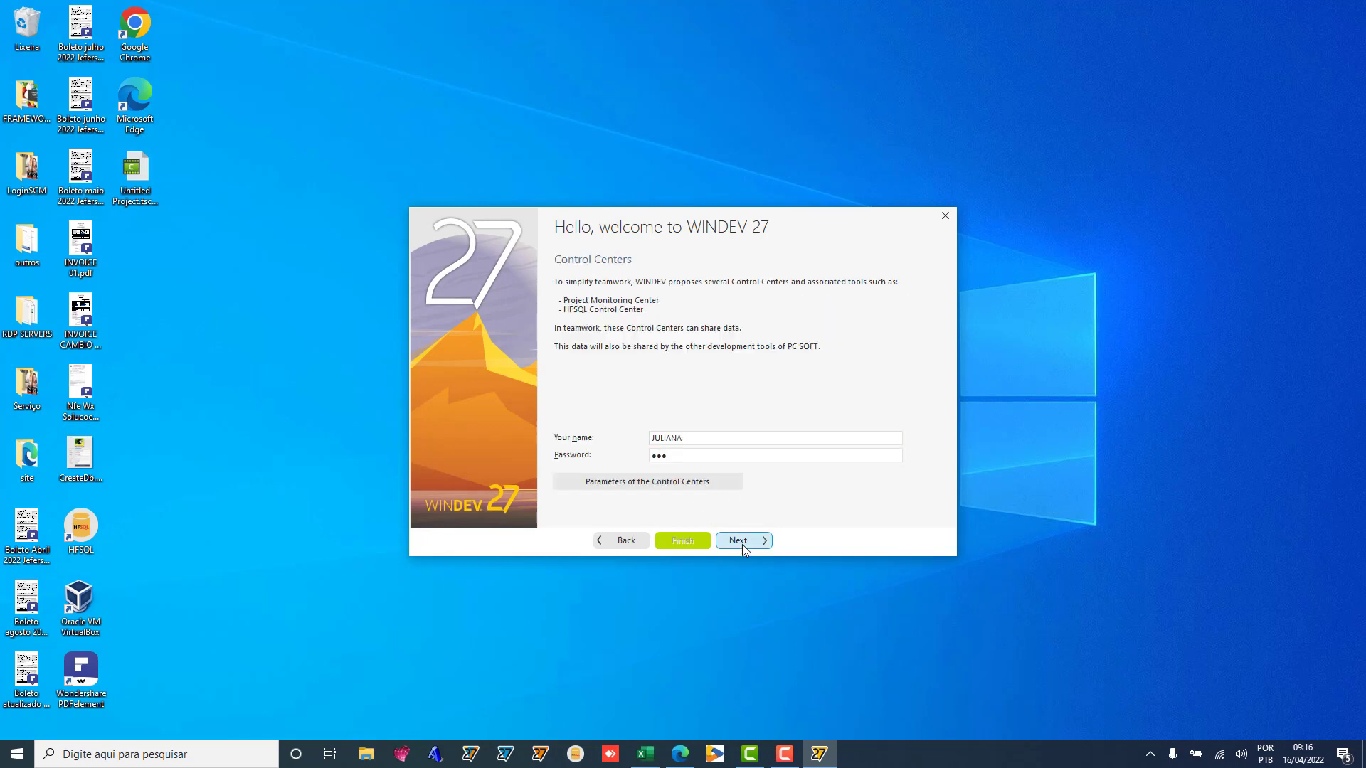
left_click(741, 544)
left_click(741, 544)
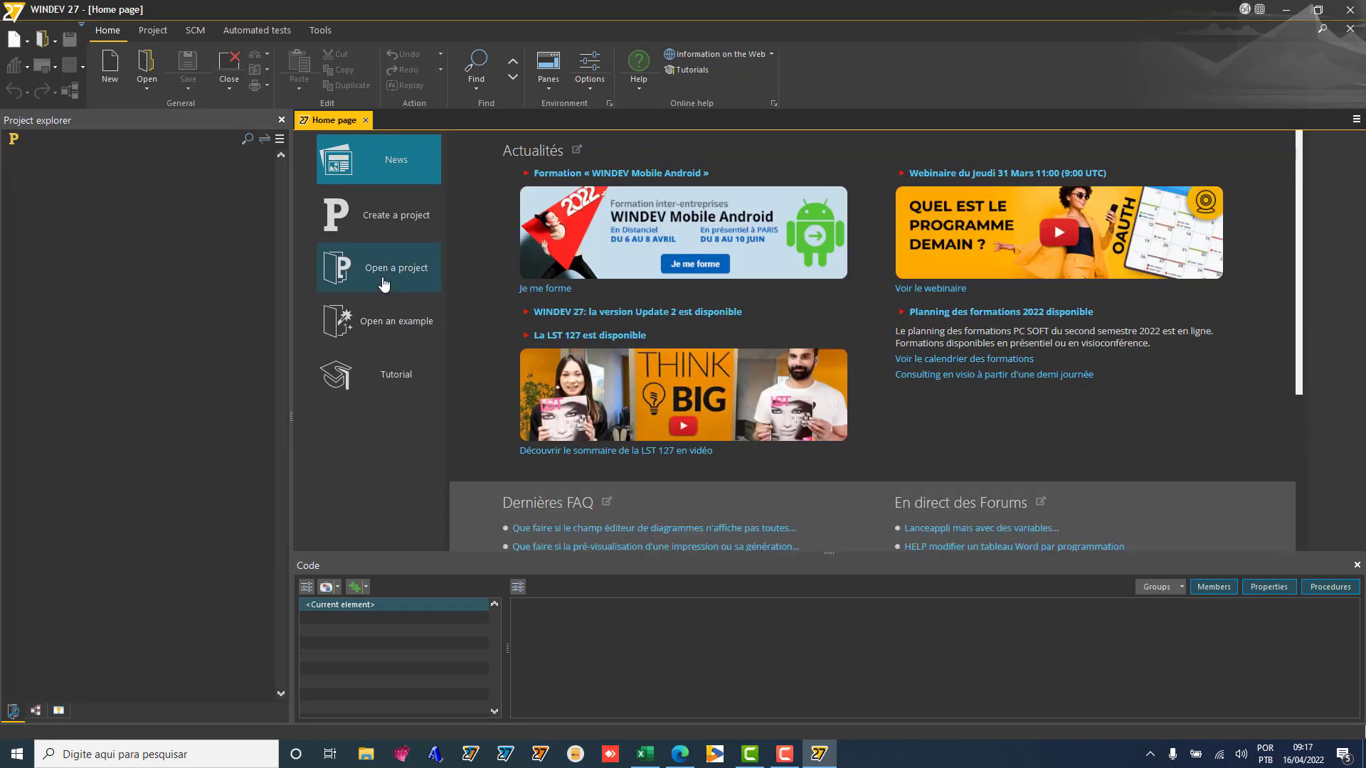
Step: Open the local copy of the WD Graphe example from the Home page's examples list
left_click(384, 336)
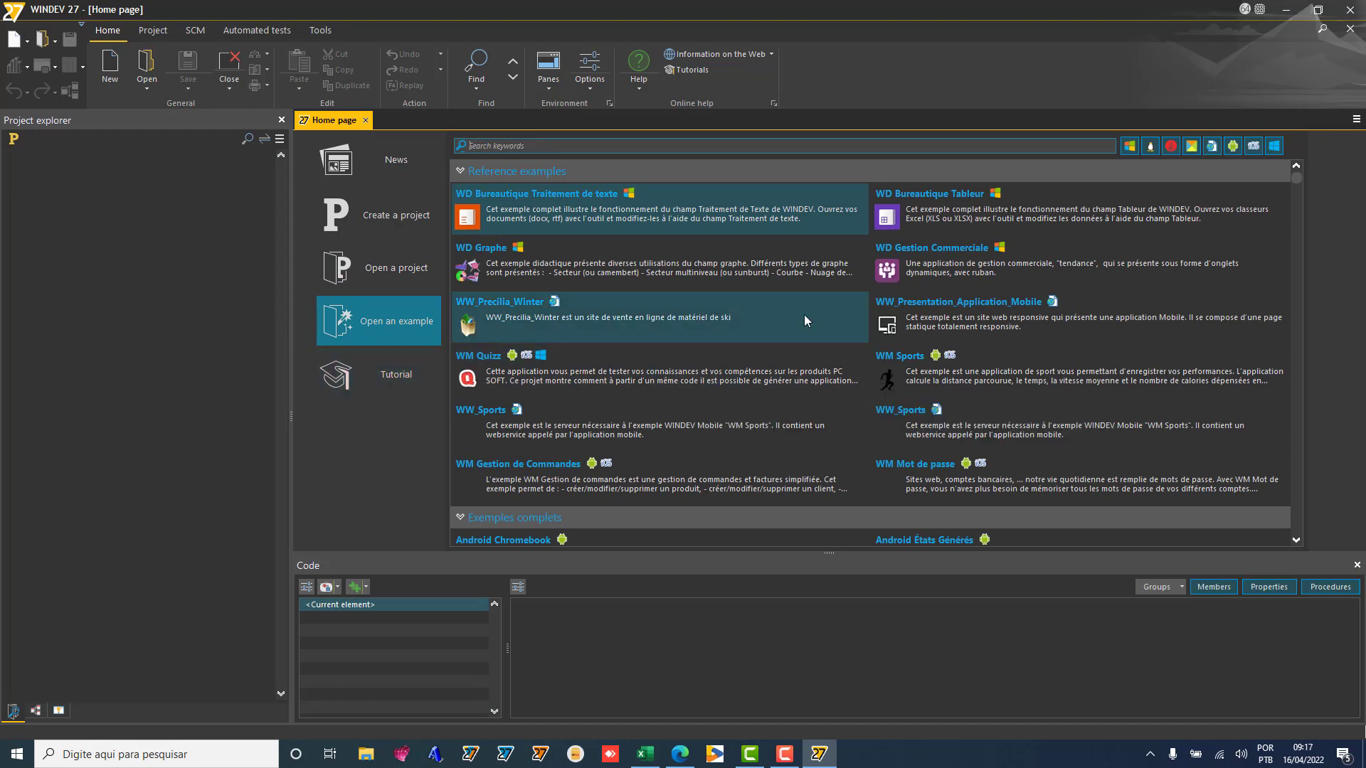
left_click(651, 277)
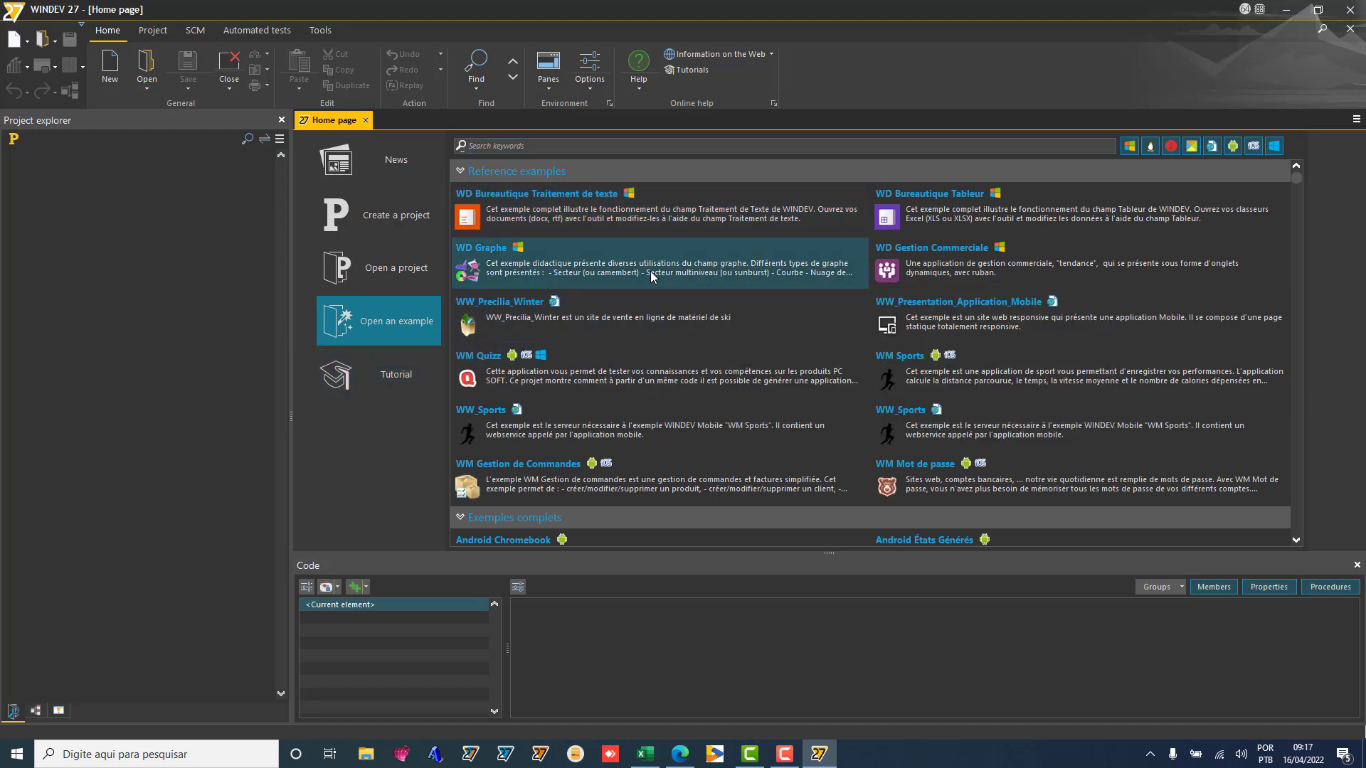
left_click(558, 434)
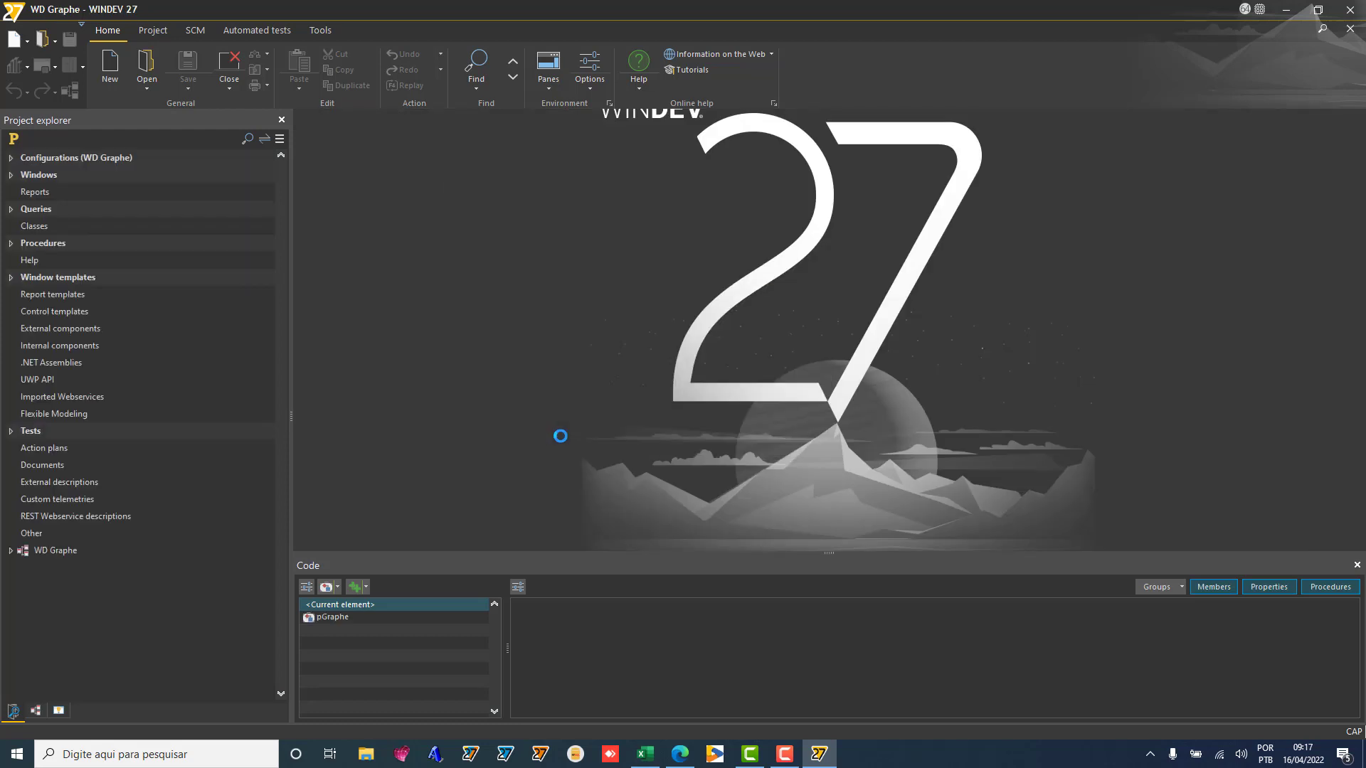
Step: Open the FEN_Principale and FEN_Courbe windows from the project's Windows list
left_click(10, 175)
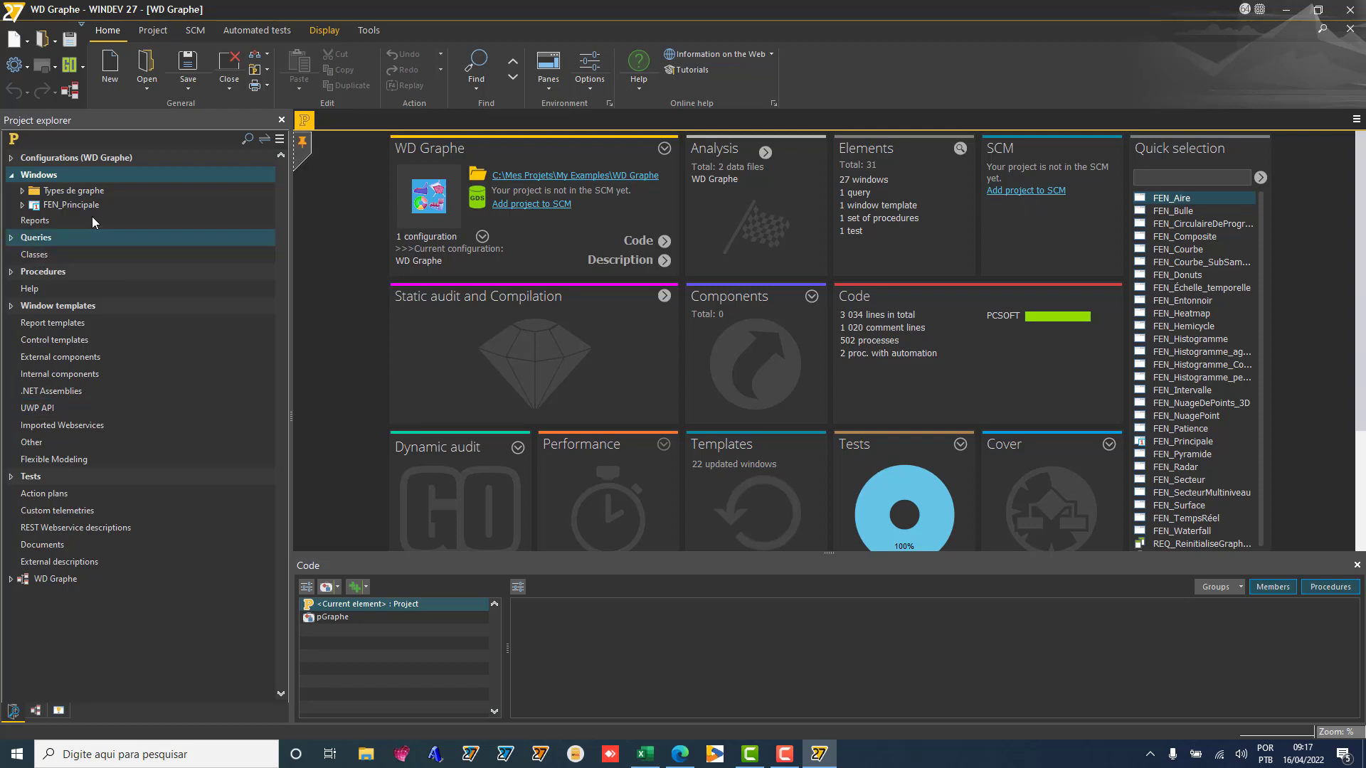
left_click(43, 208)
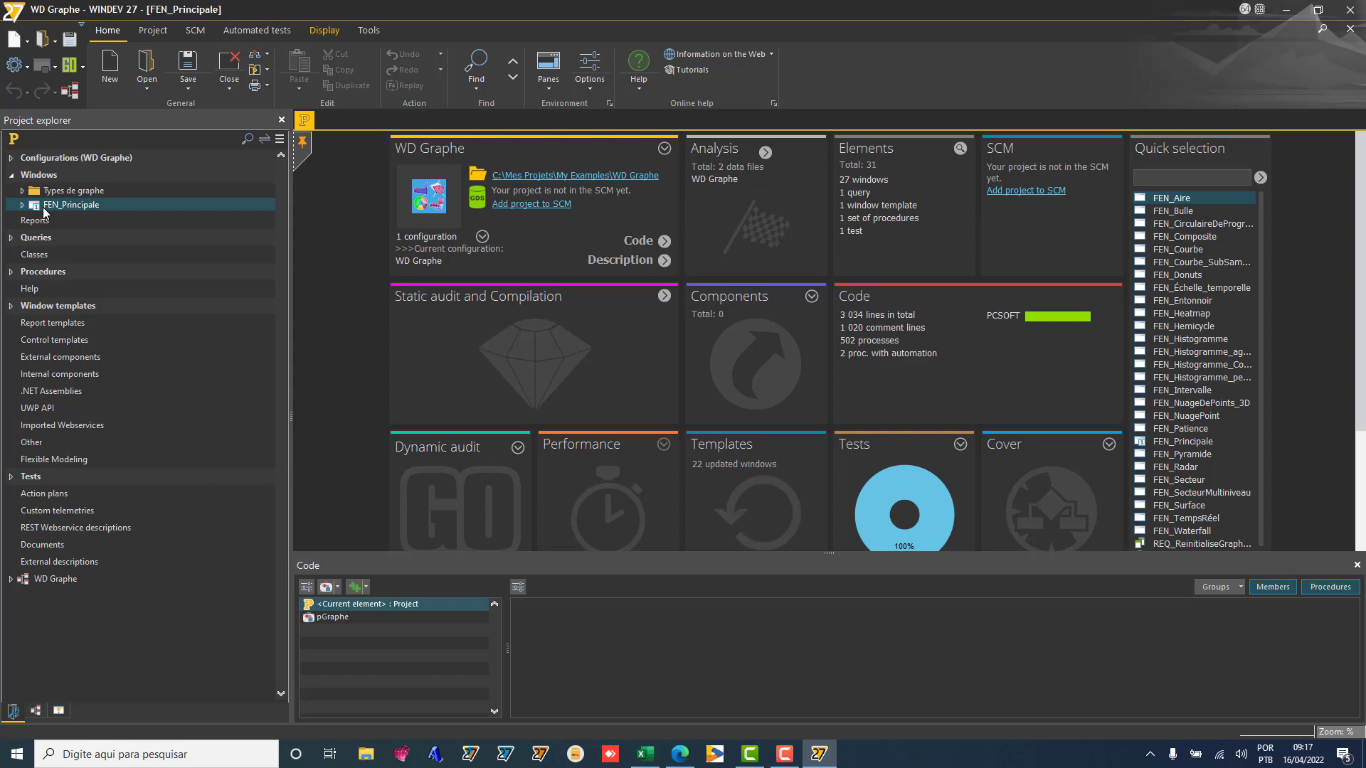
double_click(44, 206)
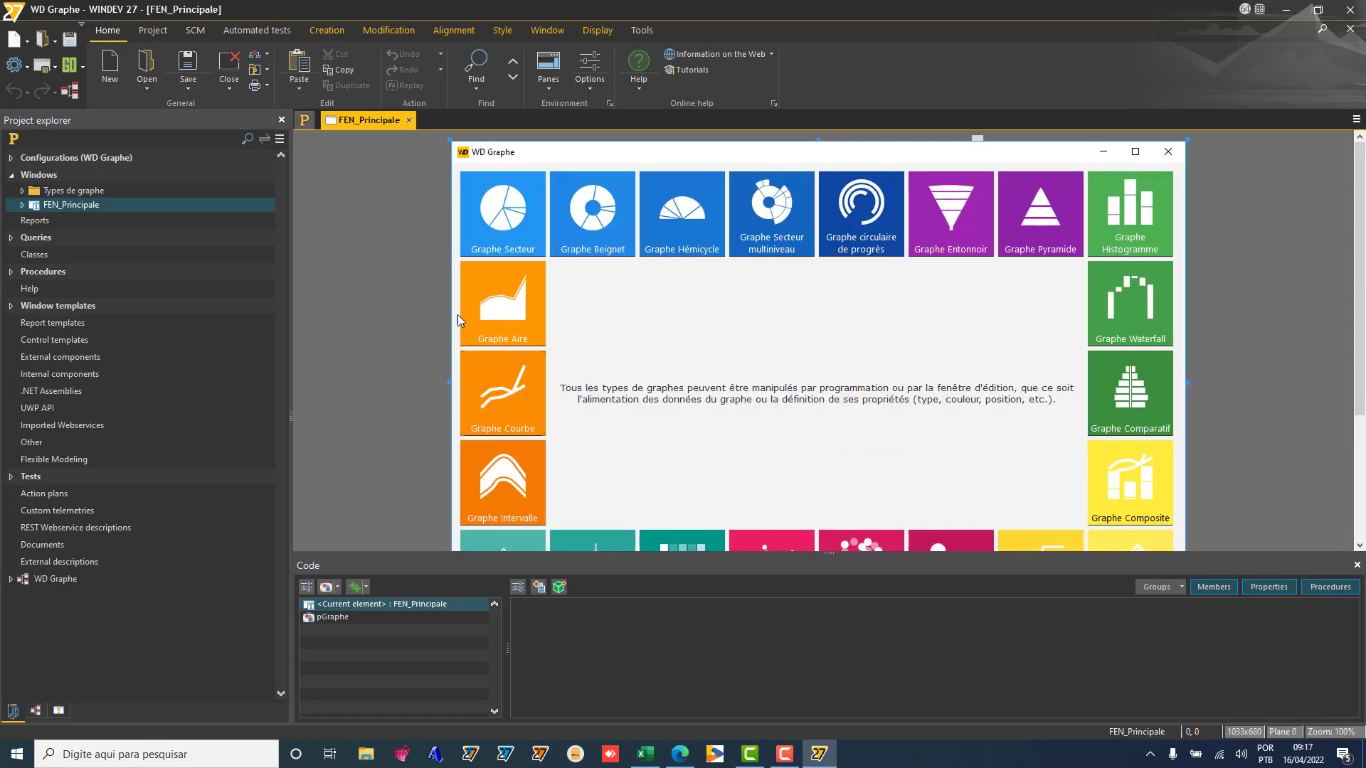
double_click(71, 190)
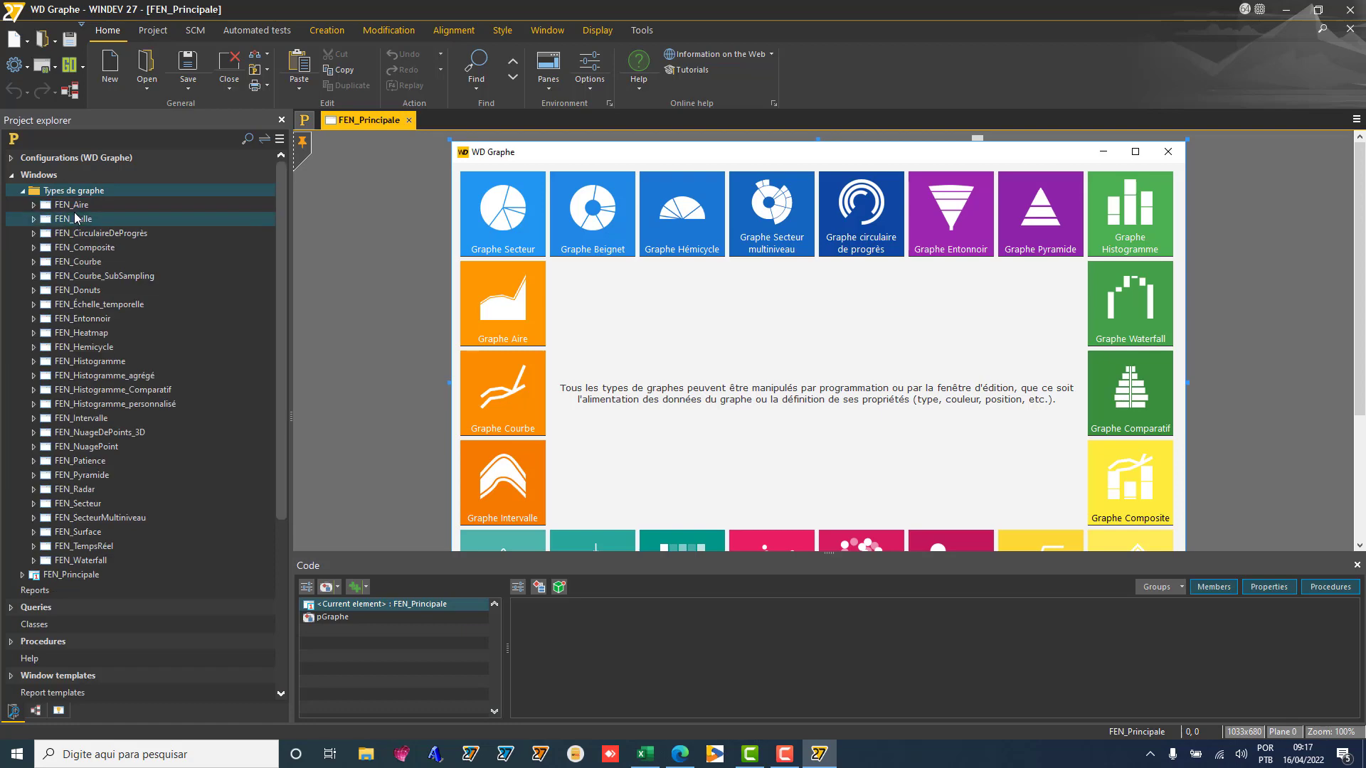
double_click(83, 263)
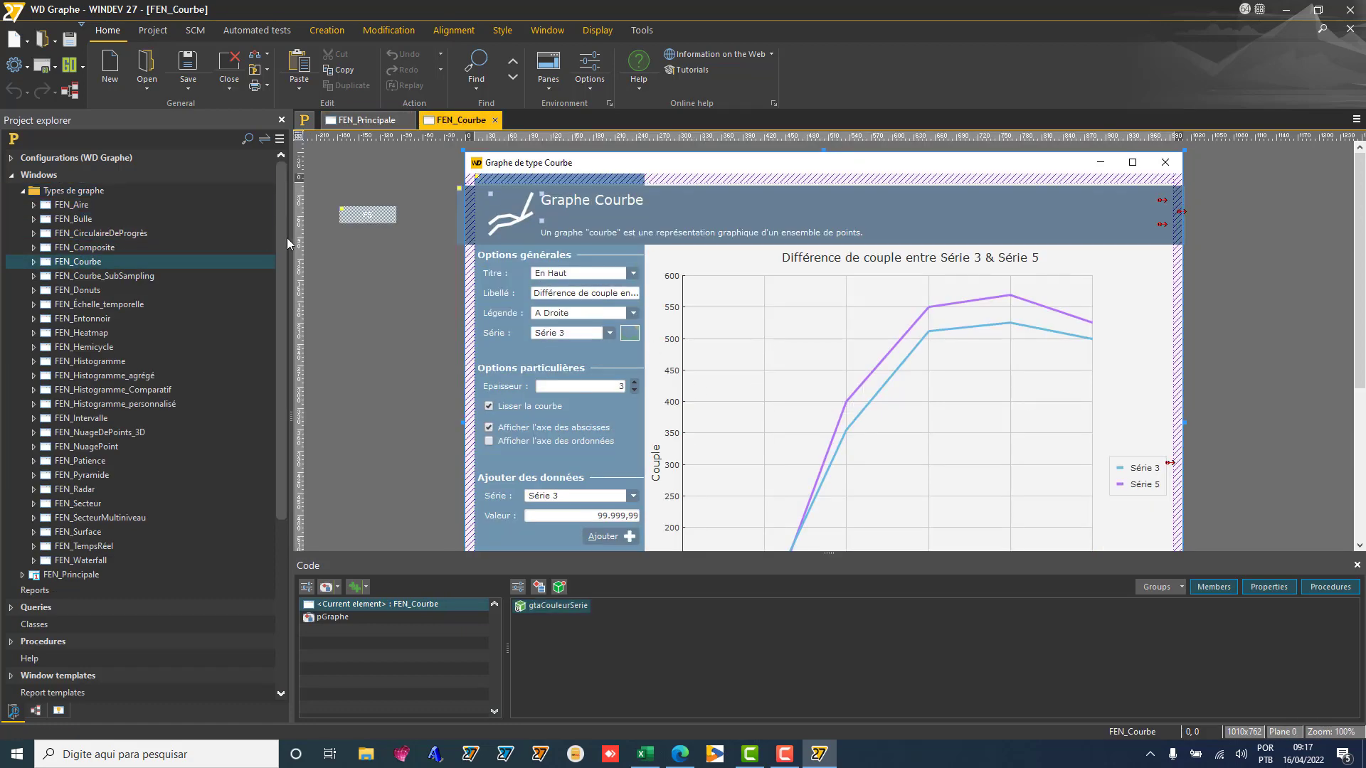
Step: Close both window tabs and run the whole project as a test
left_click(495, 120)
left_click(409, 120)
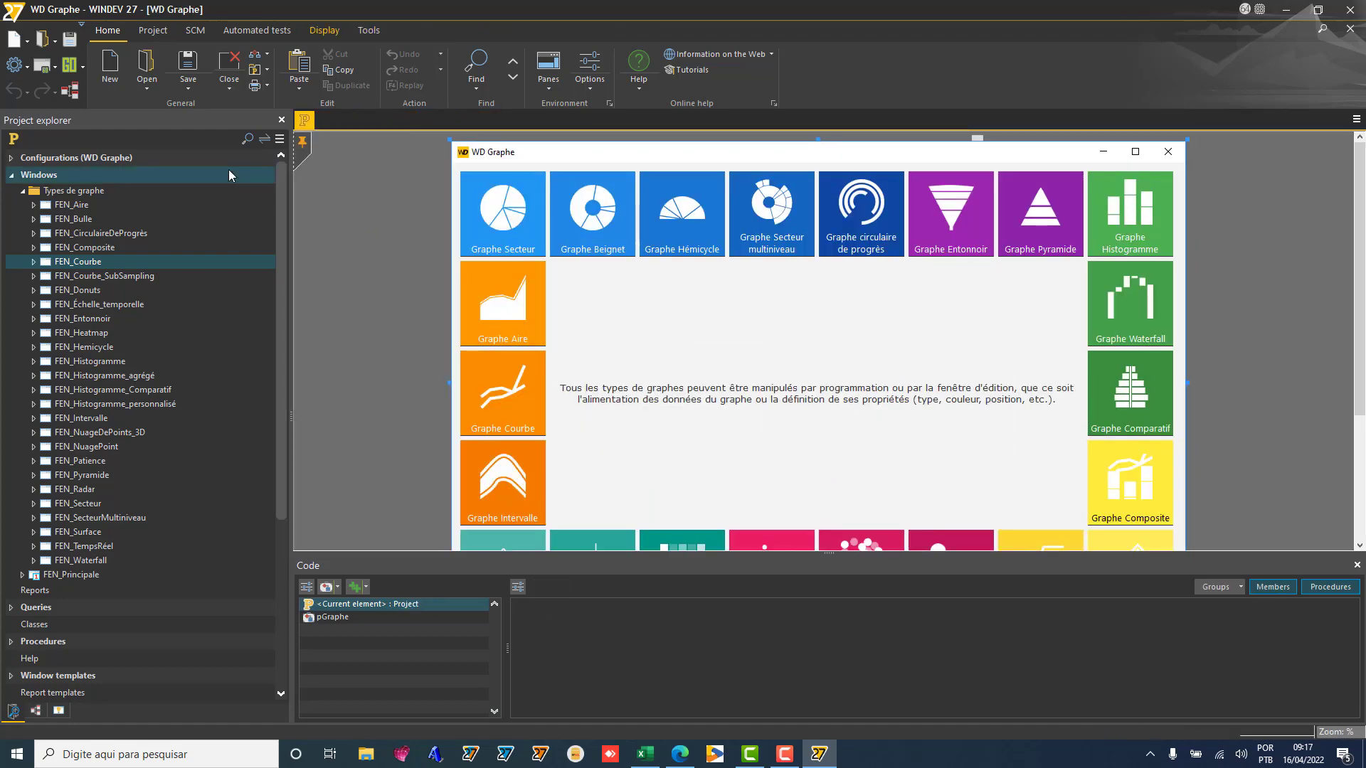
left_click(69, 65)
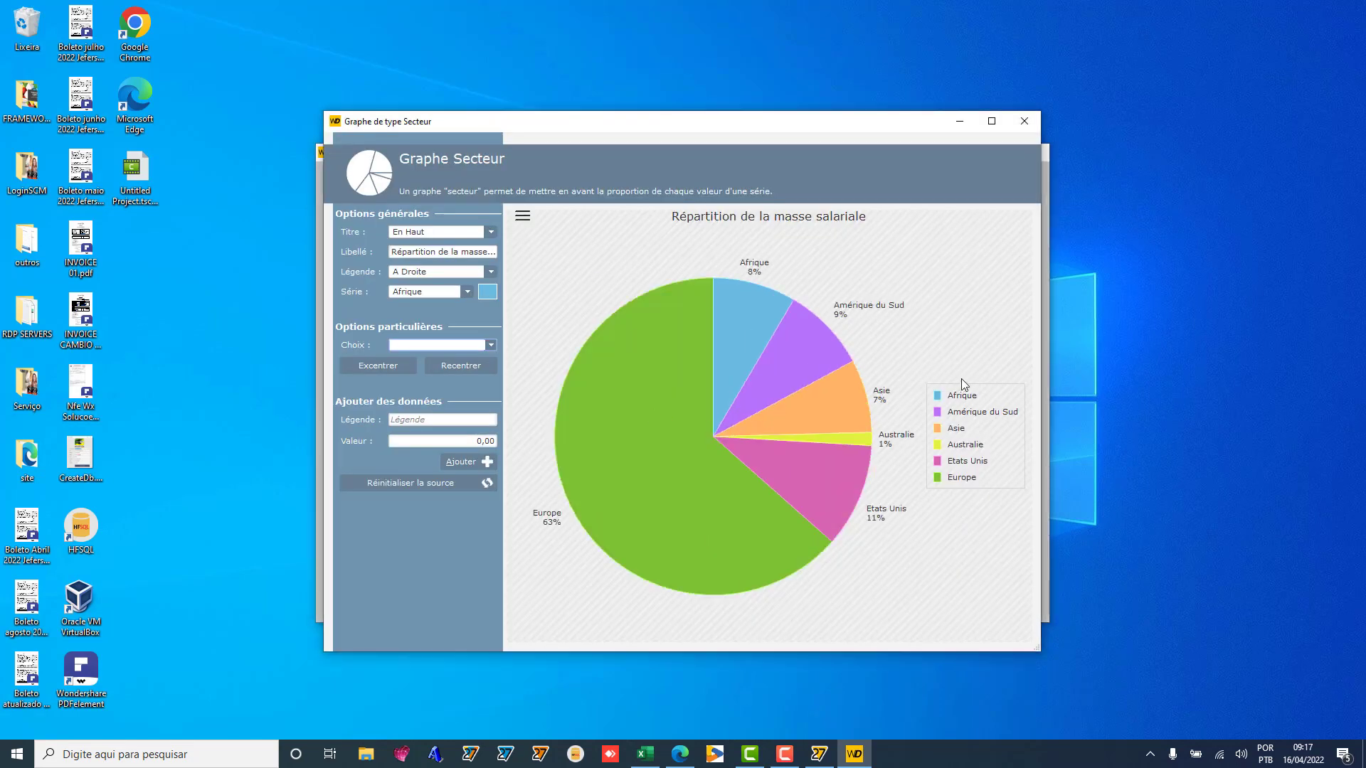
Step: Move the pie chart's title to the bottom, then close the pie chart demo
left_click(479, 231)
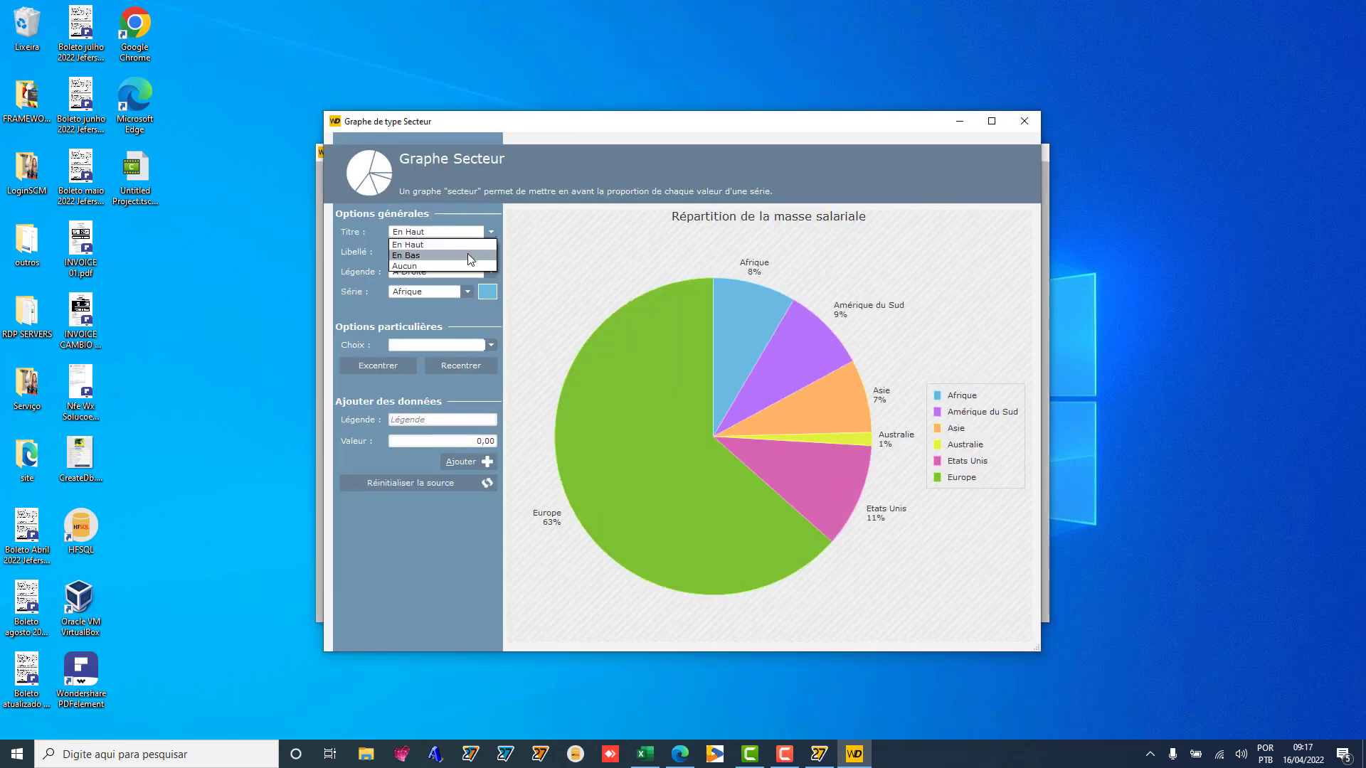
left_click(467, 254)
left_click(1024, 121)
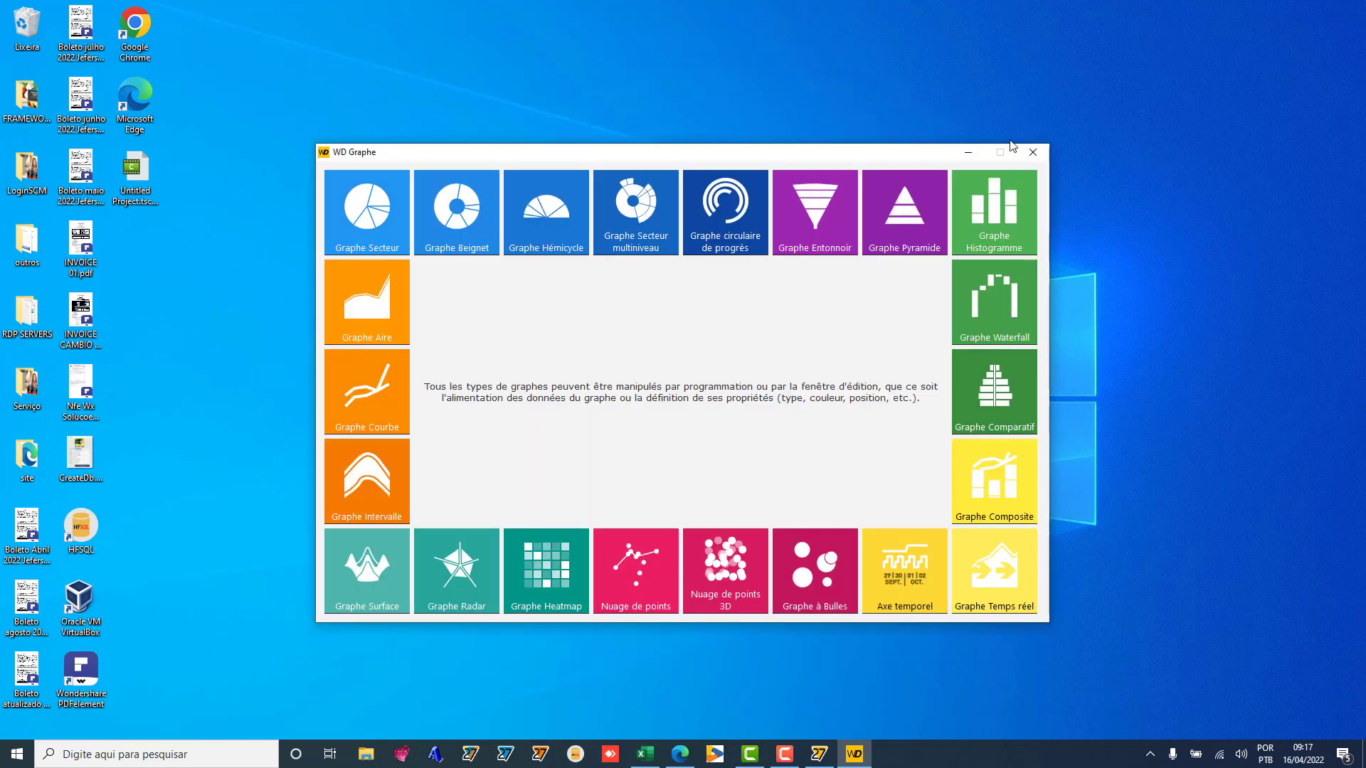
Step: Preview and close the Hémicycle, funnel, pyramid and Waterfall chart demos
left_click(552, 211)
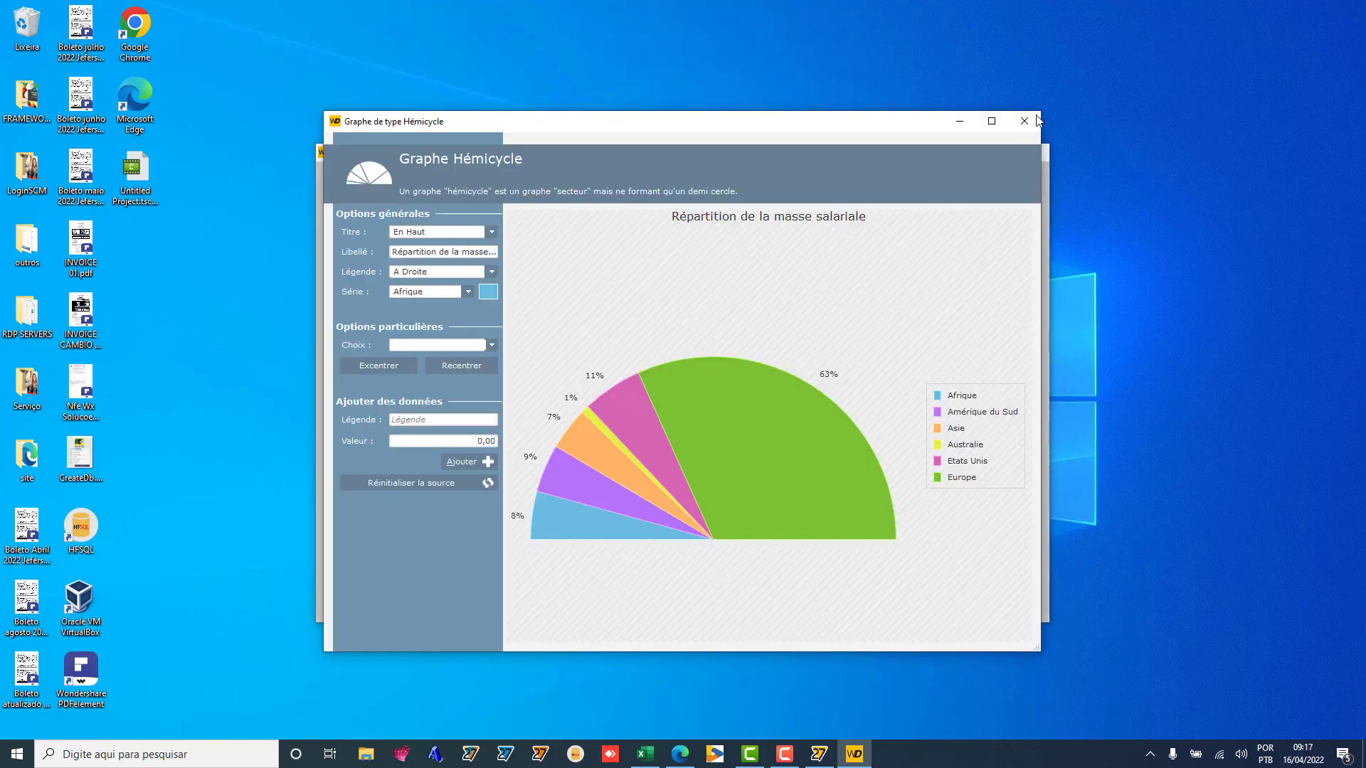
left_click(1025, 121)
left_click(852, 201)
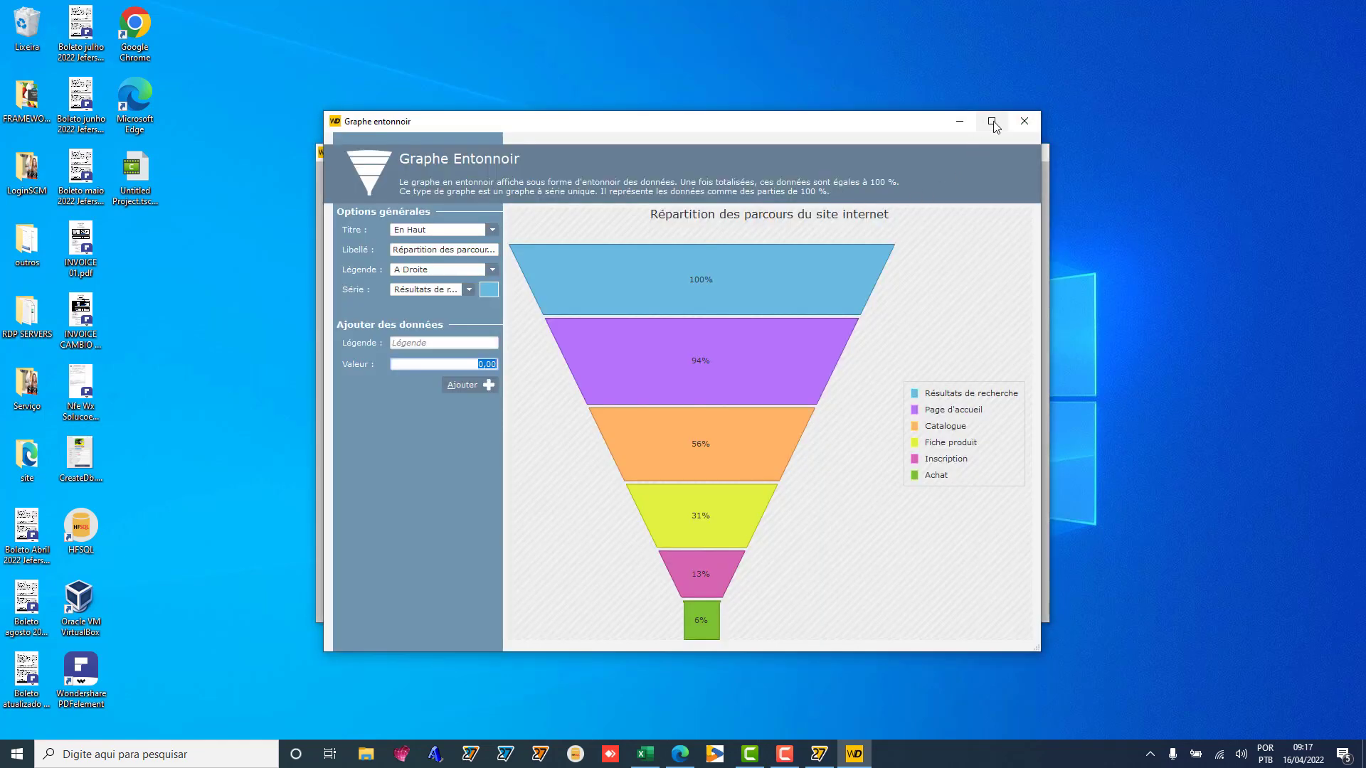
left_click(1024, 121)
left_click(921, 246)
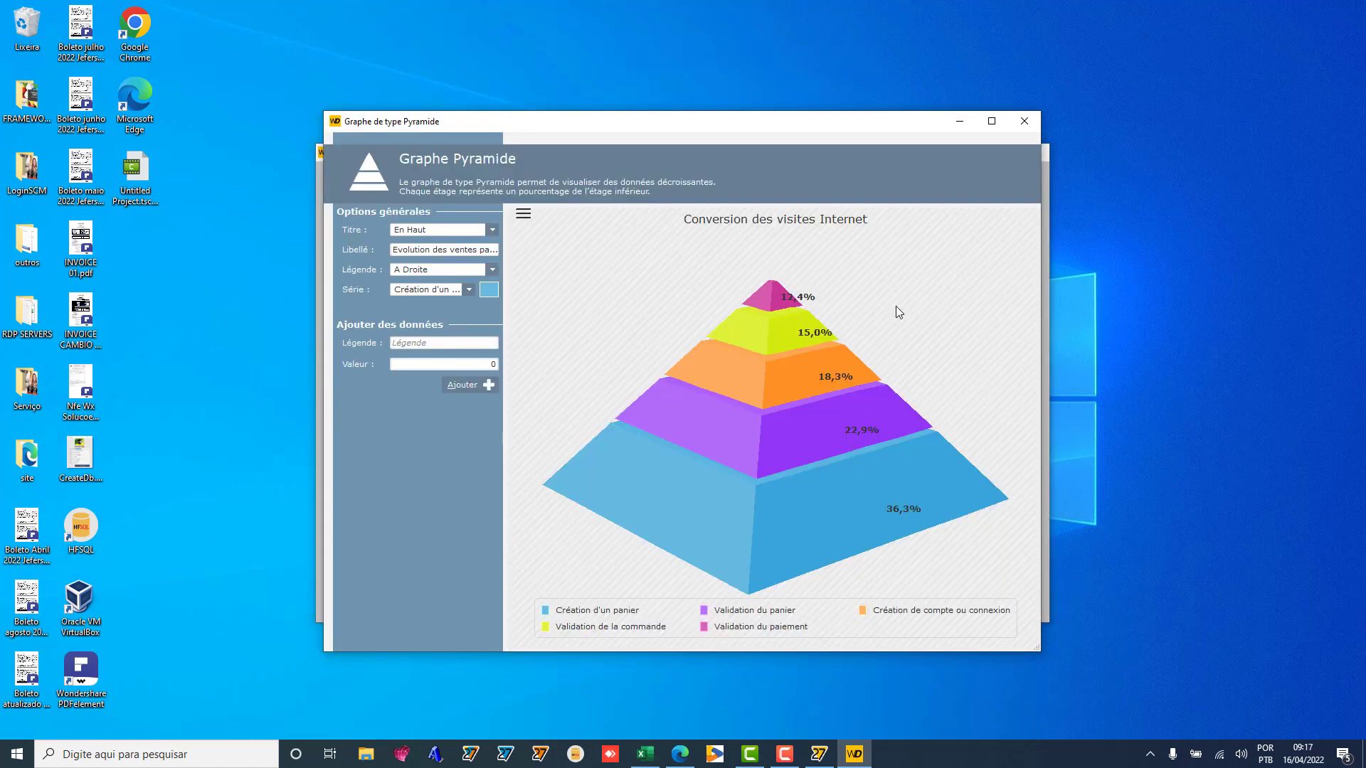
left_click(1028, 122)
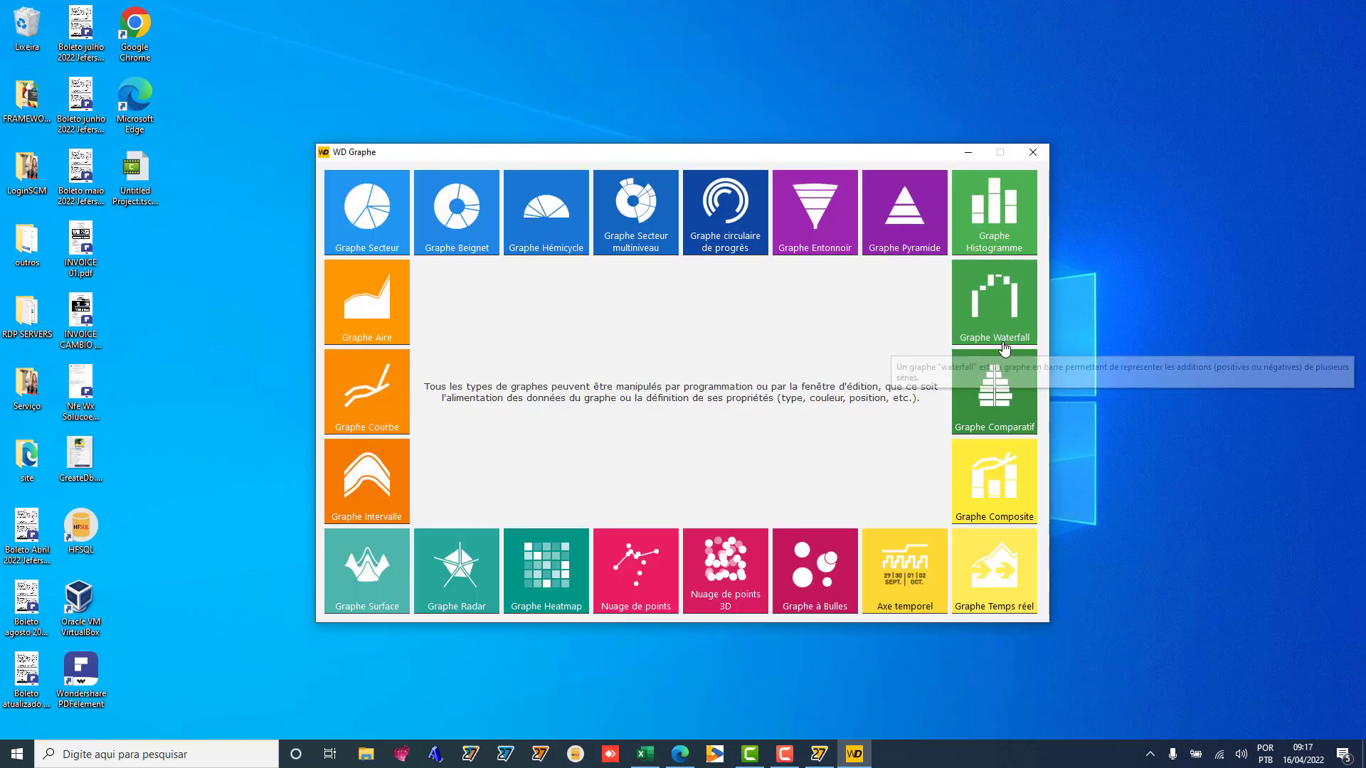
left_click(1010, 344)
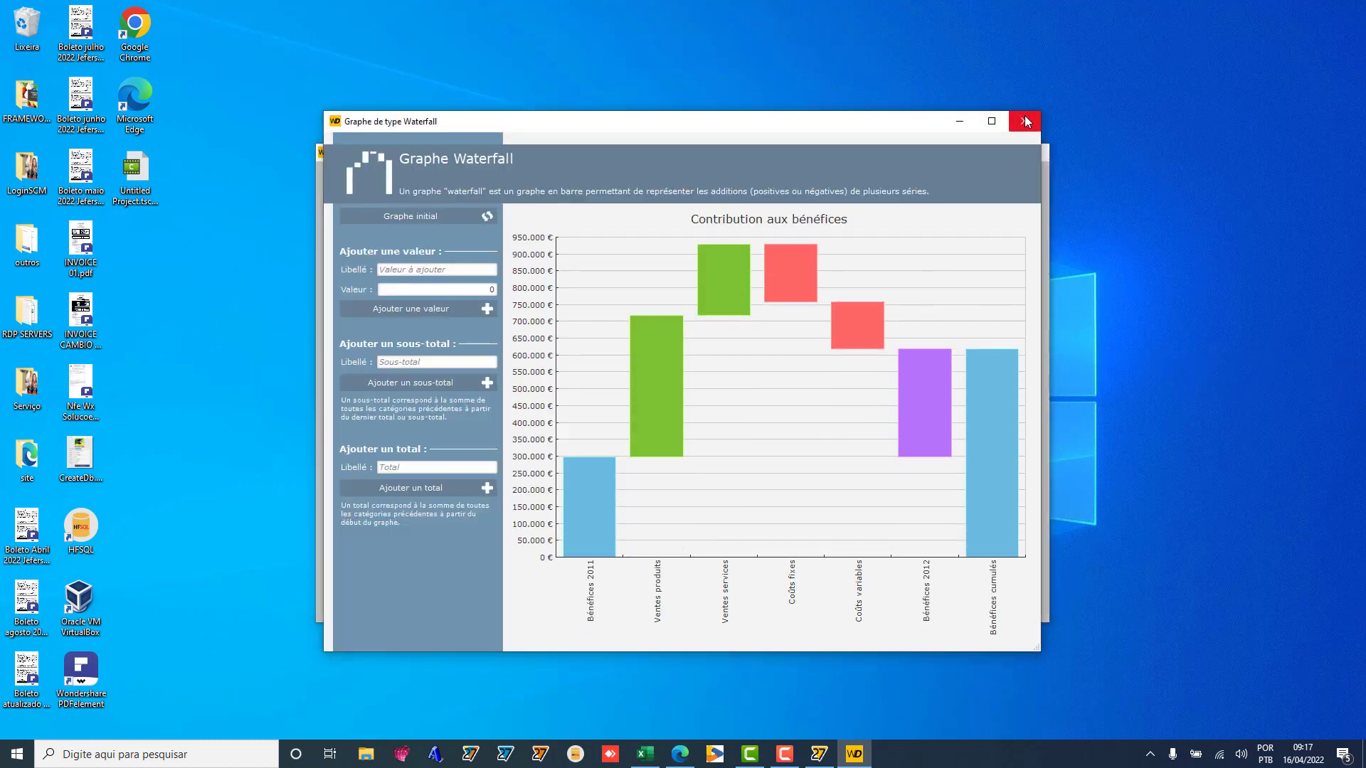
left_click(1024, 121)
Step: Preview and close the comparative, composite, real-time, bubble and 3D scatter graph samples
left_click(990, 416)
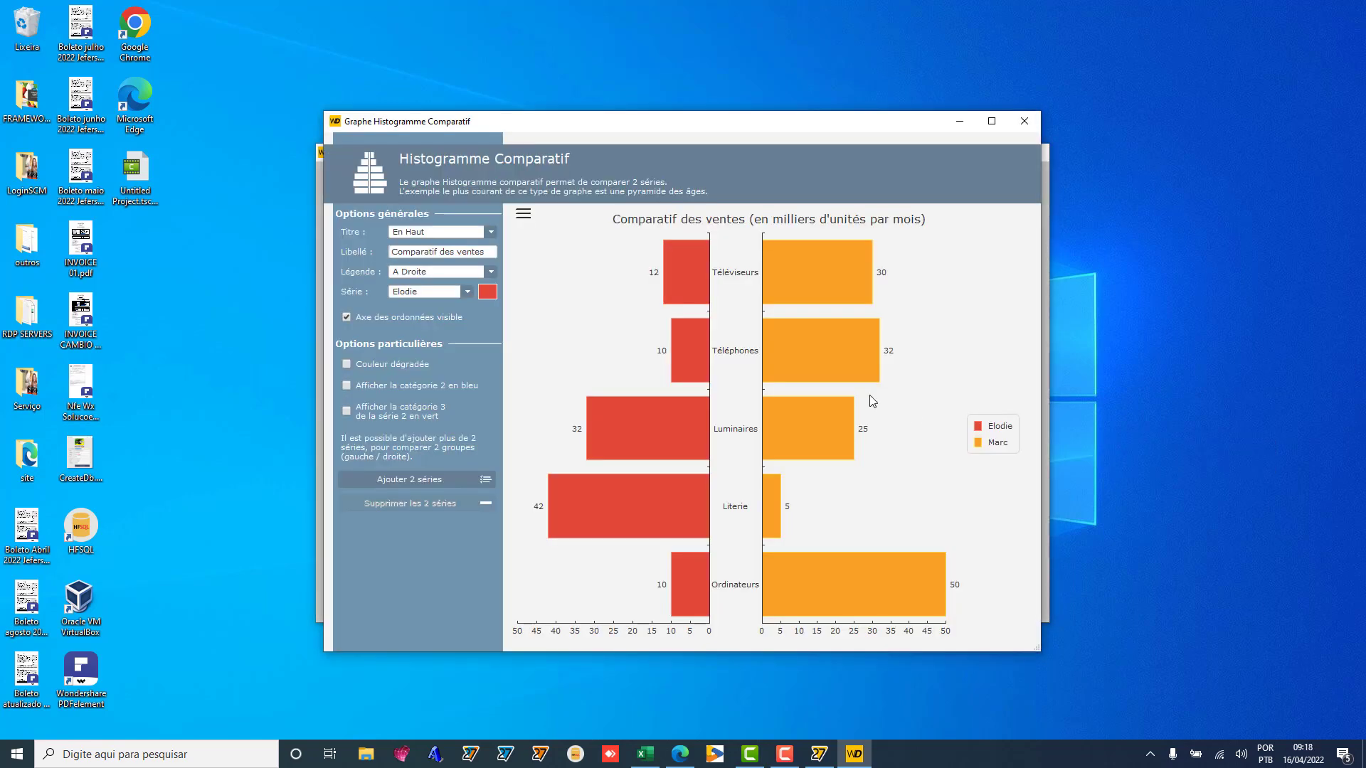
left_click(1024, 121)
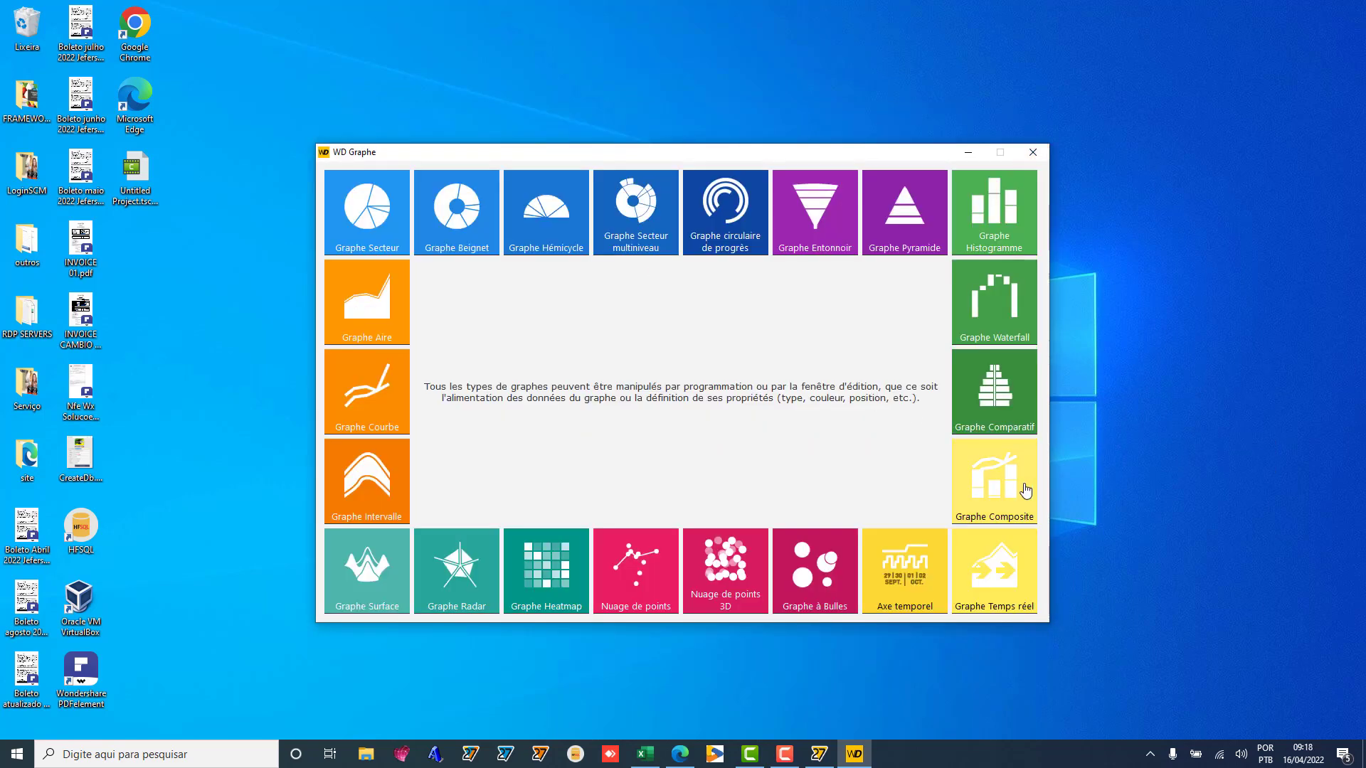
left_click(1025, 491)
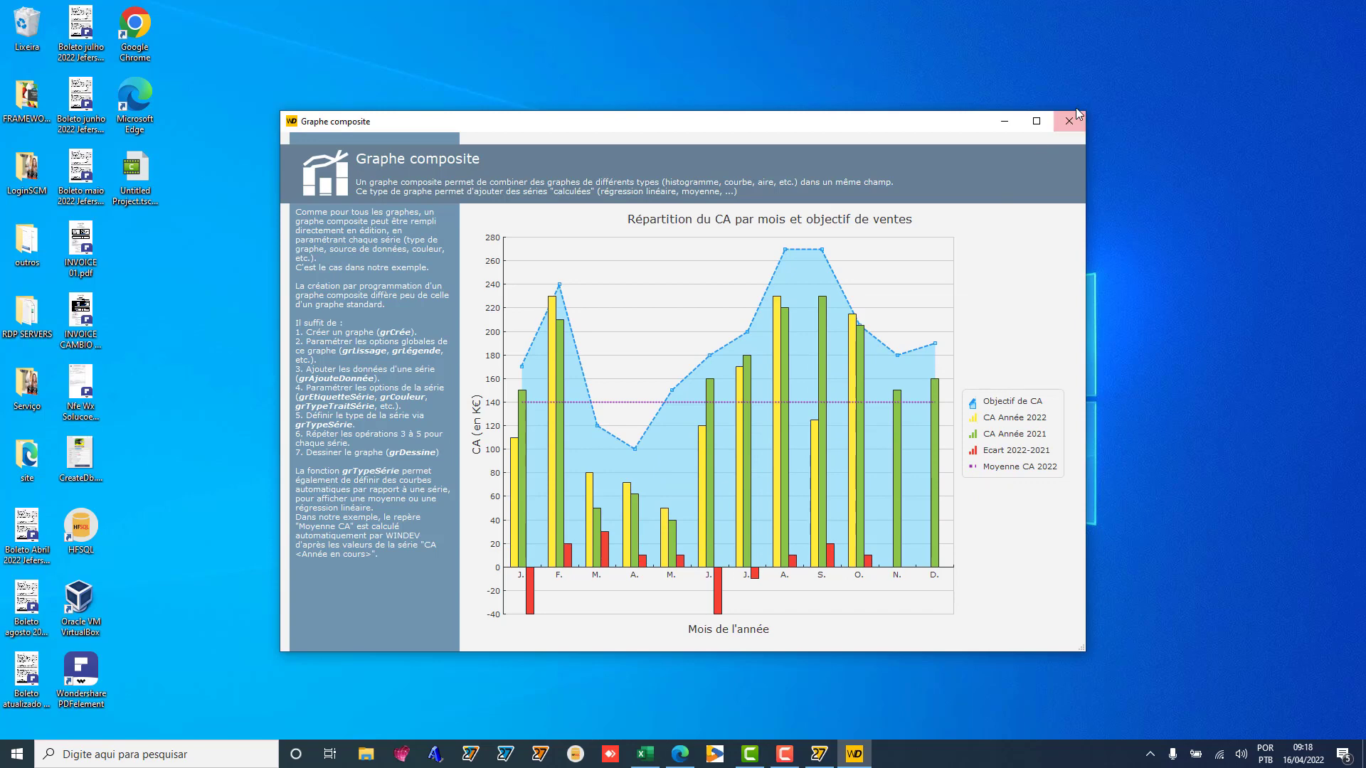
left_click(1073, 121)
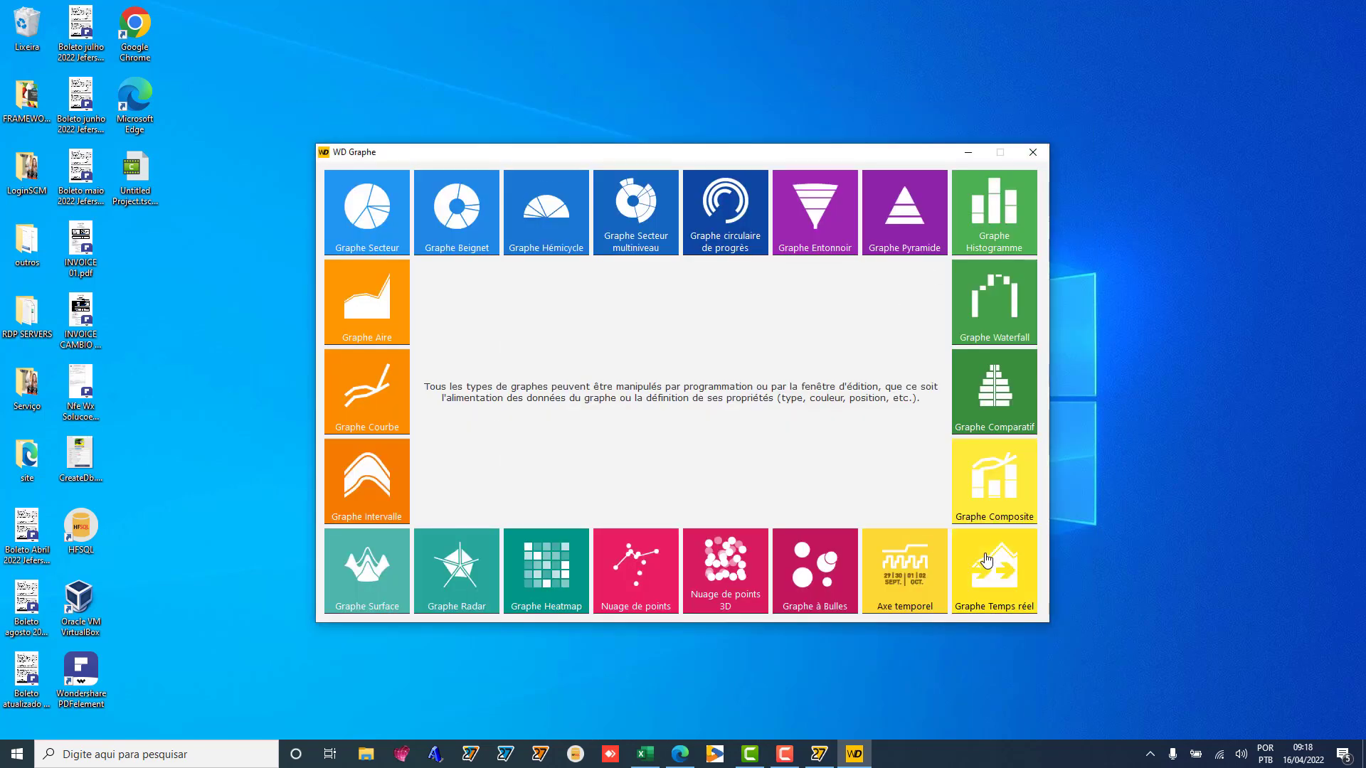
left_click(986, 561)
left_click(1025, 122)
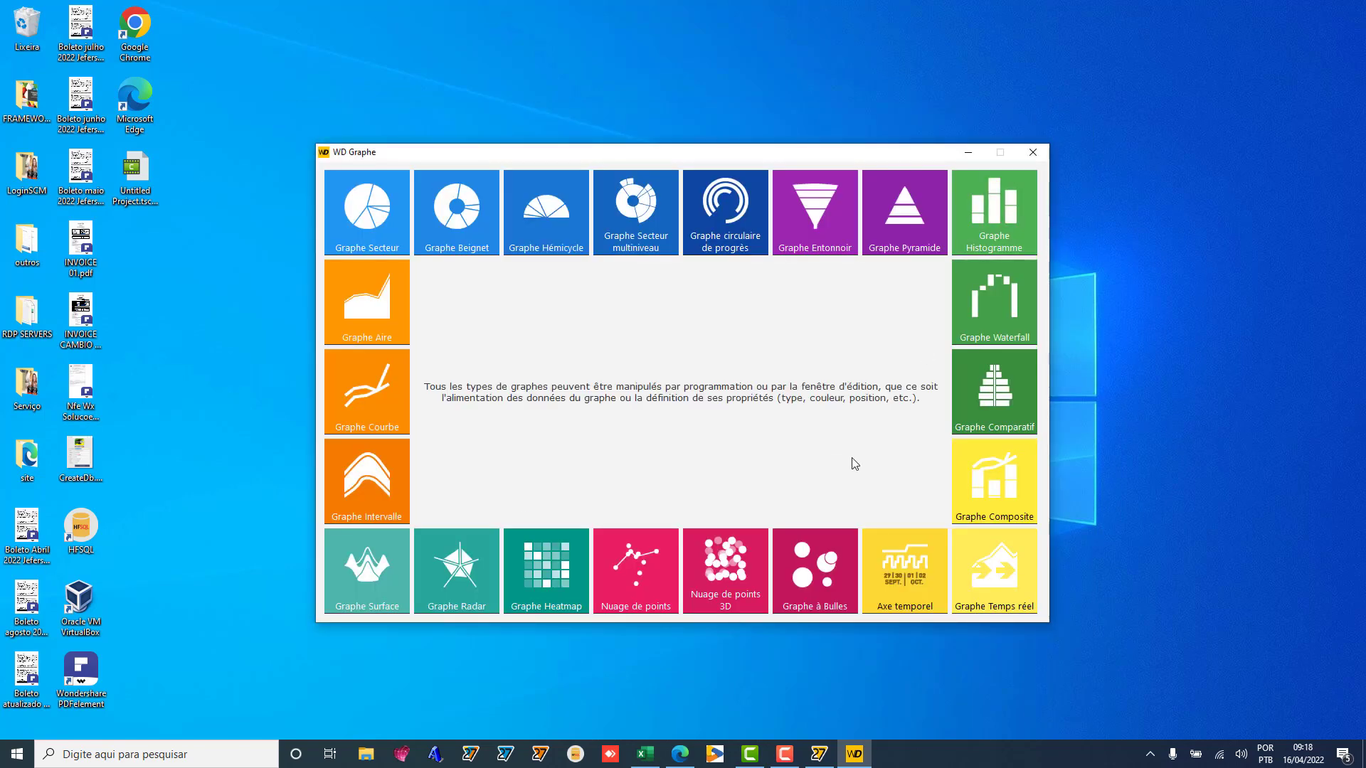
left_click(811, 566)
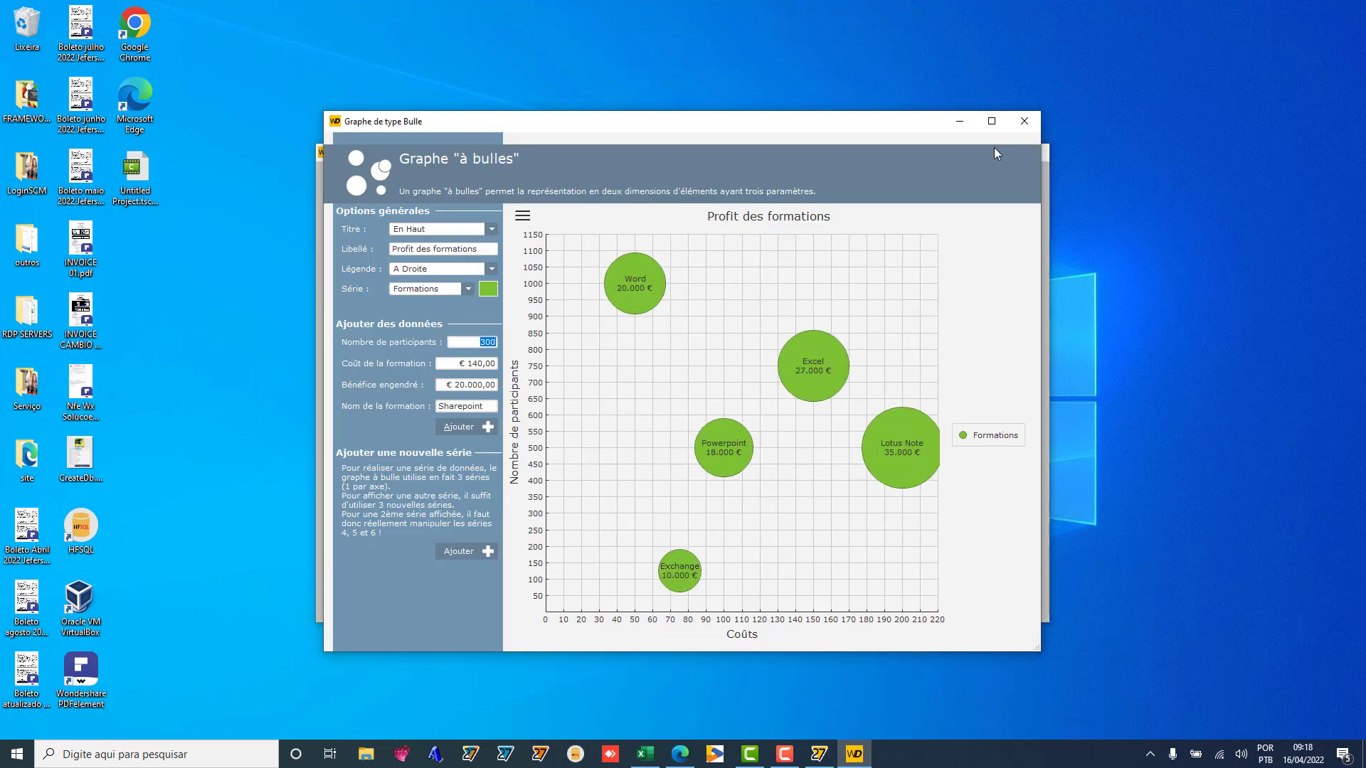
left_click(1024, 121)
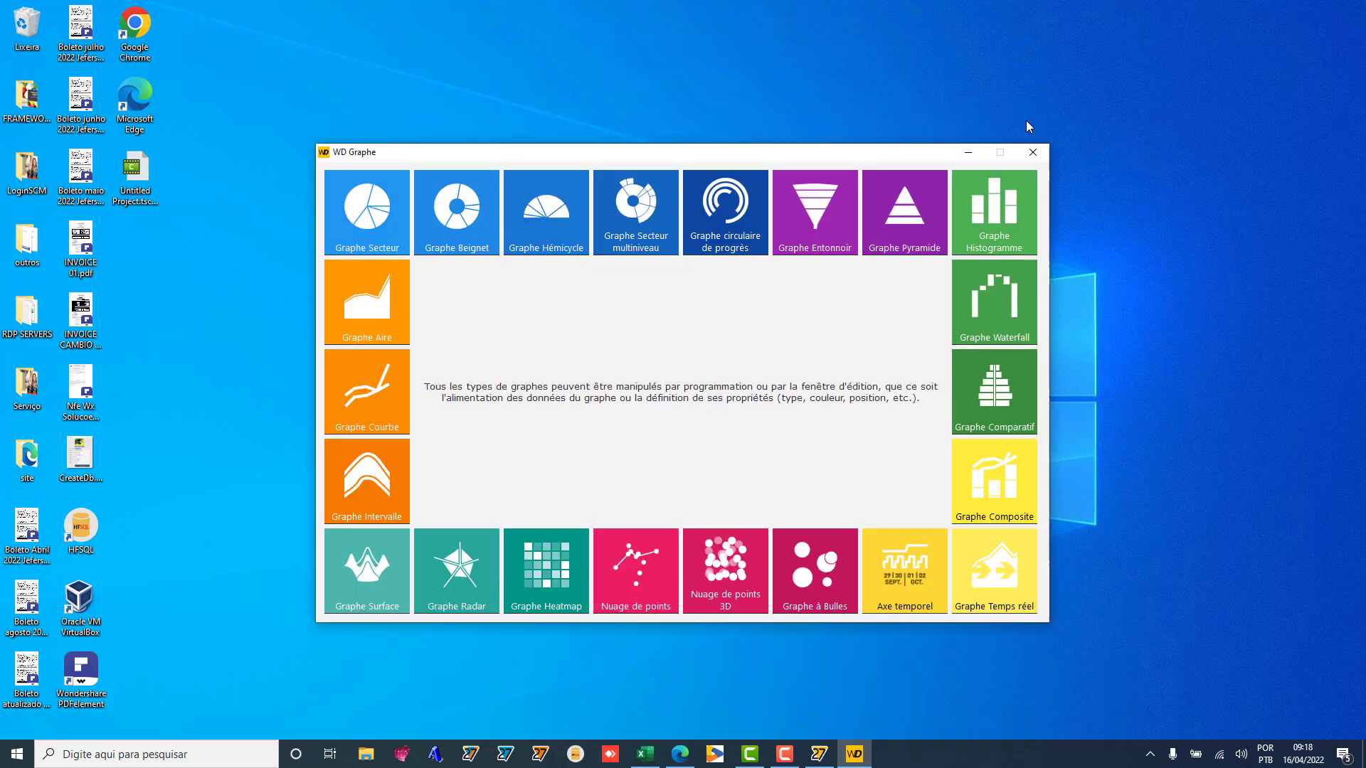
left_click(719, 585)
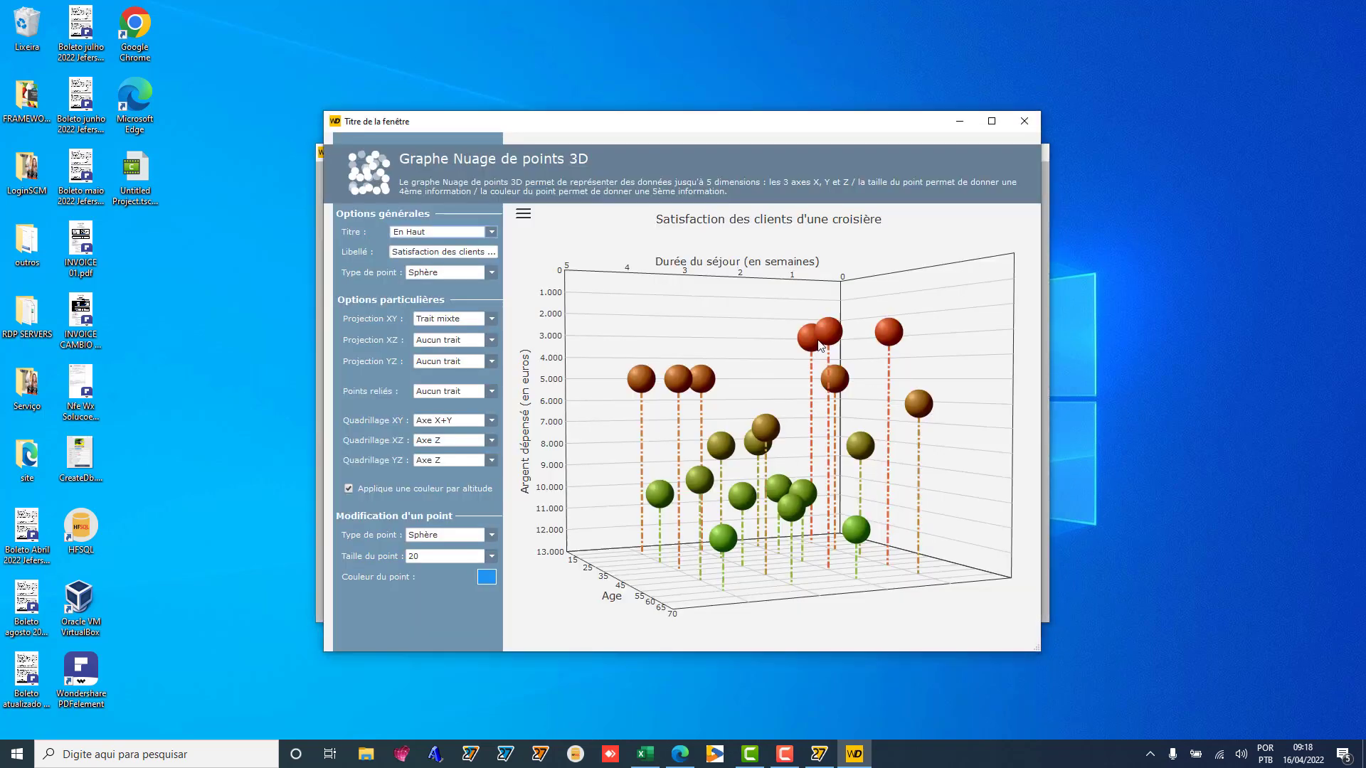
left_click(1024, 121)
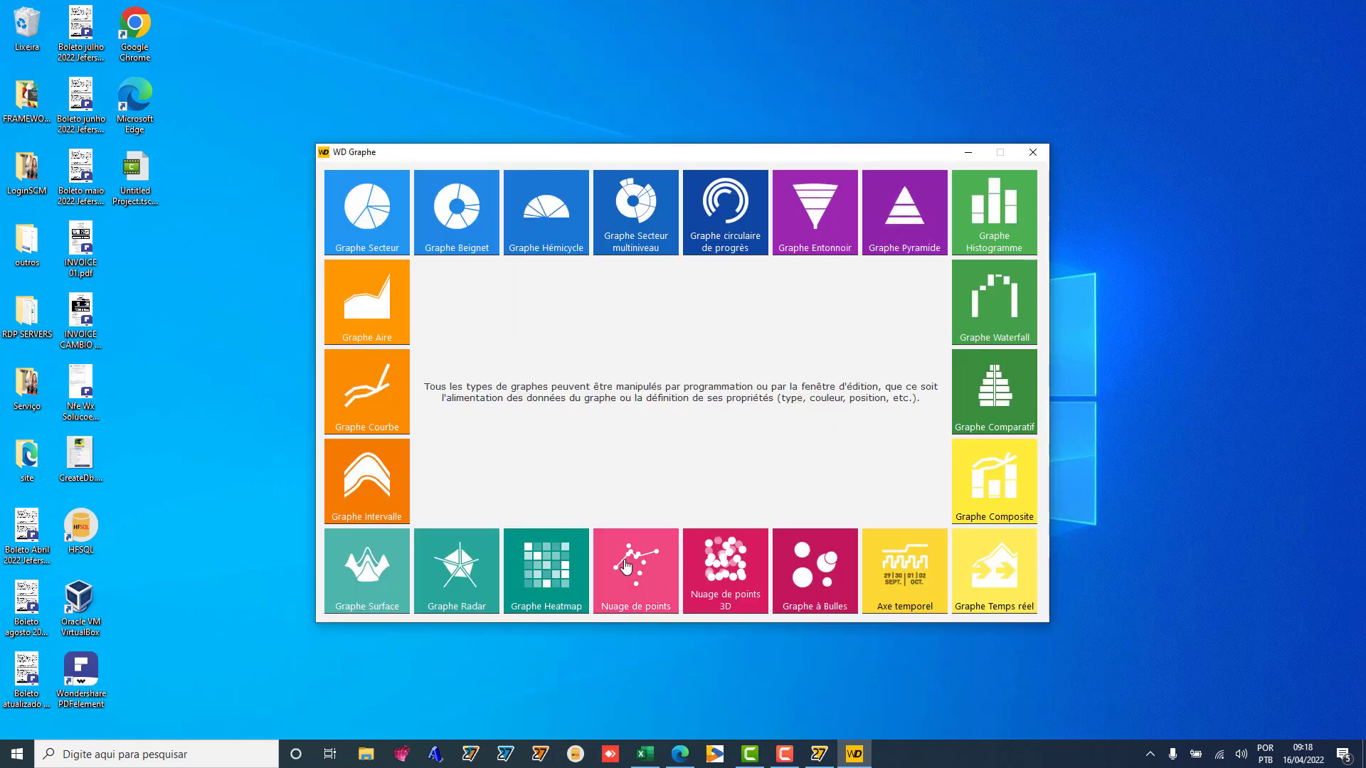
Step: Preview the scatter plot, interval and surface graph samples, then quit WD Graphe
left_click(625, 585)
mouse_move(842, 269)
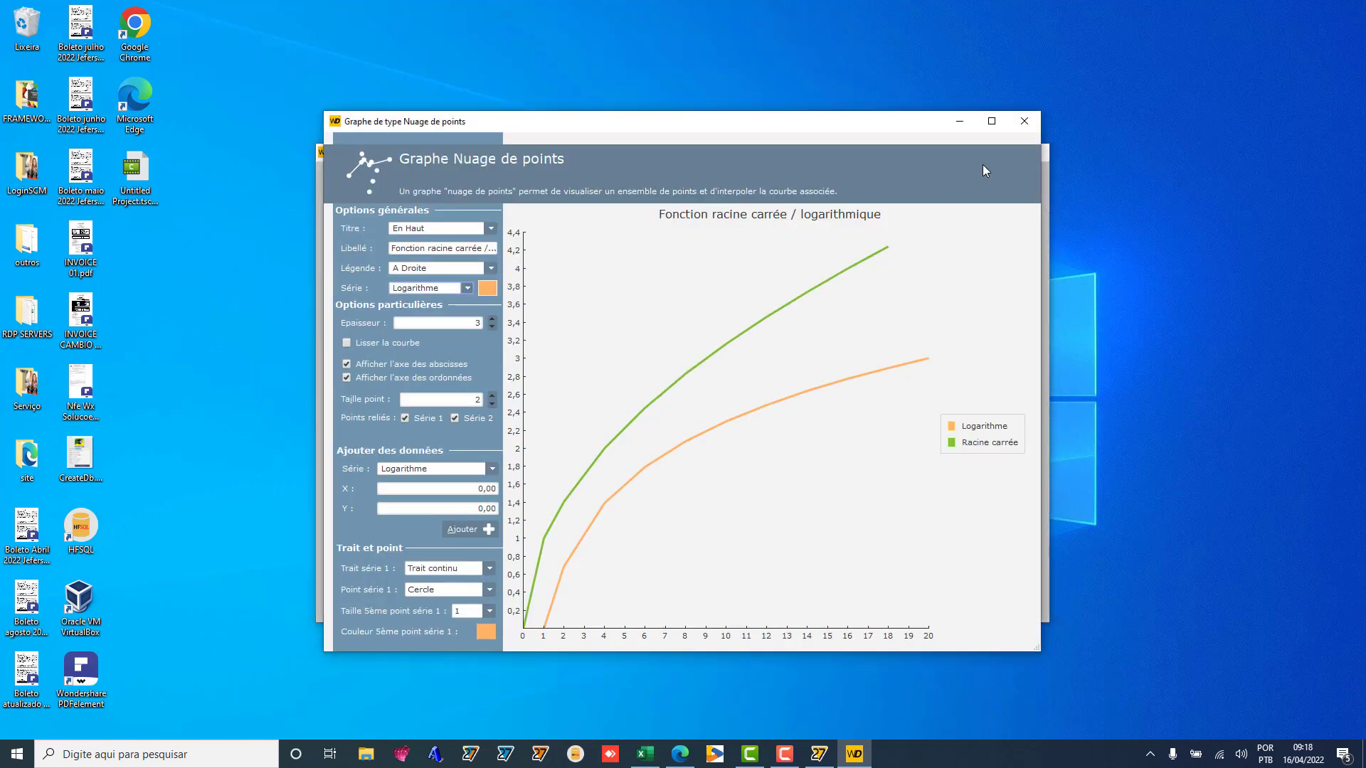
left_click(1024, 121)
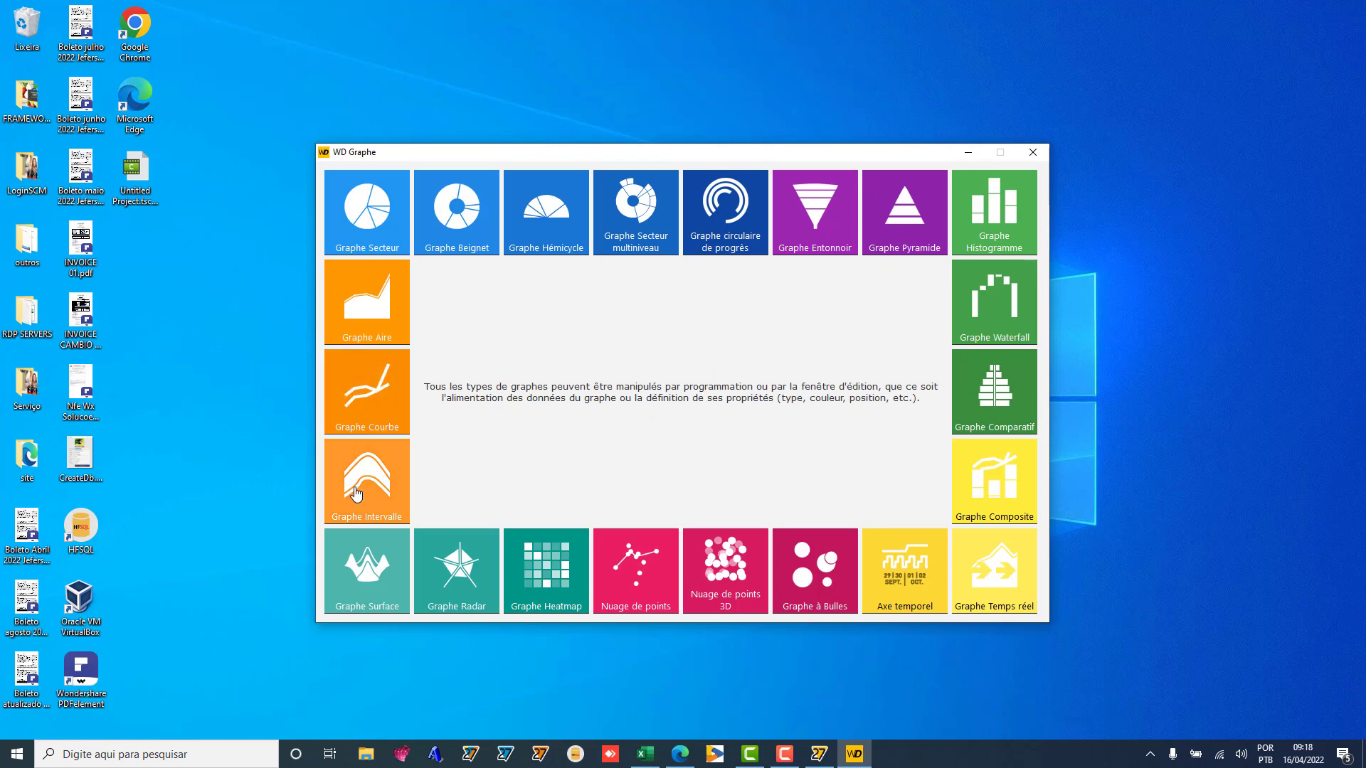
left_click(360, 484)
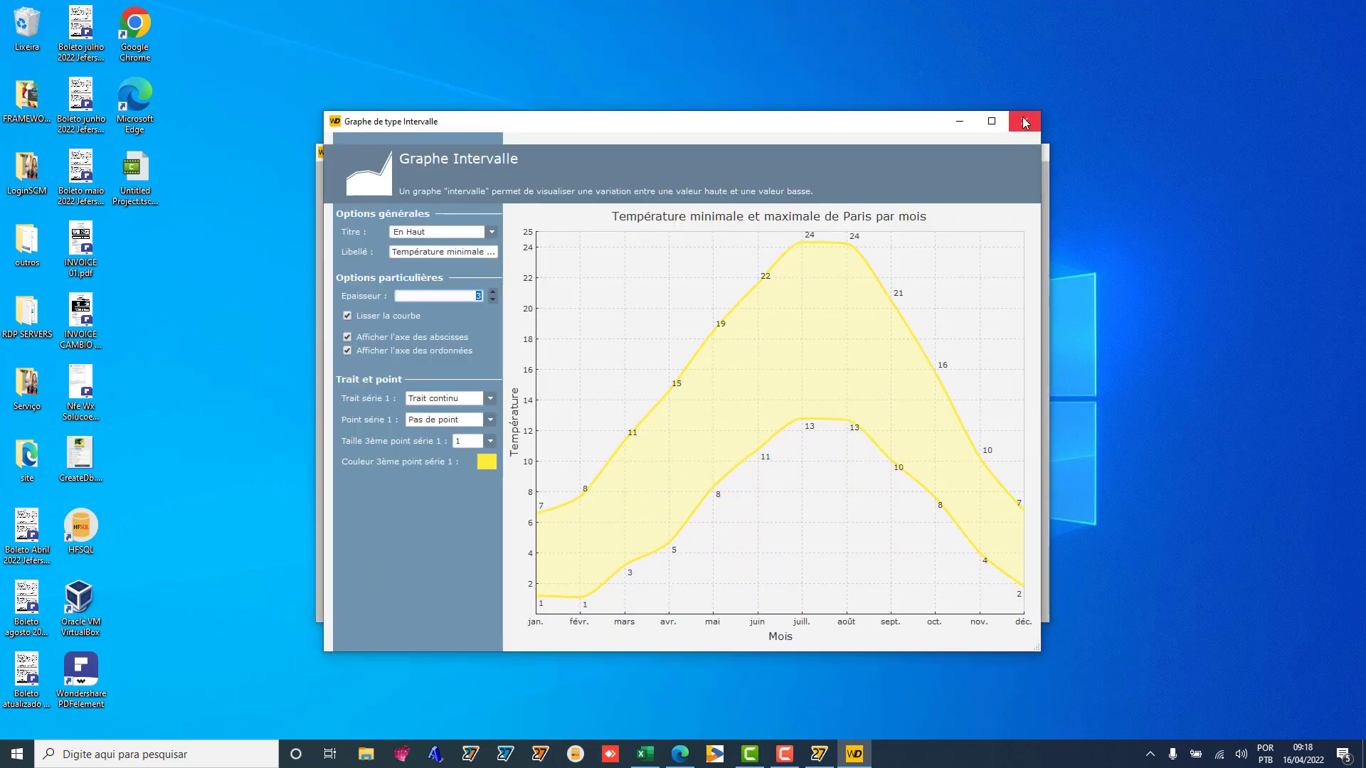
left_click(1024, 121)
left_click(360, 580)
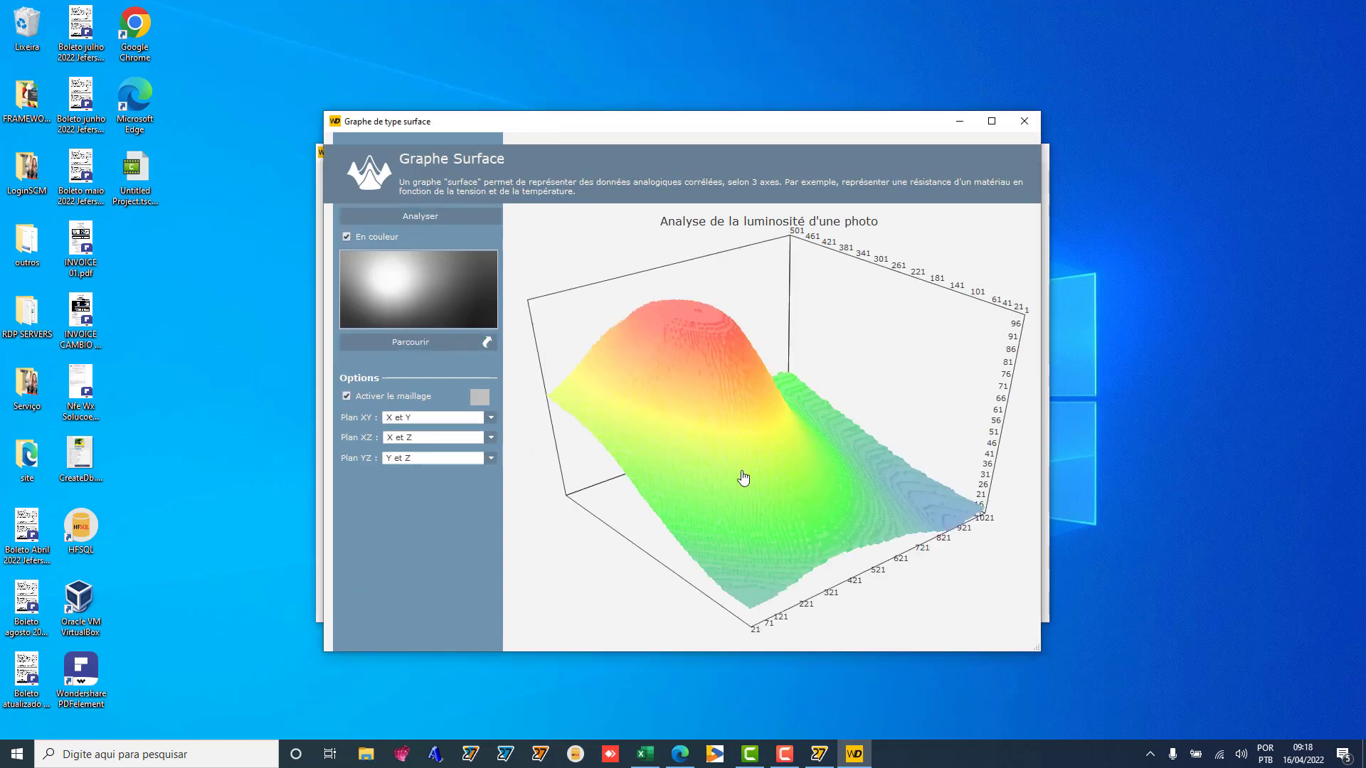
left_click(1024, 121)
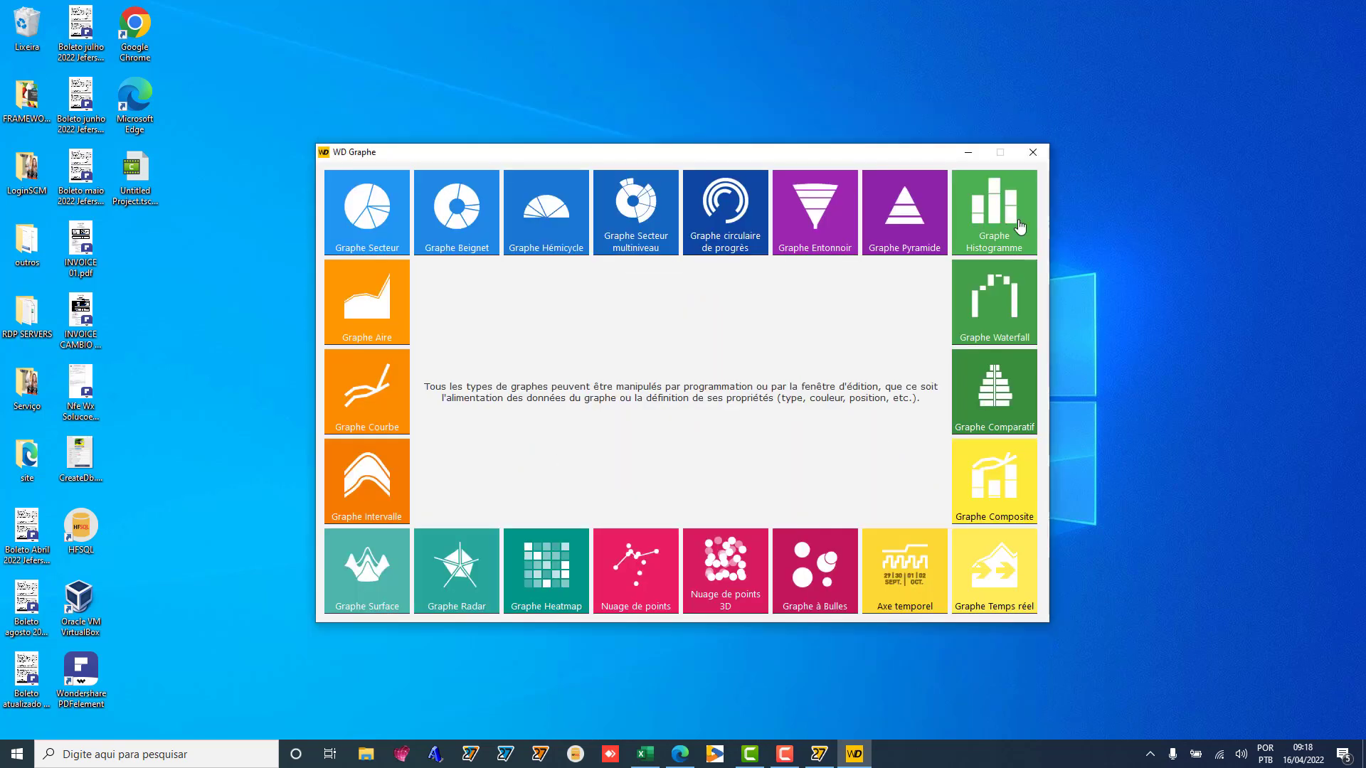
left_click(1033, 152)
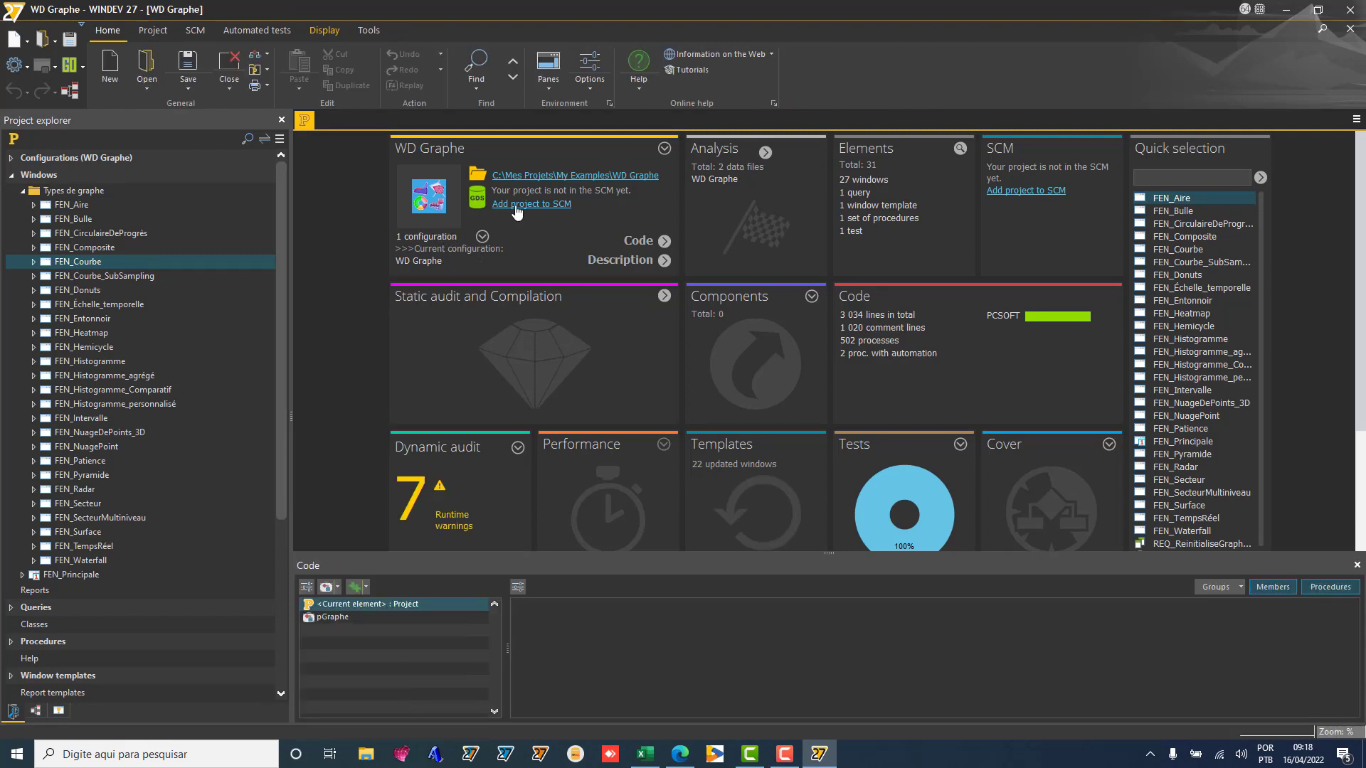
Step: Add WD Graphe to the C:\SCM\ repository under remote directory SCM:\Projects\WD Graphe
left_click(517, 206)
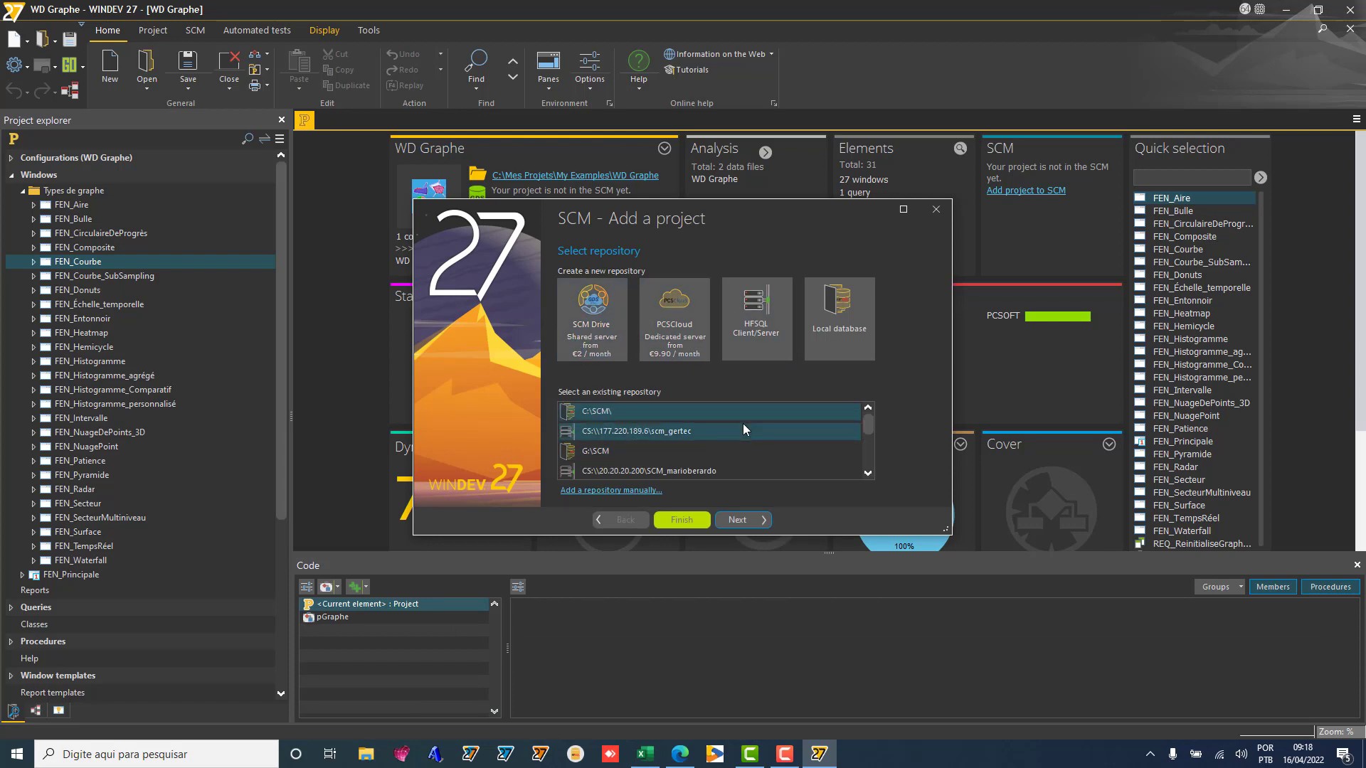
scroll(743, 424, "down", 2)
scroll(742, 424, "up", 2)
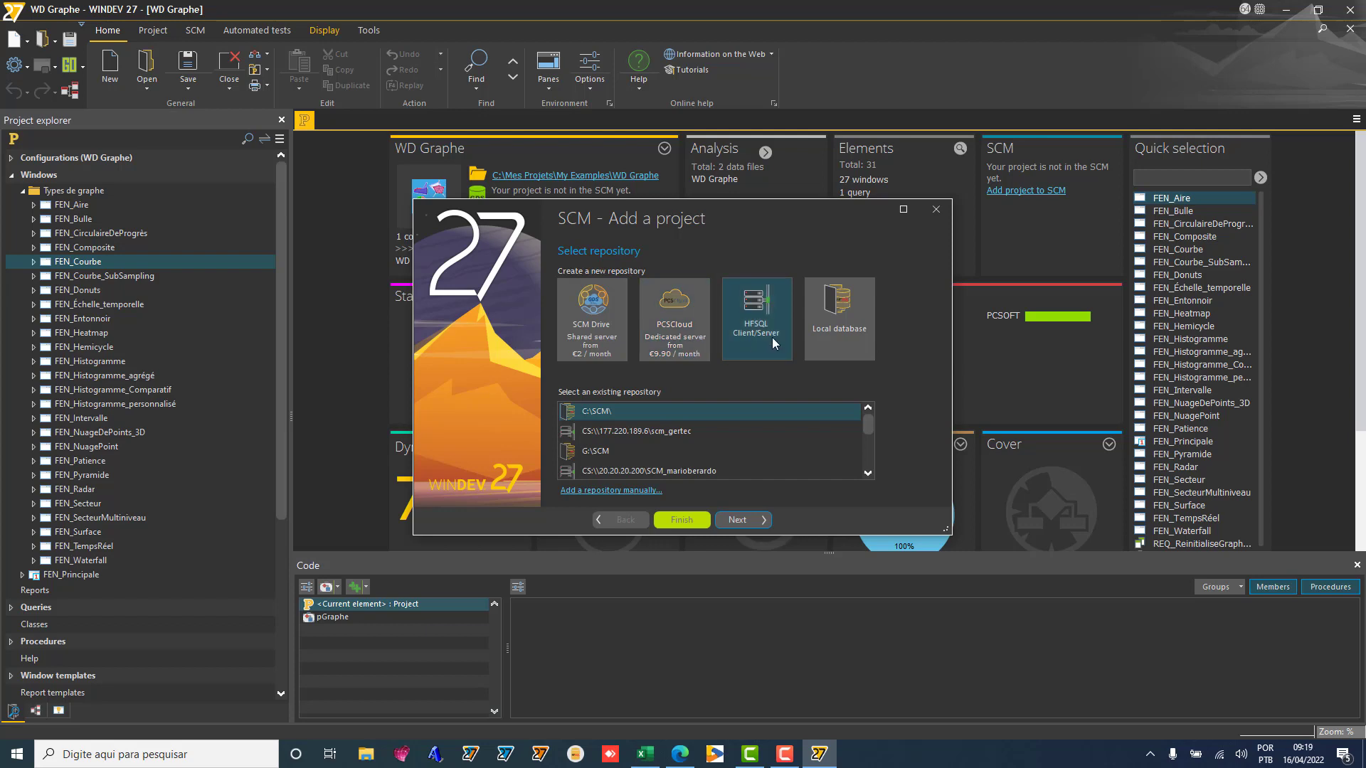
left_click(737, 519)
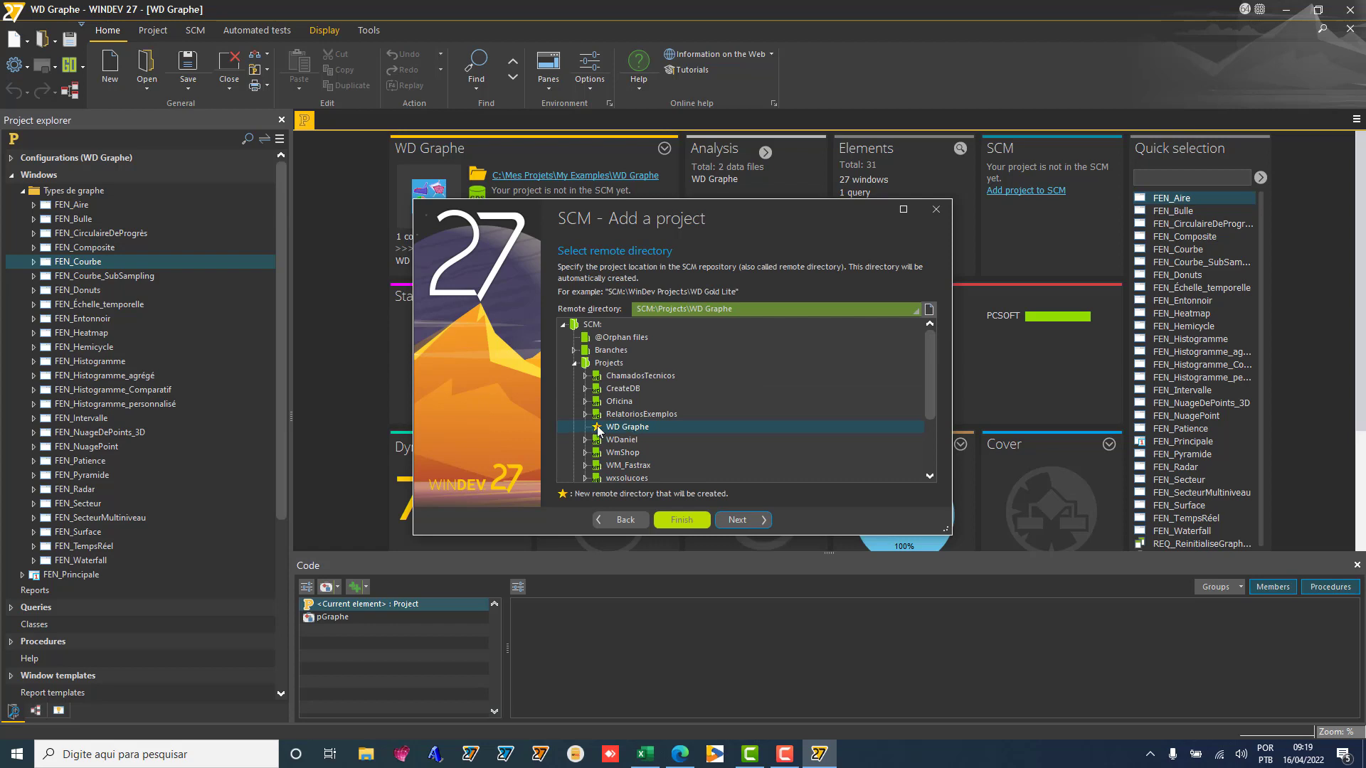
left_click(736, 520)
left_click(736, 520)
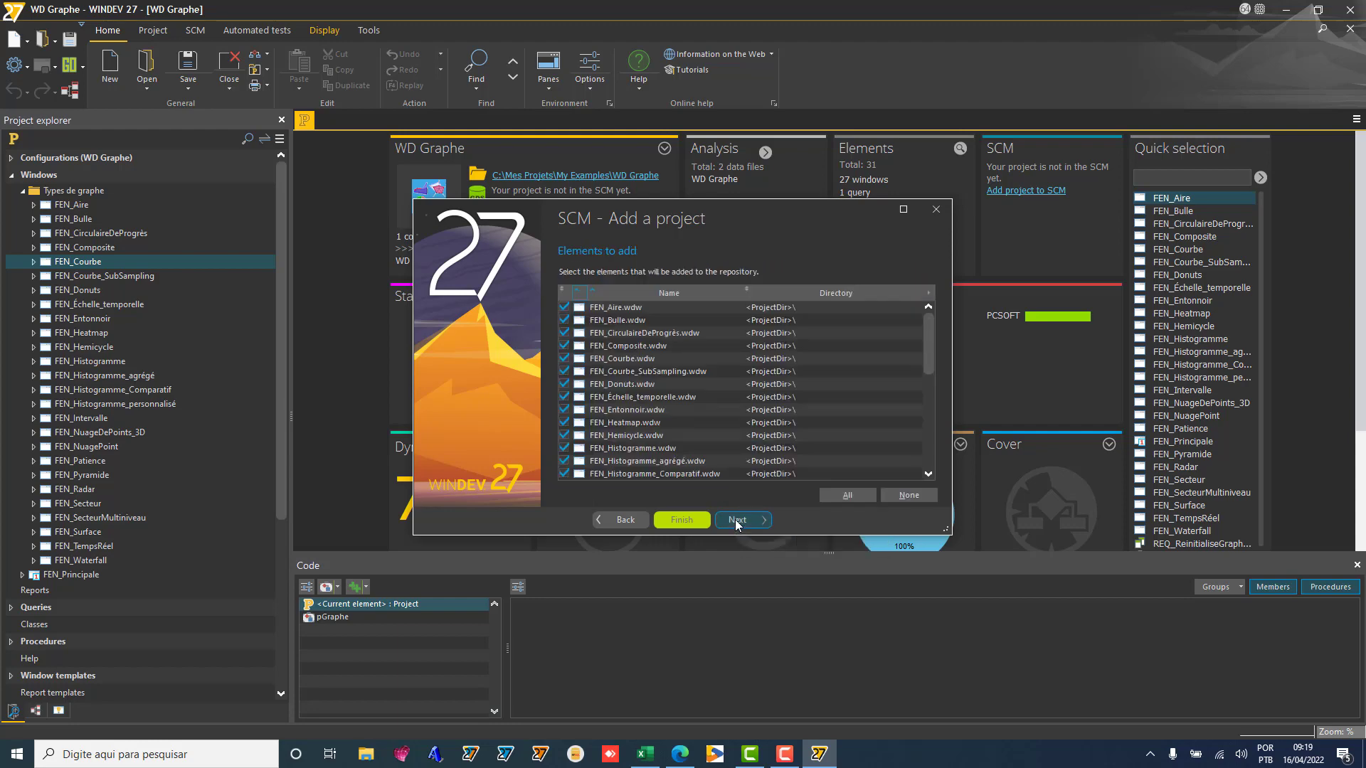
left_click(736, 520)
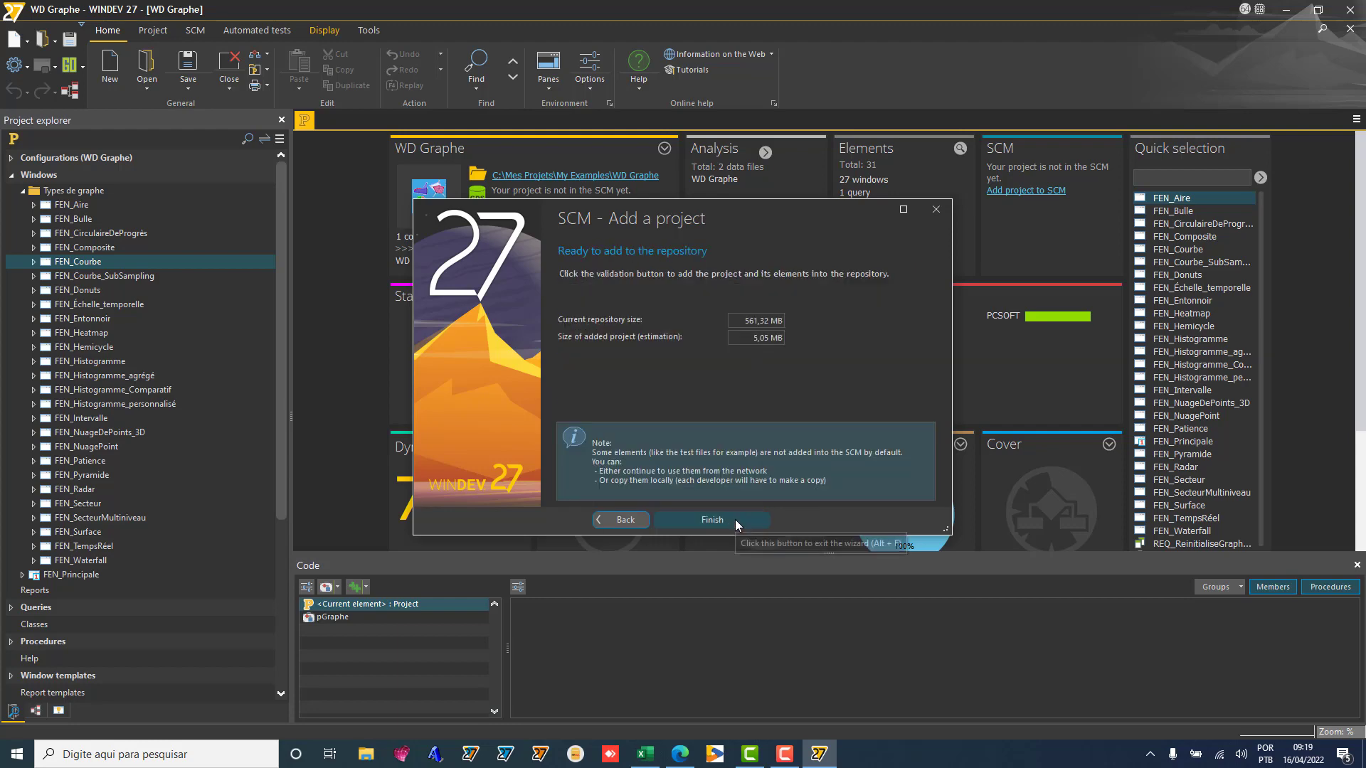
left_click(712, 520)
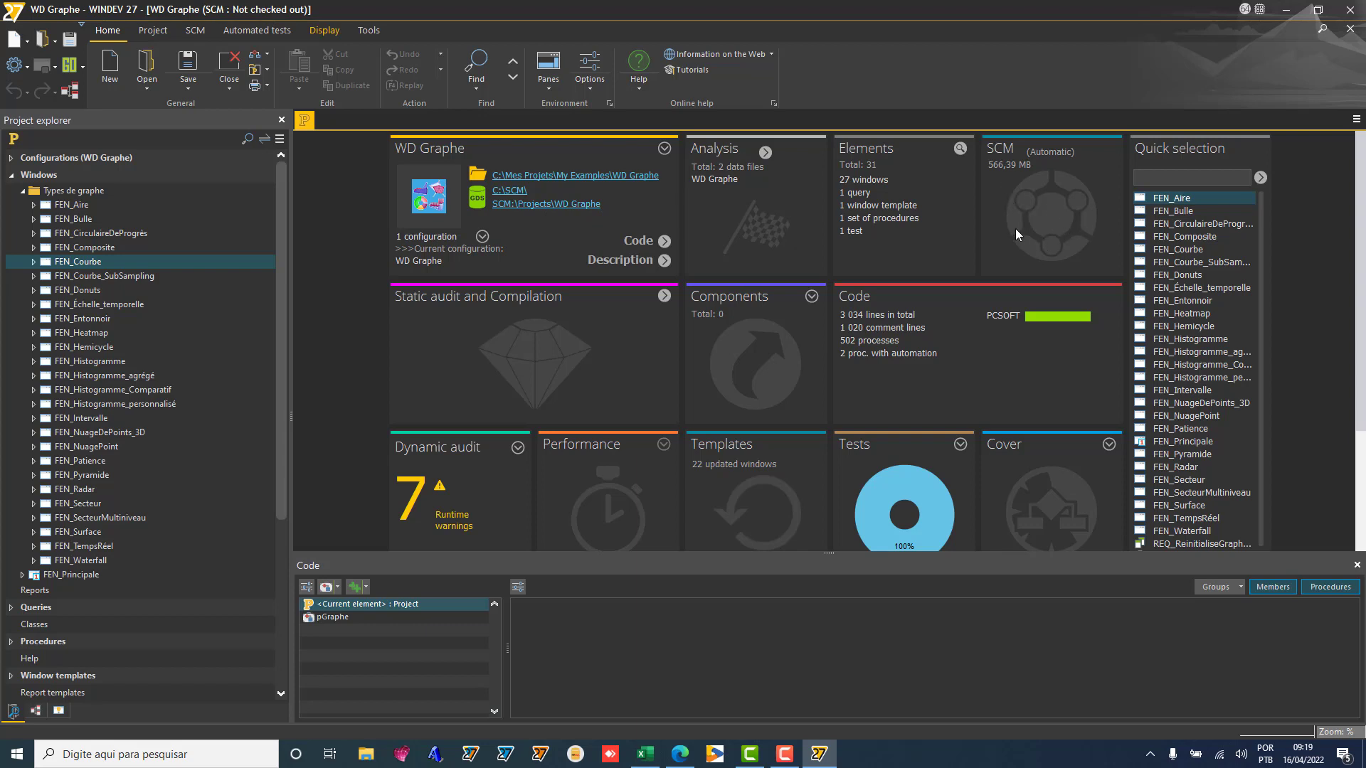
Step: In FEN_Courbe, nudge the GRF_Graphe chart control up slightly
double_click(142, 261)
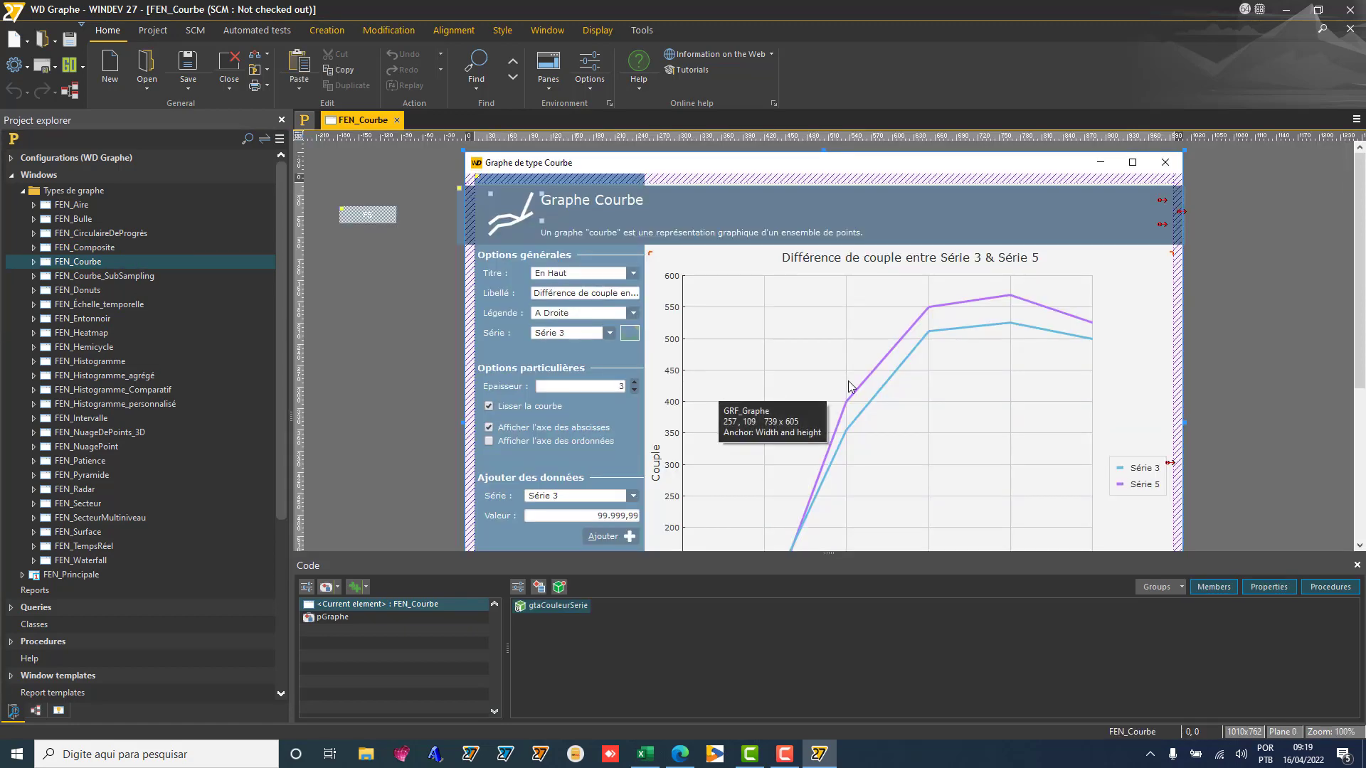
left_click(847, 386)
key("Up")
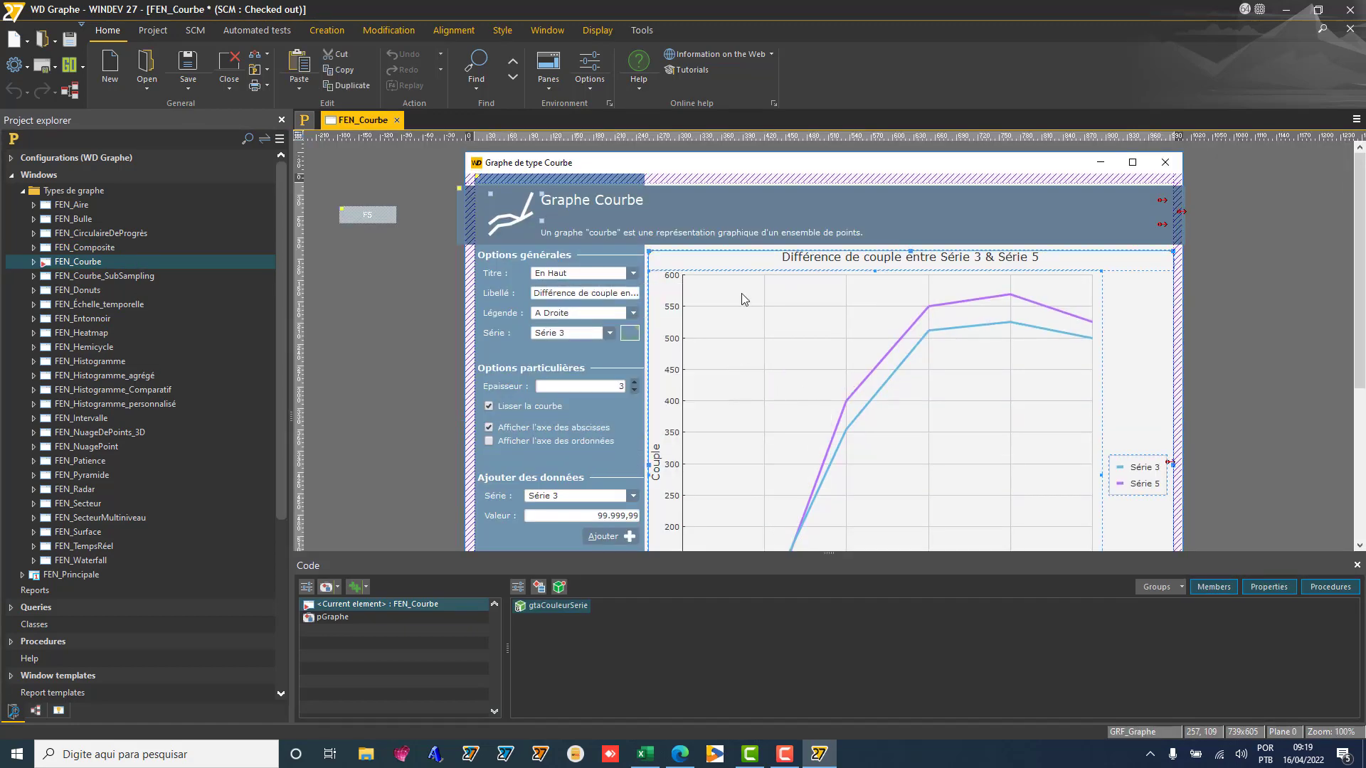
Step: Check in all elements with the comment 'modificou posicao' and close FEN_Courbe
left_click(197, 33)
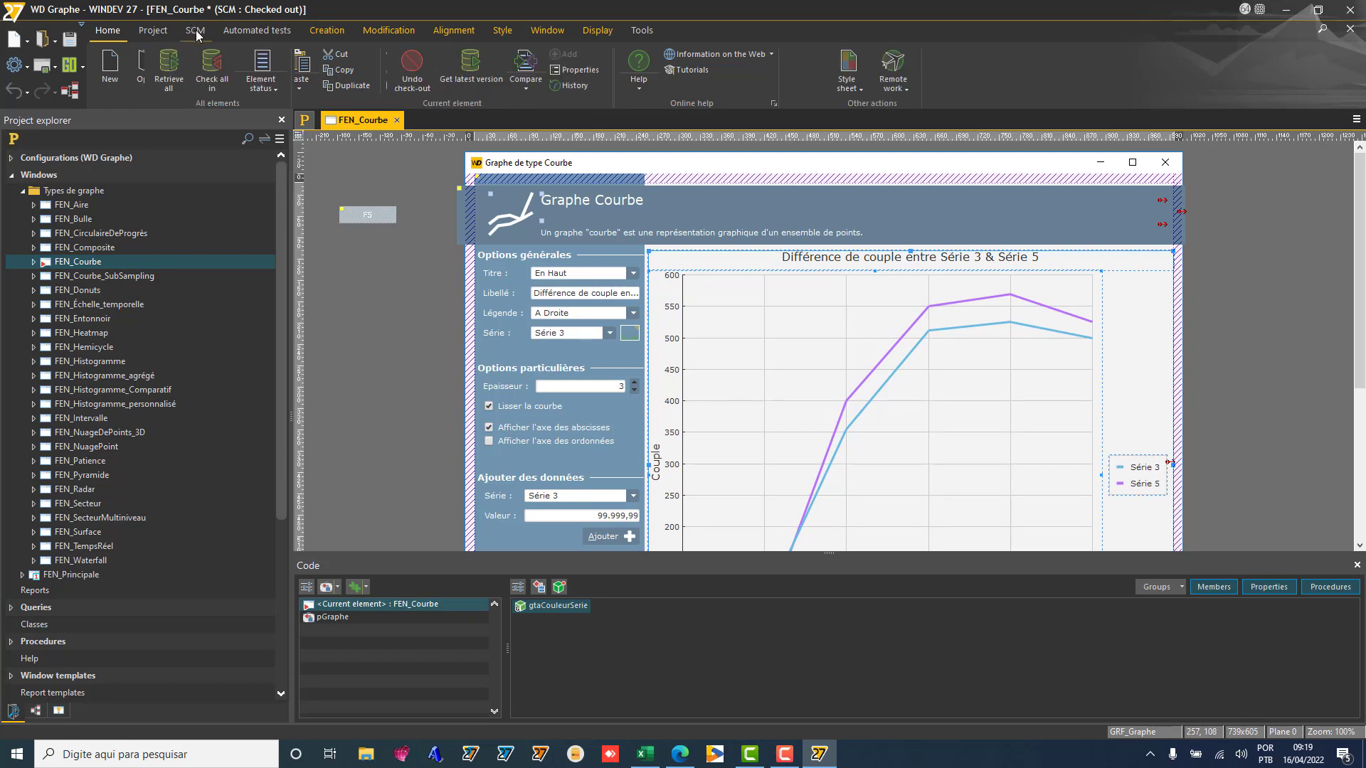
left_click(210, 83)
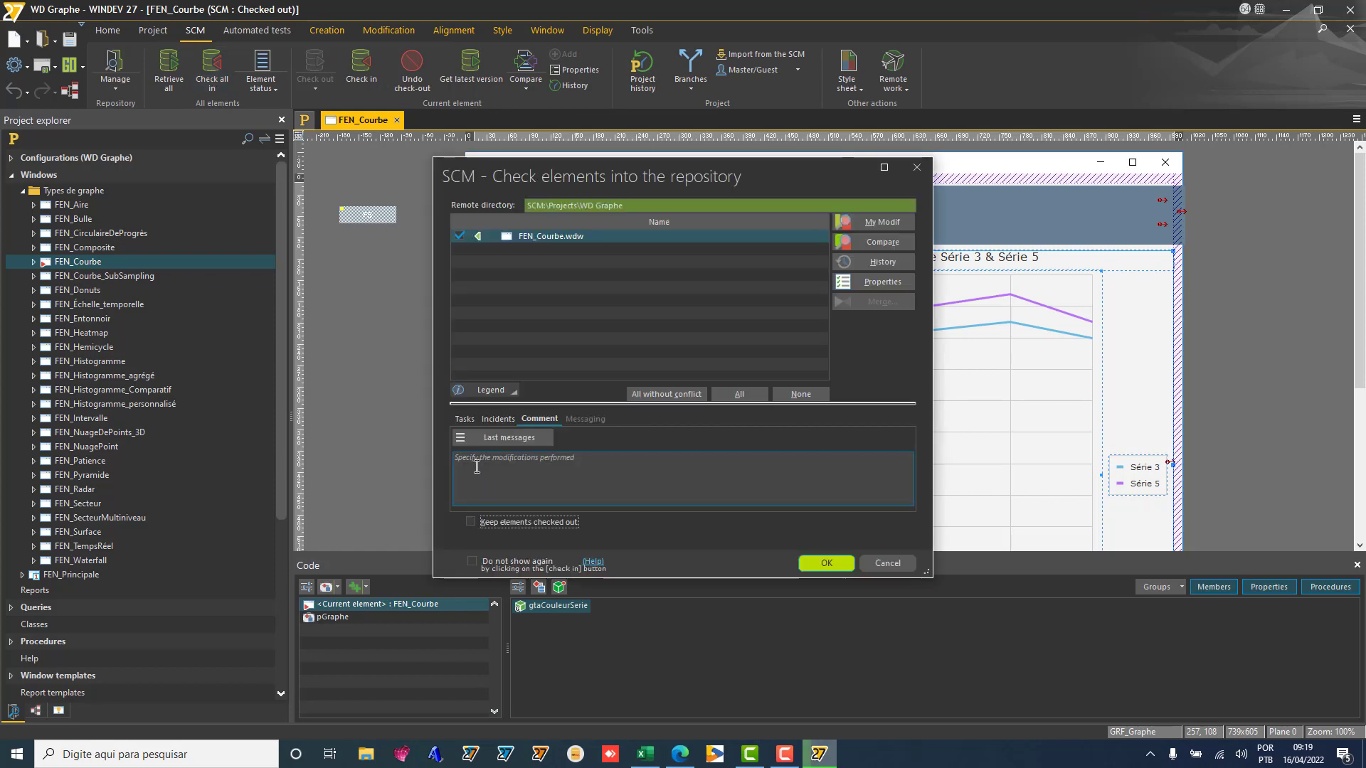
left_click(477, 467)
type("mod")
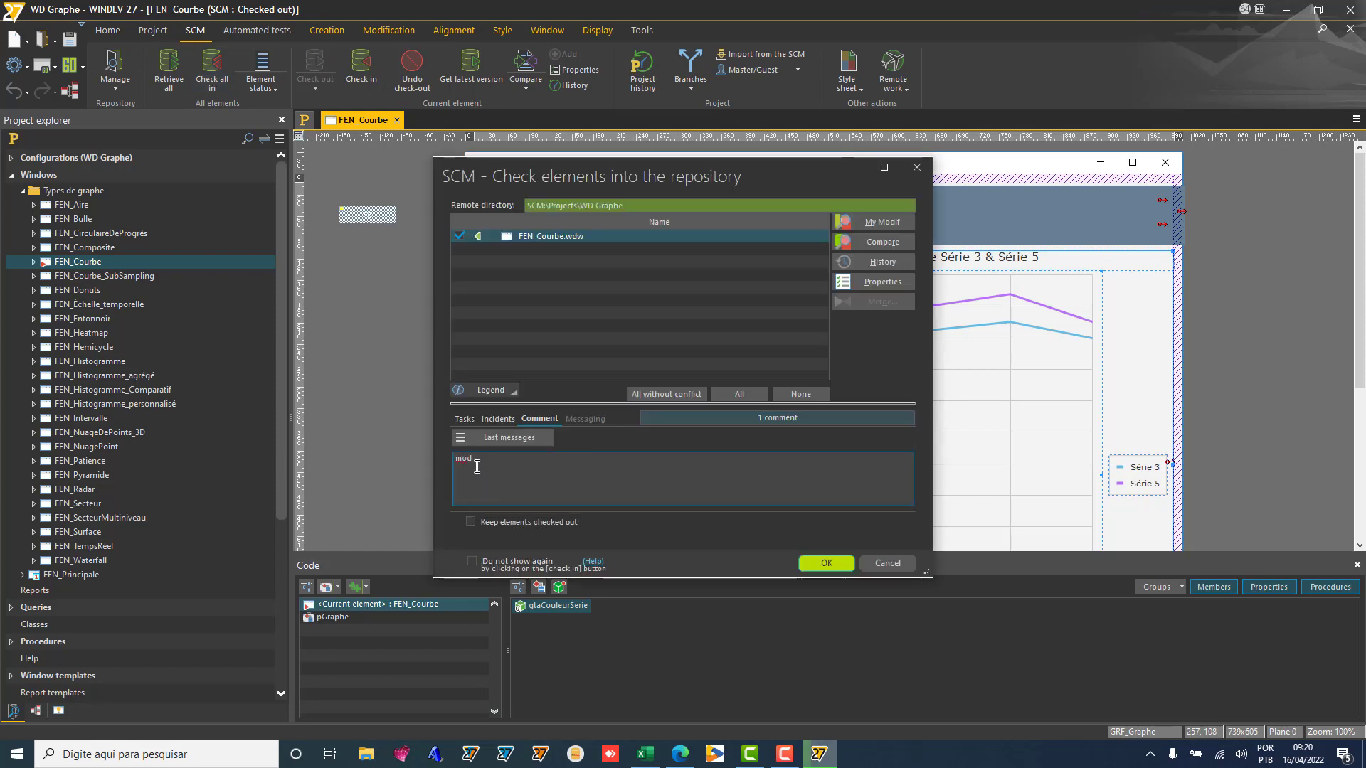
type("ificou posicao")
left_click(819, 564)
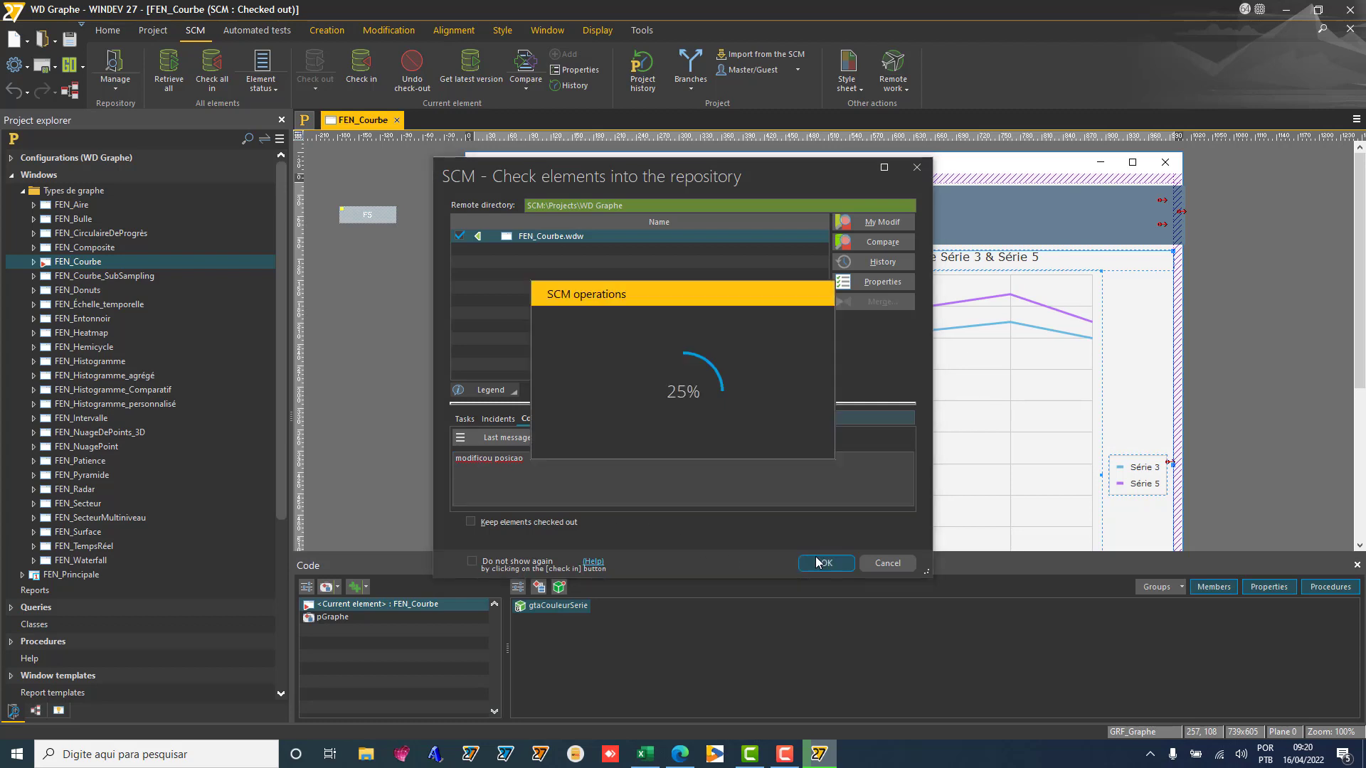
left_click(396, 121)
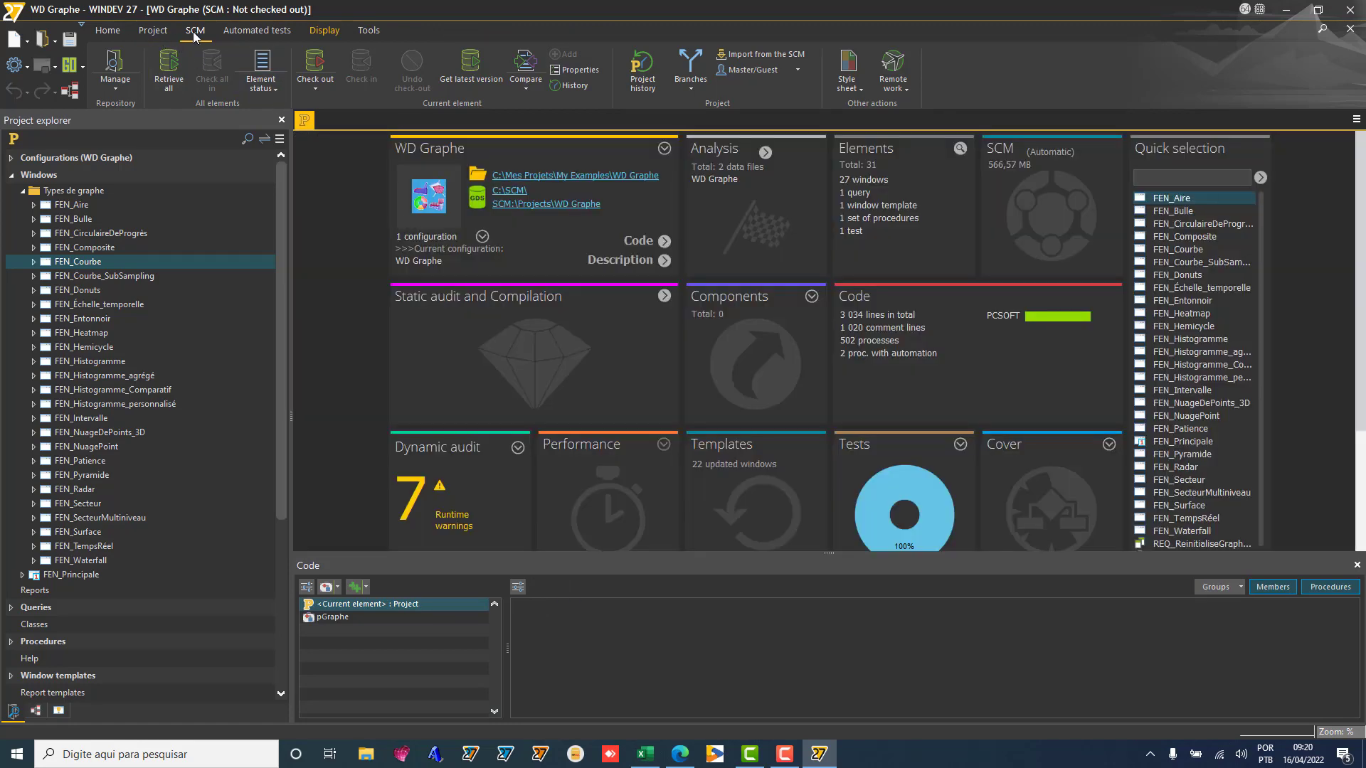
Step: In the SCM administrator, review the WD Graphe directory's version history, then close it
left_click(114, 70)
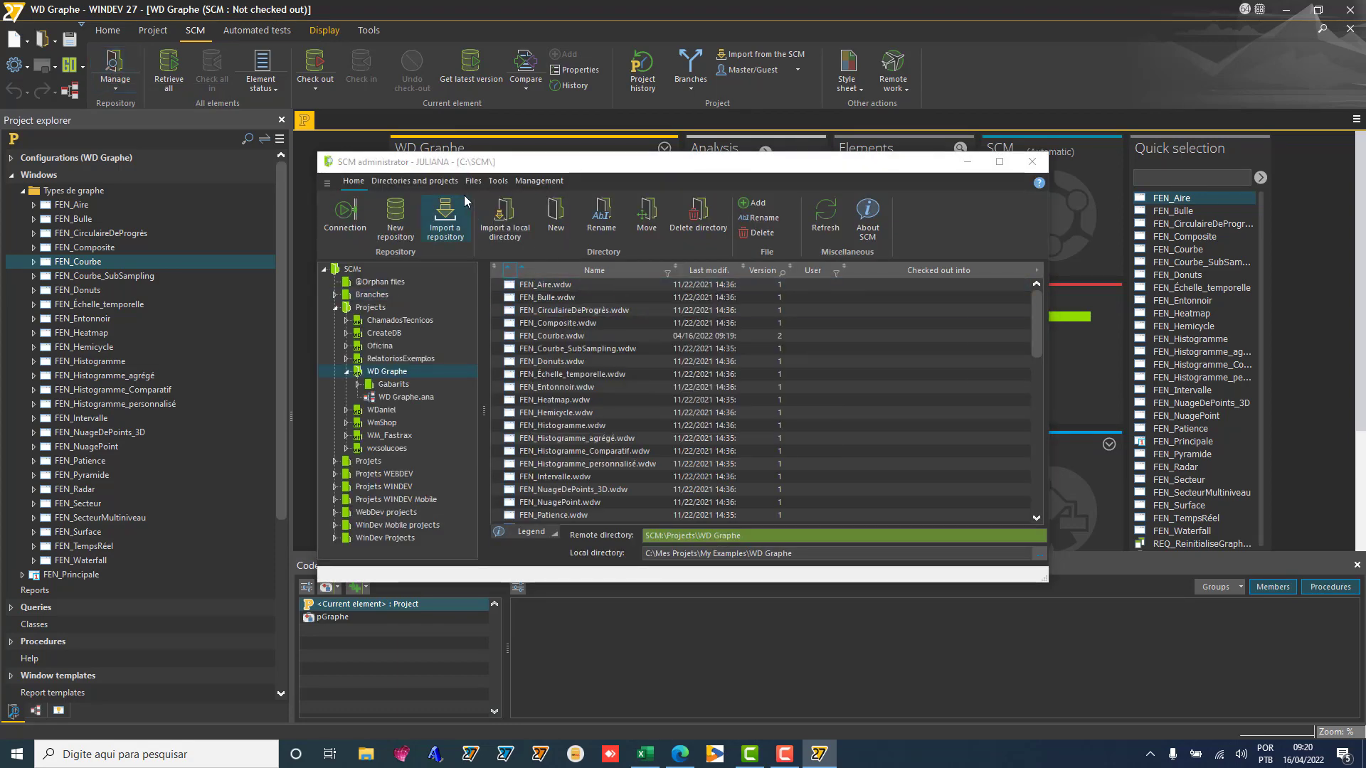
left_click(436, 183)
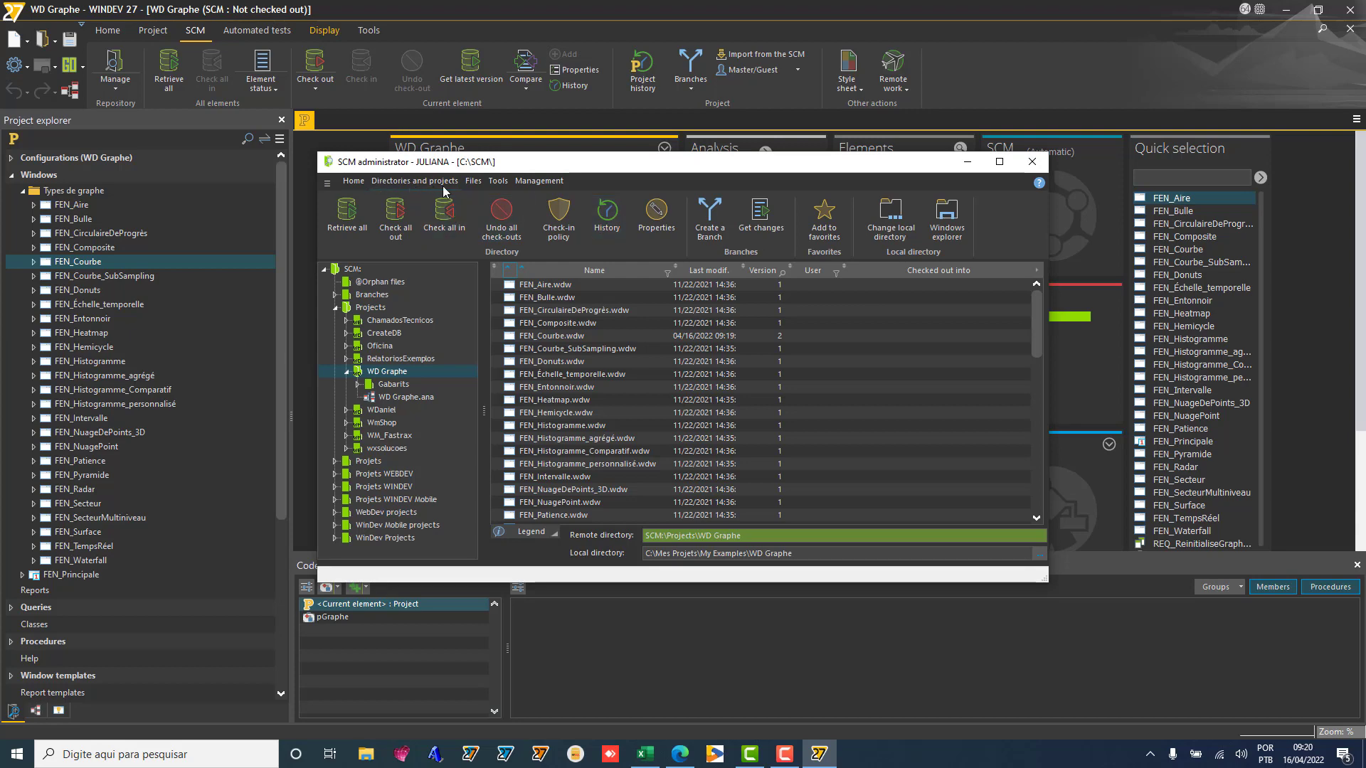
left_click(611, 218)
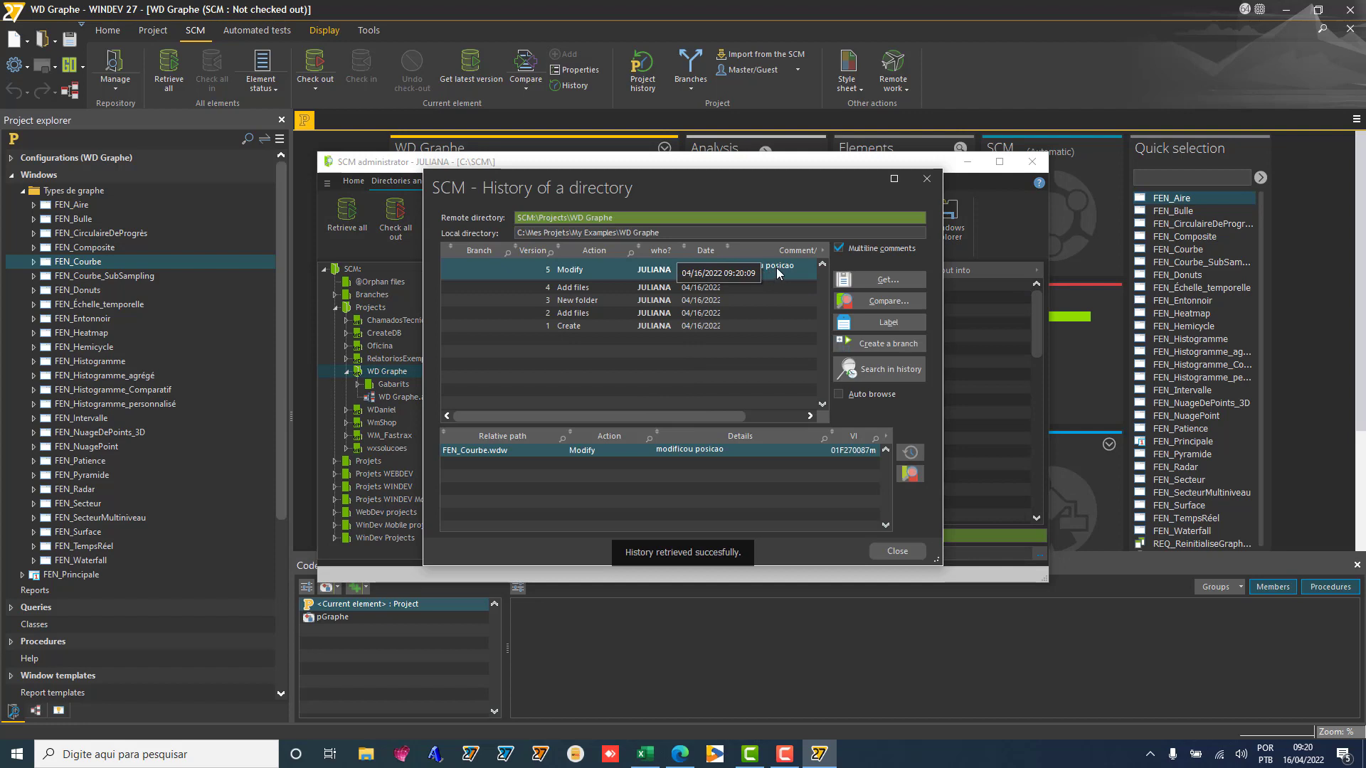
left_click(761, 325)
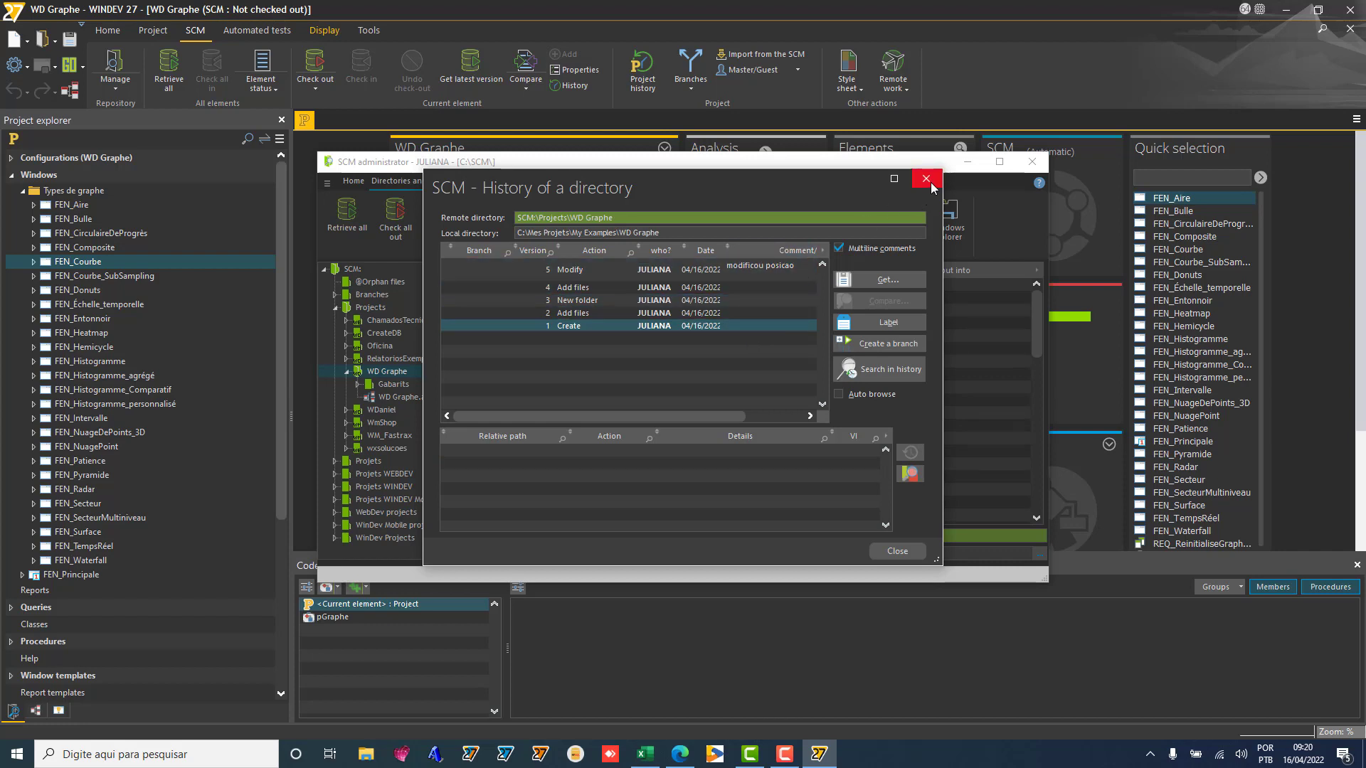
left_click(754, 288)
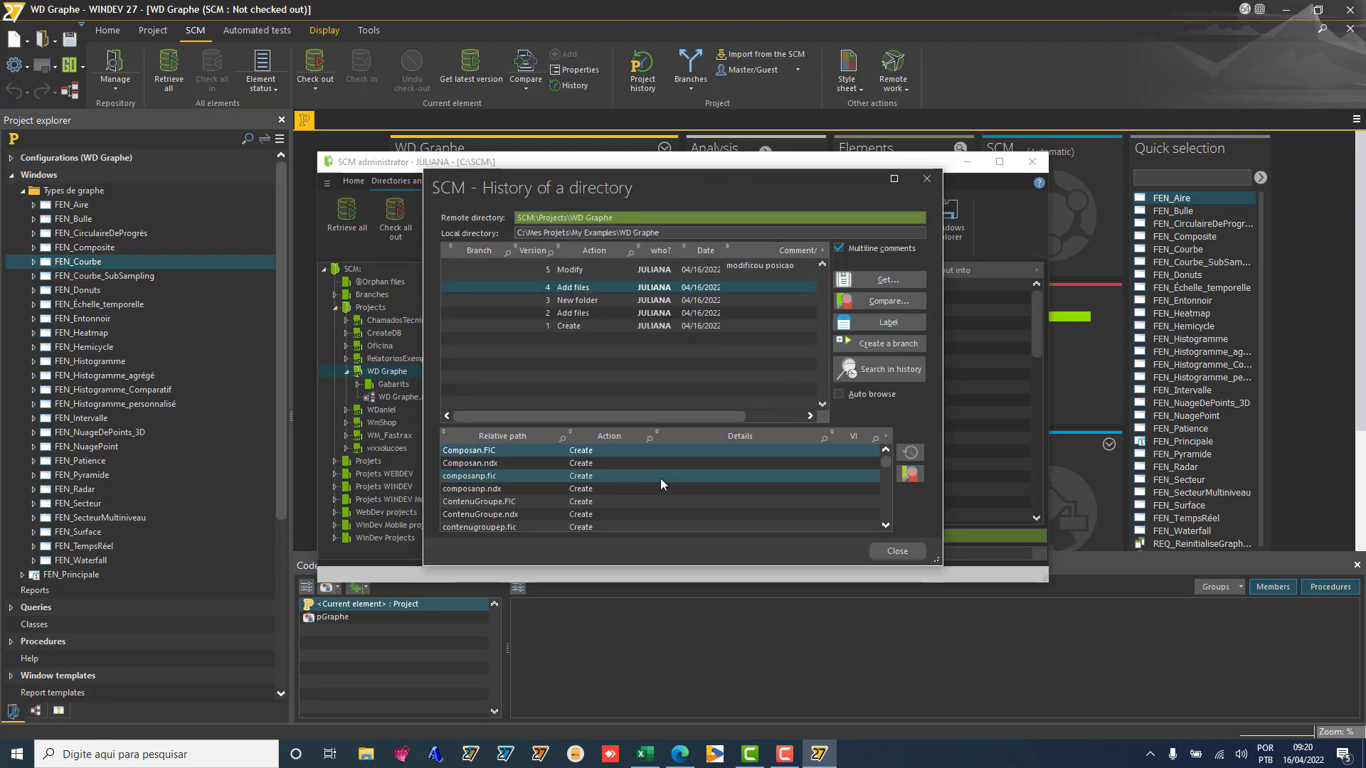
left_click(925, 181)
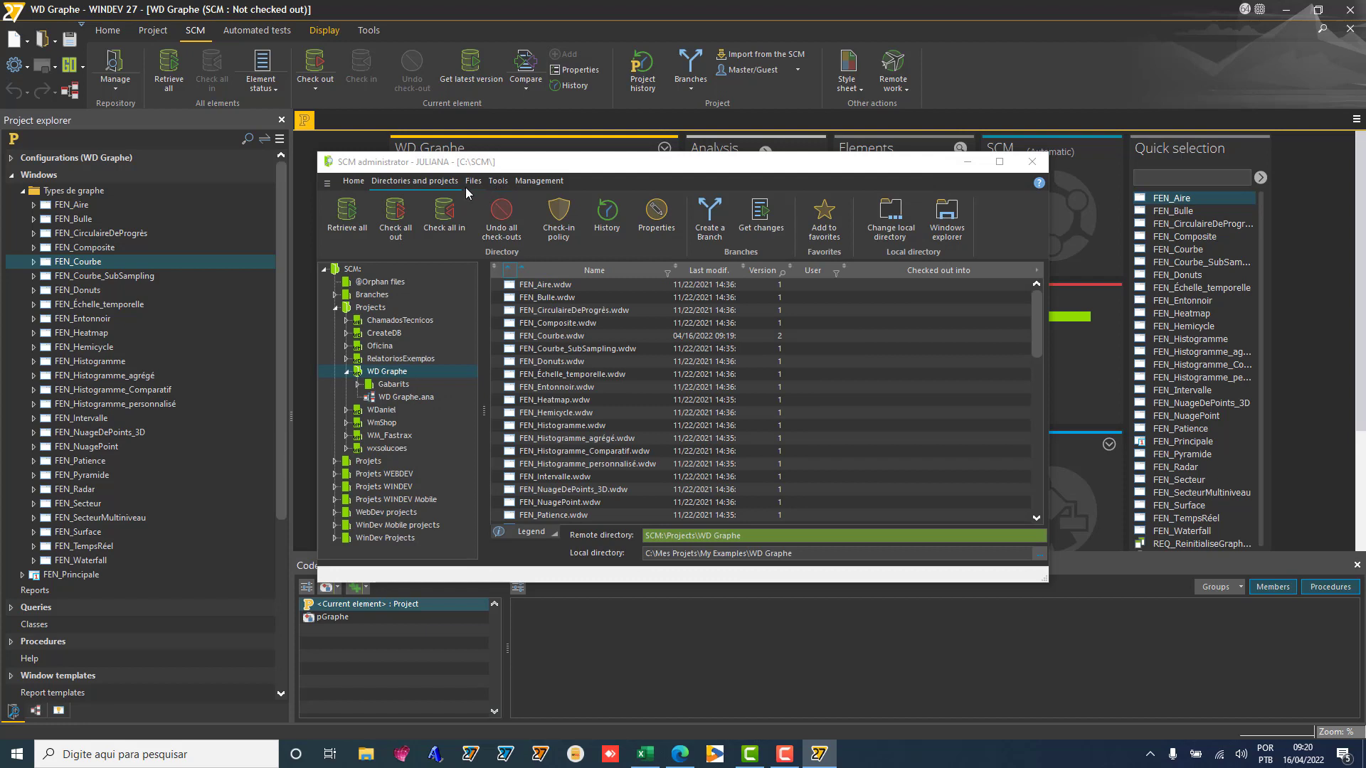
Step: Give FEN_Donuts.wdw specific rights and add the contributor to its rights list
right_click(561, 366)
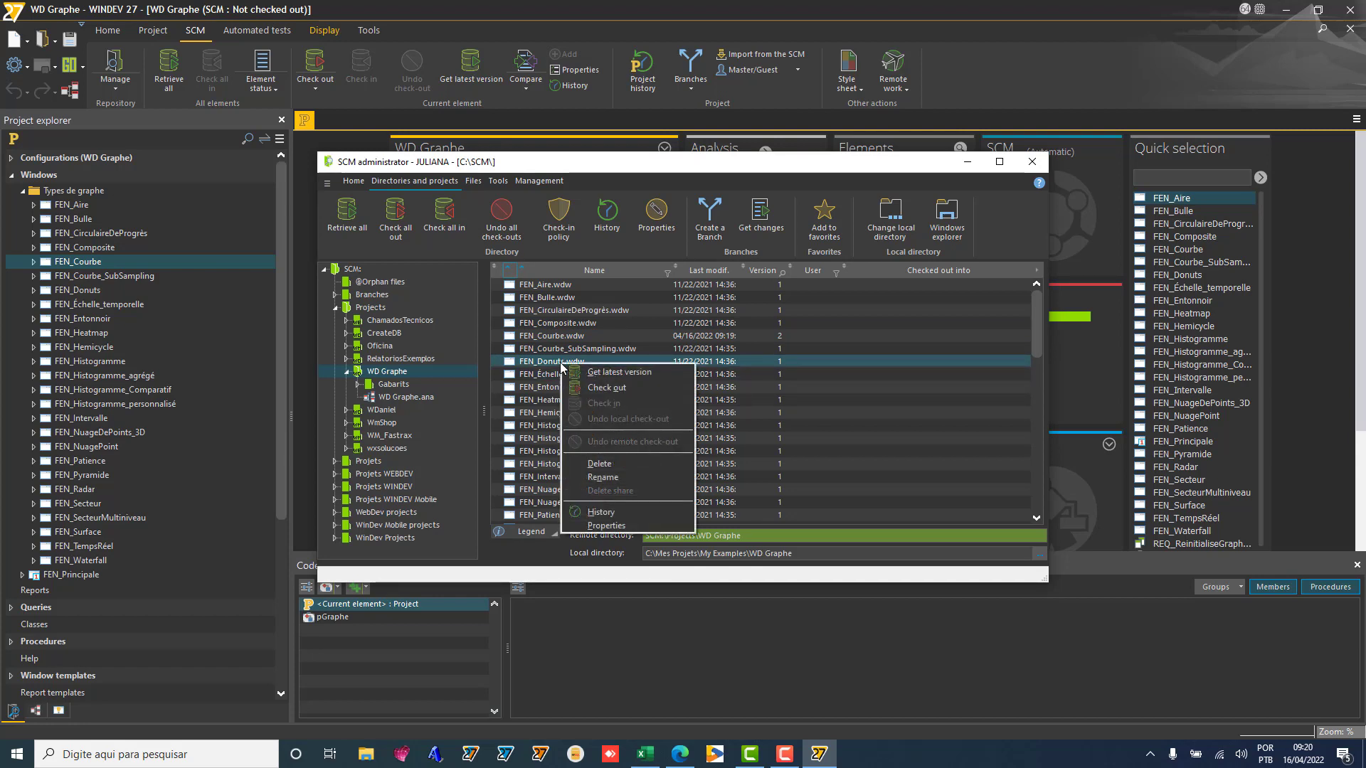
left_click(607, 527)
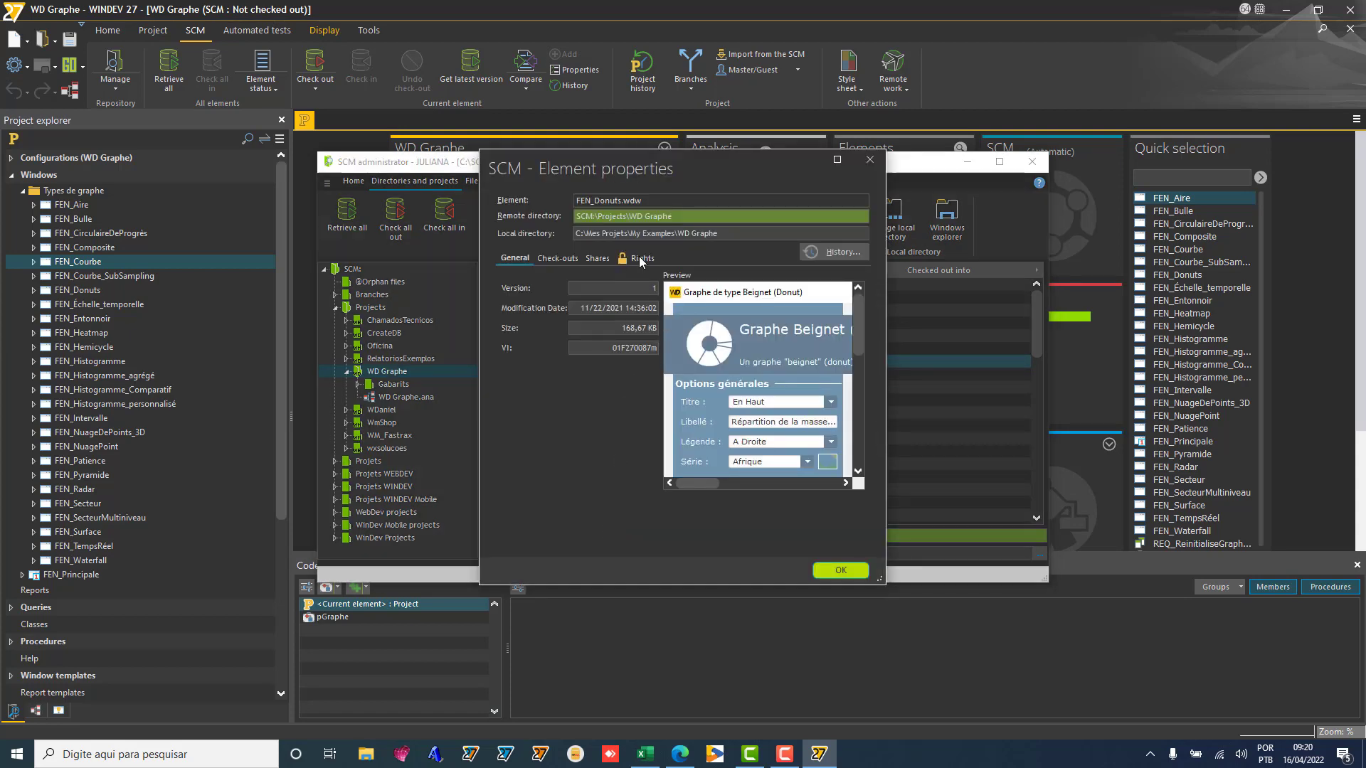
left_click(640, 259)
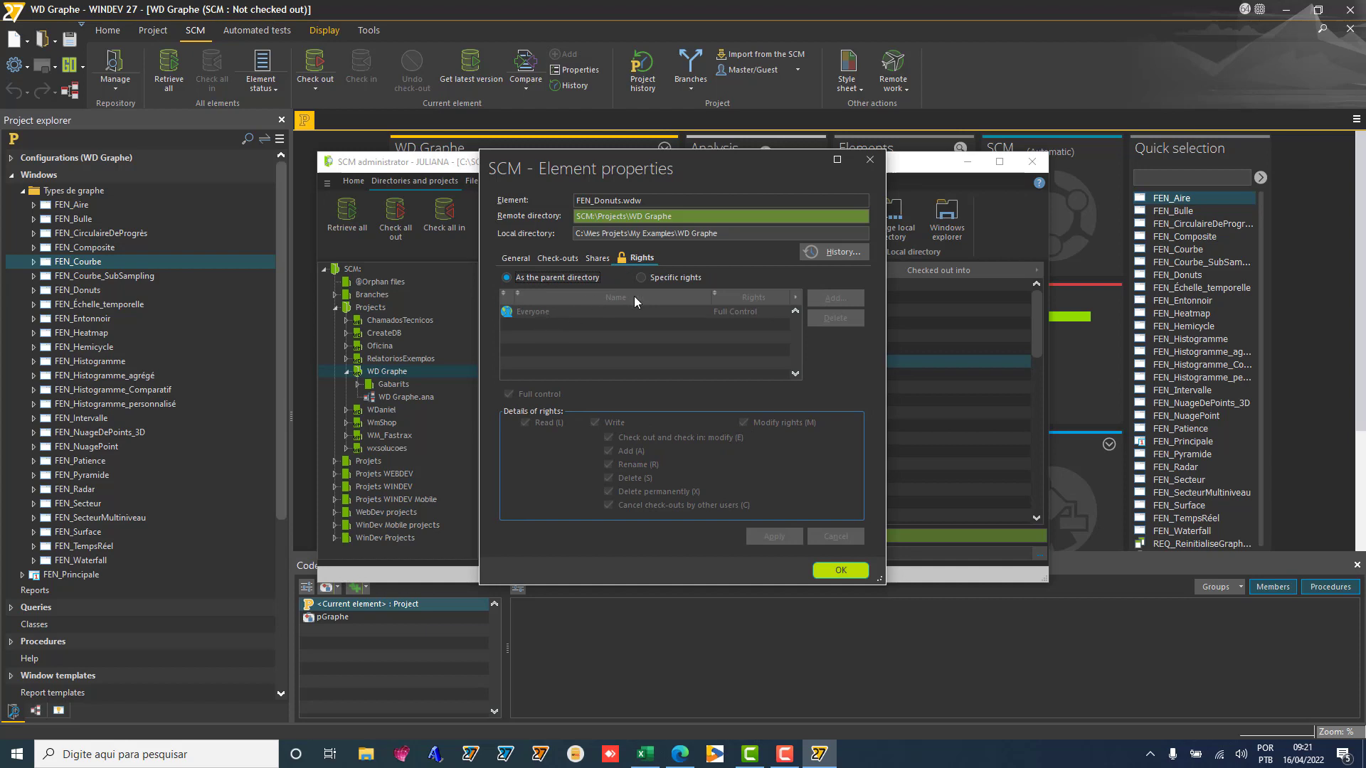
left_click(642, 278)
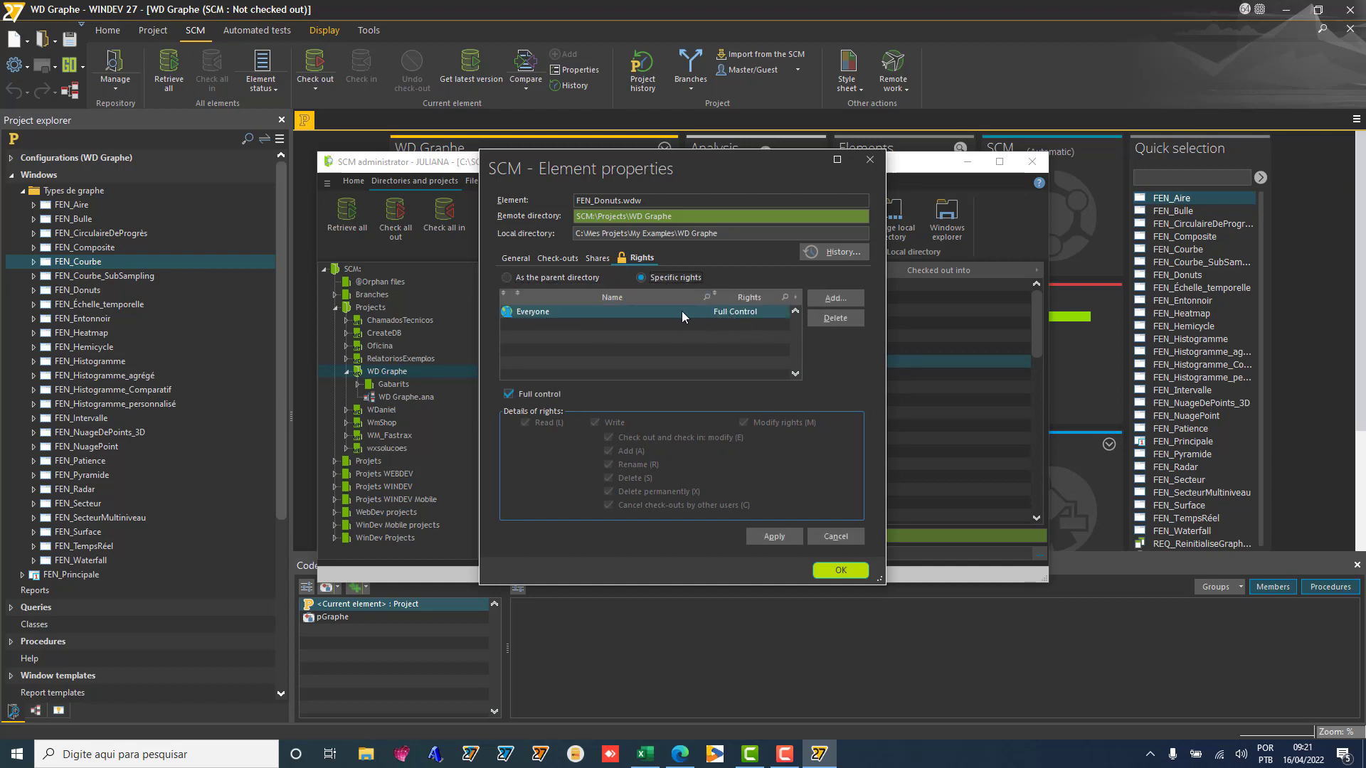
left_click(826, 299)
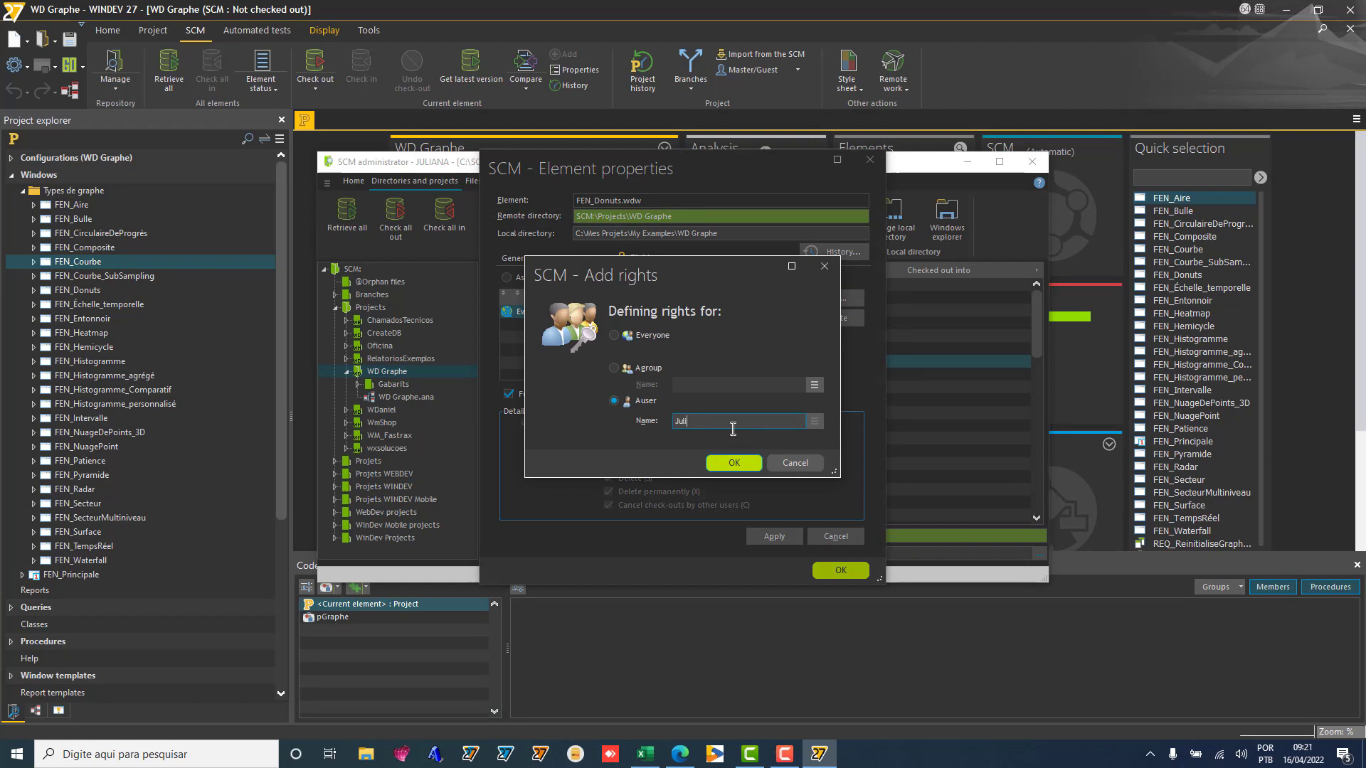
left_click(735, 463)
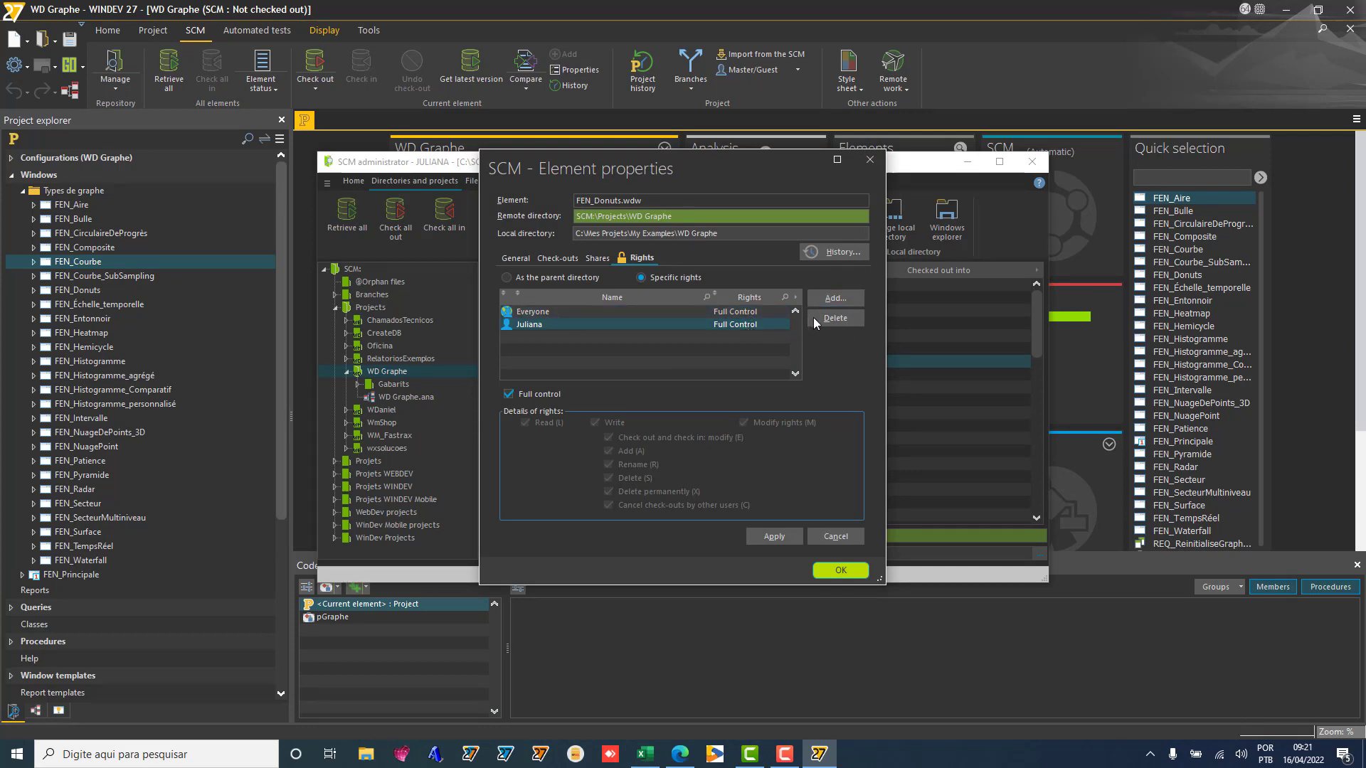
Step: Remove full control, rename, delete, permanent delete and cancel check-out rights; allow modifying rights
left_click(532, 394)
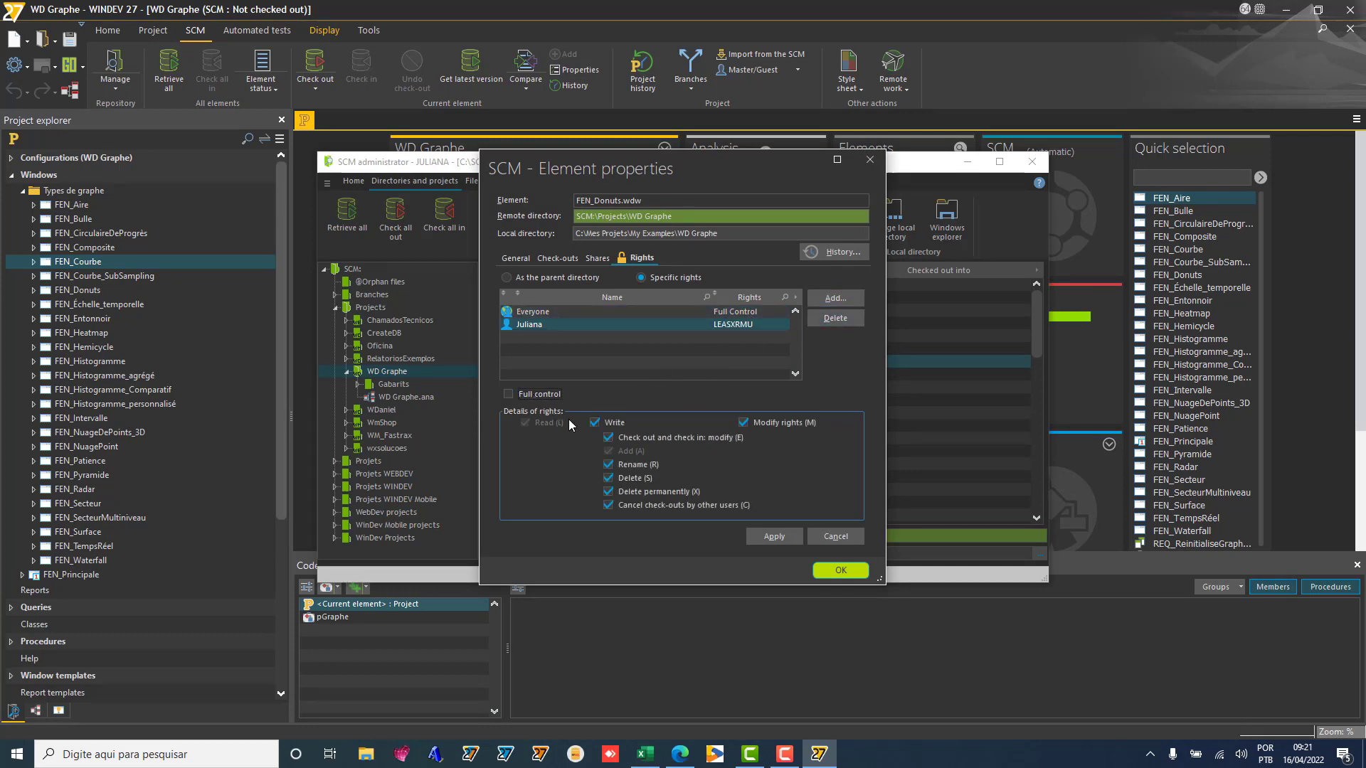
left_click(521, 397)
left_click(530, 398)
left_click(608, 465)
left_click(609, 479)
left_click(608, 492)
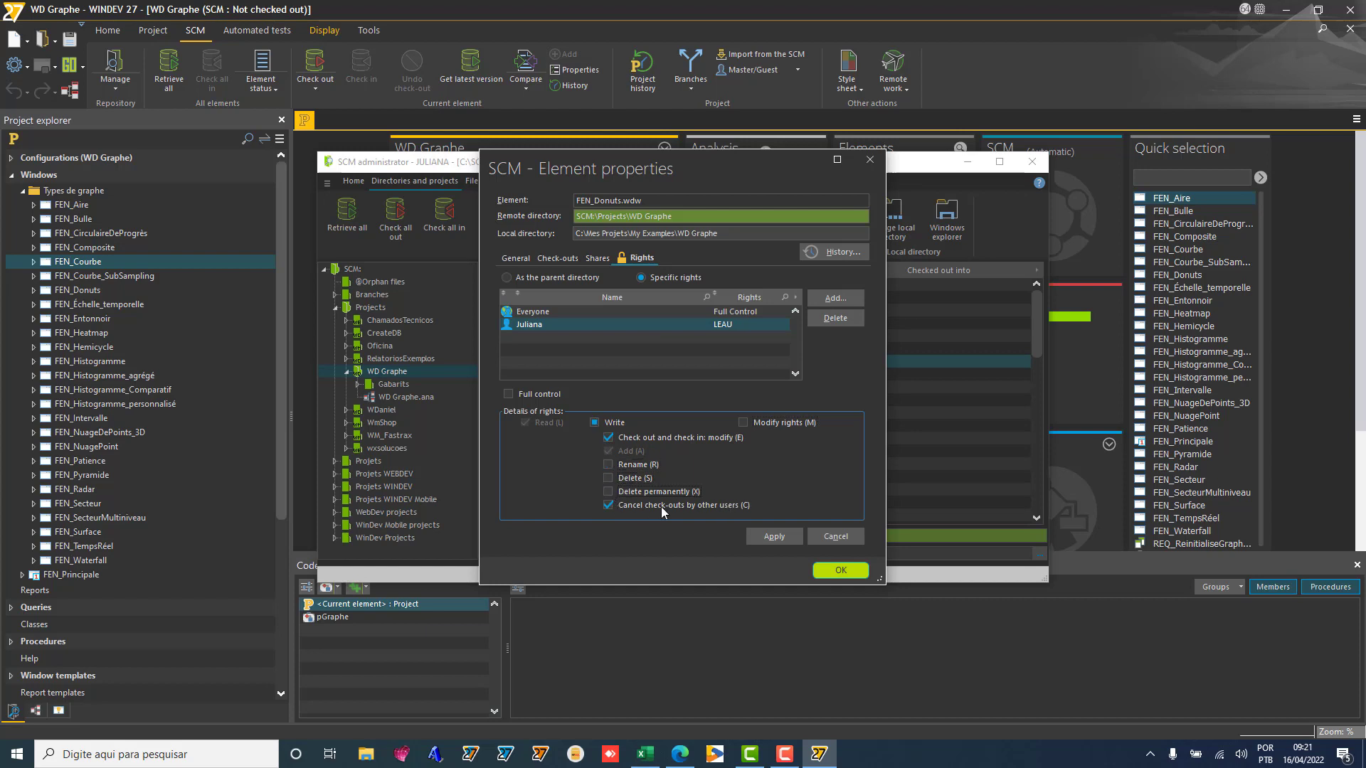
left_click(608, 506)
left_click(743, 422)
left_click(840, 571)
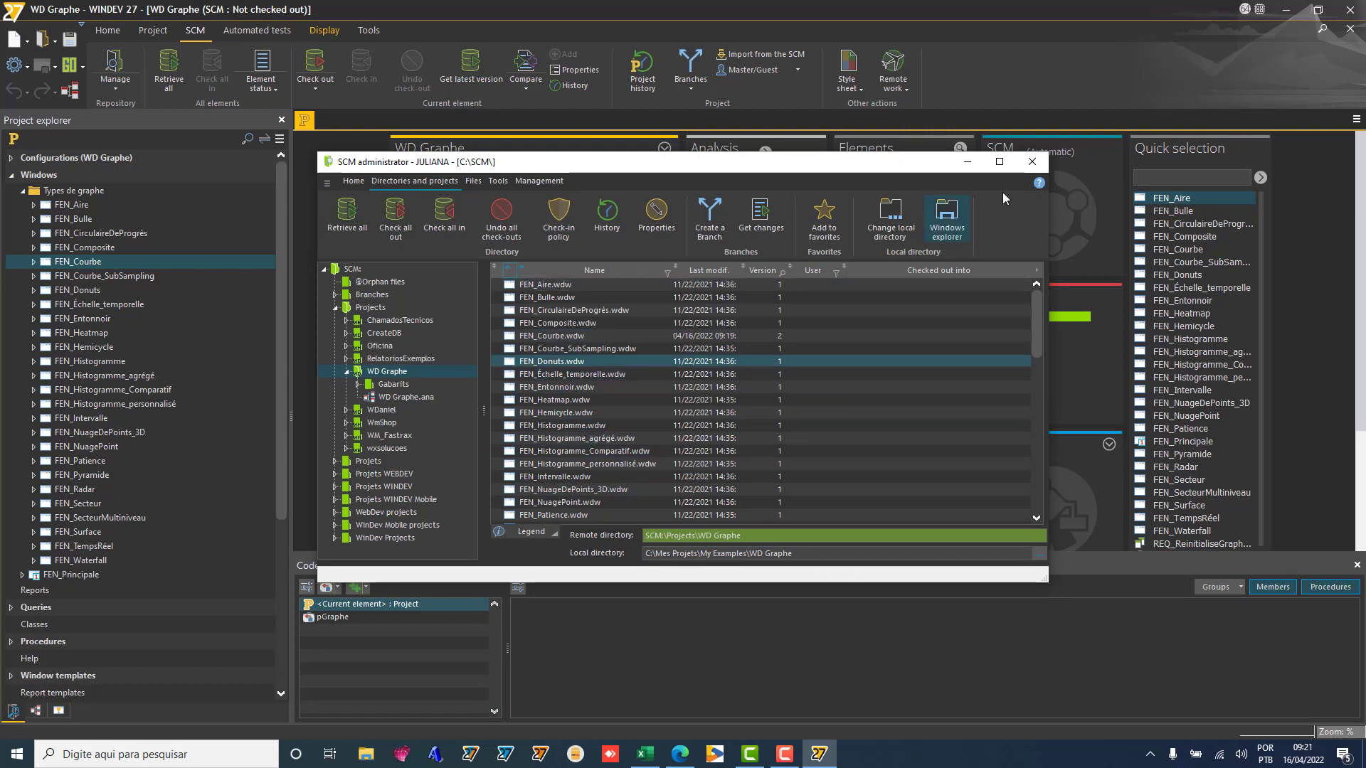
Step: Close the SCM administrator, set automatic project check-out as master, and minimise WINDEV
left_click(1032, 164)
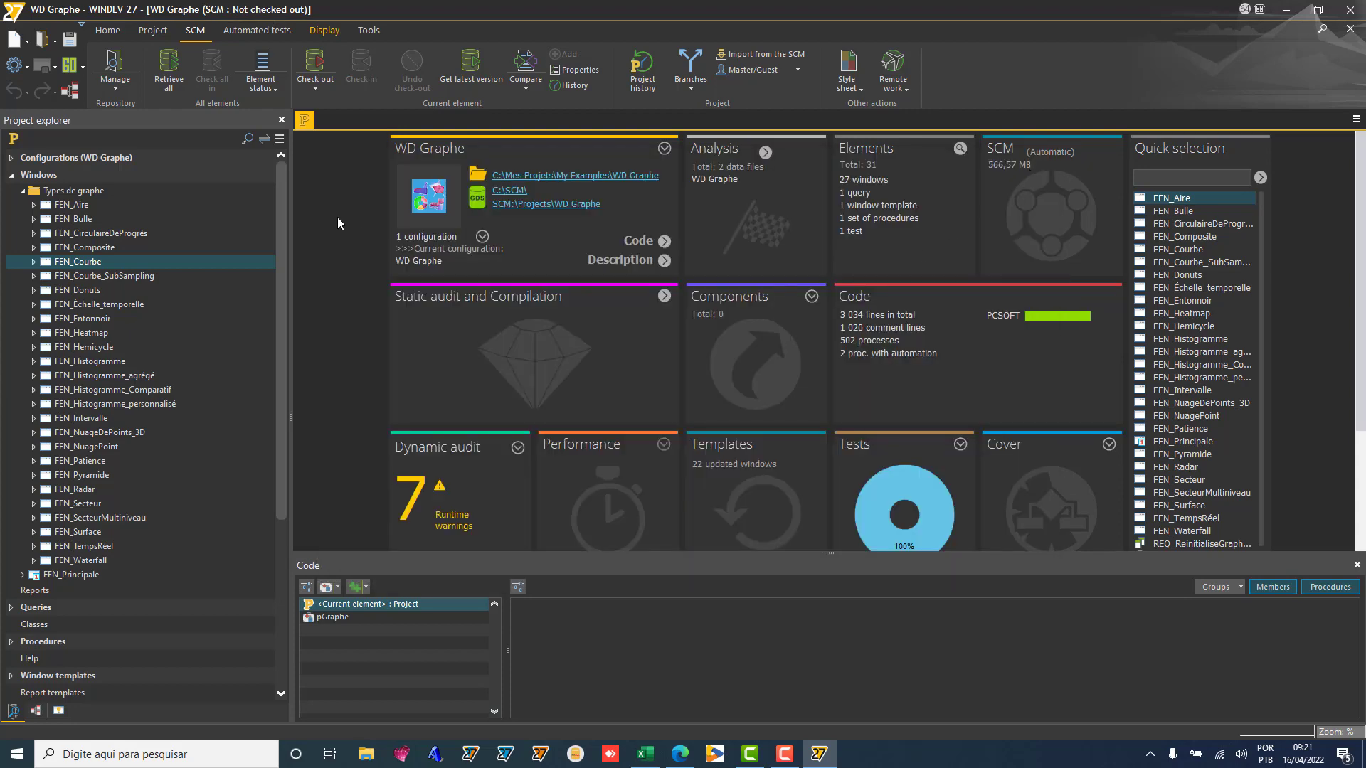
left_click(759, 73)
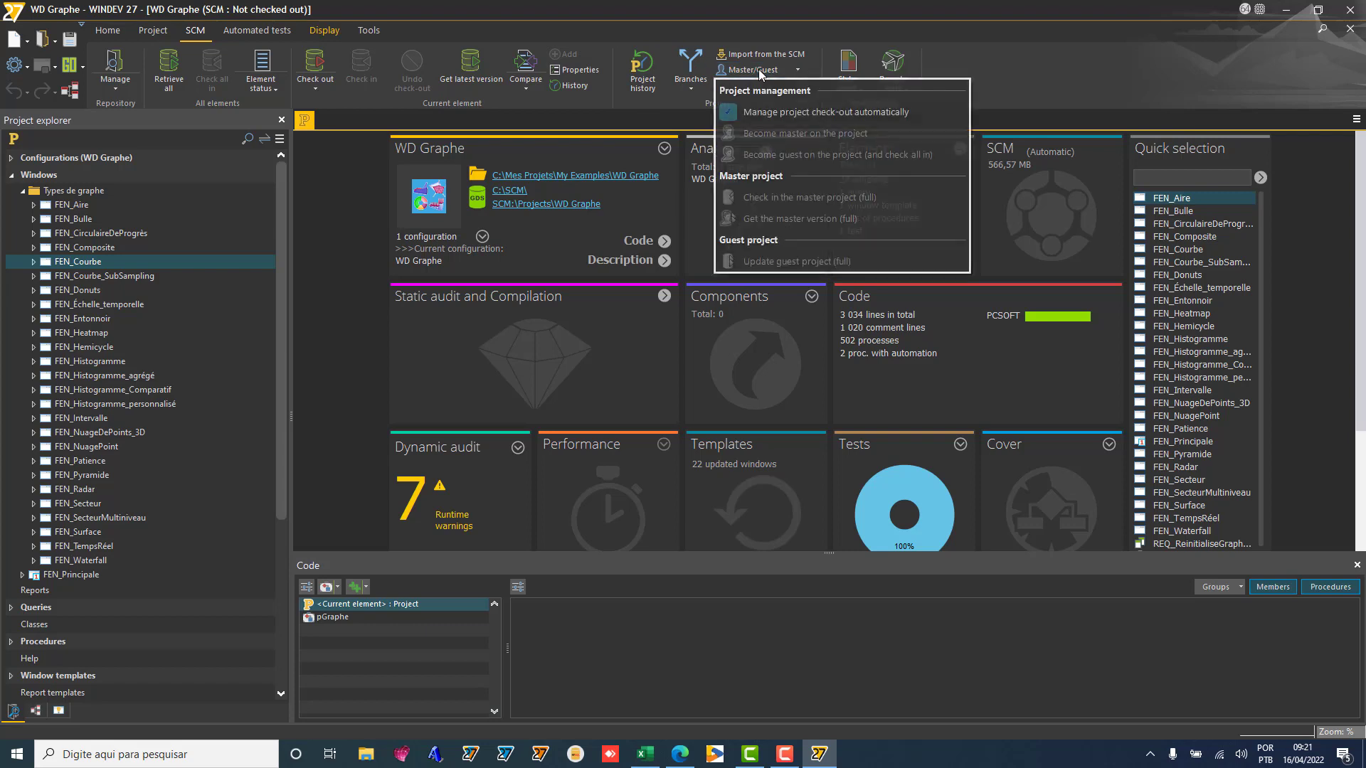
left_click(778, 115)
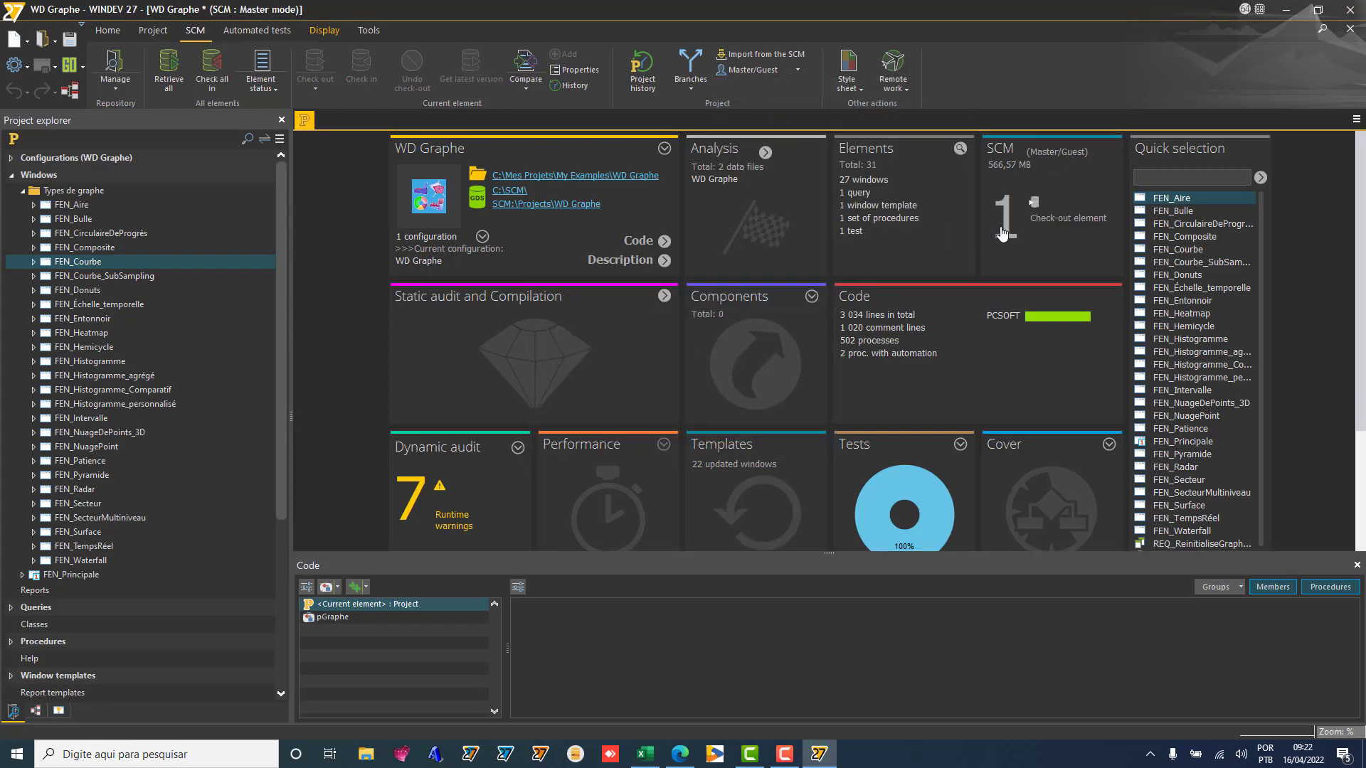
left_click(1288, 10)
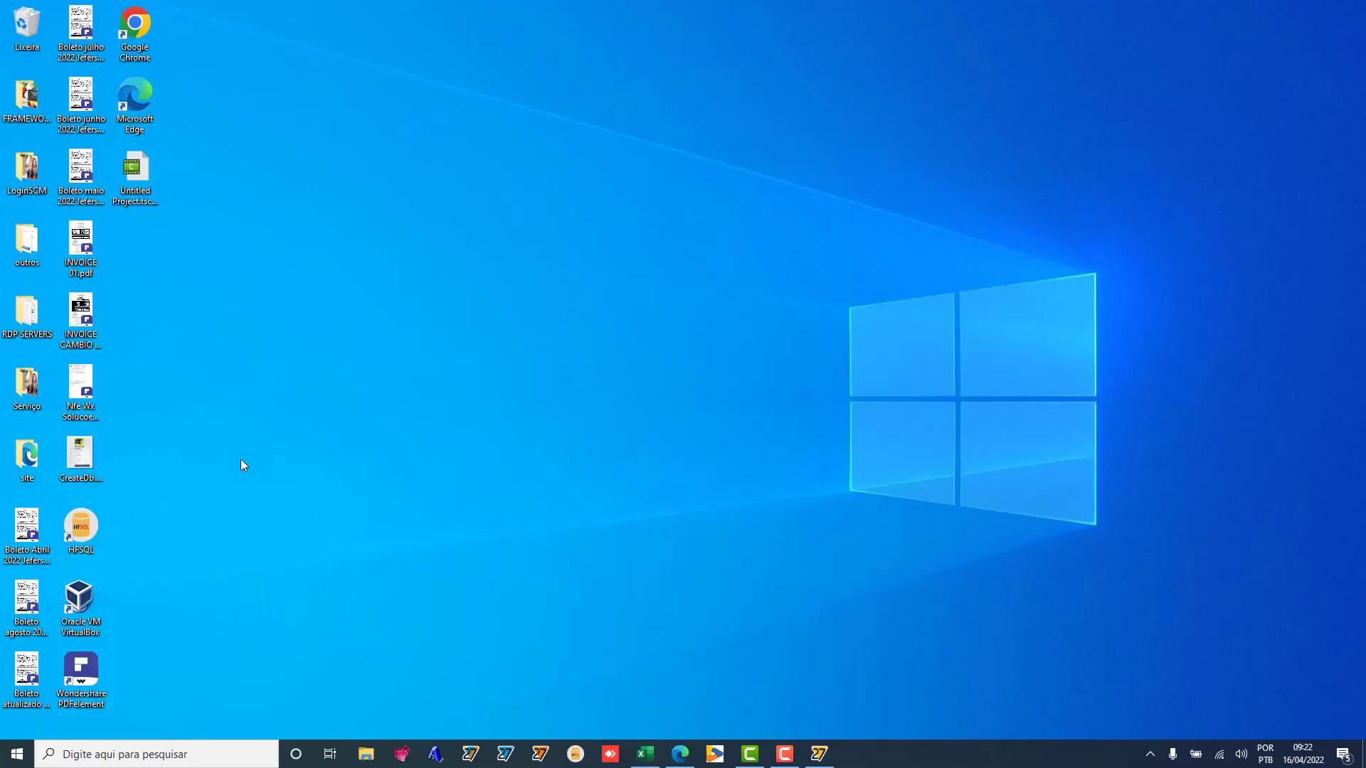
Step: Launch Project Monitoring Center via a Windows search for 'projec' and connect to Control Center
left_click(82, 755)
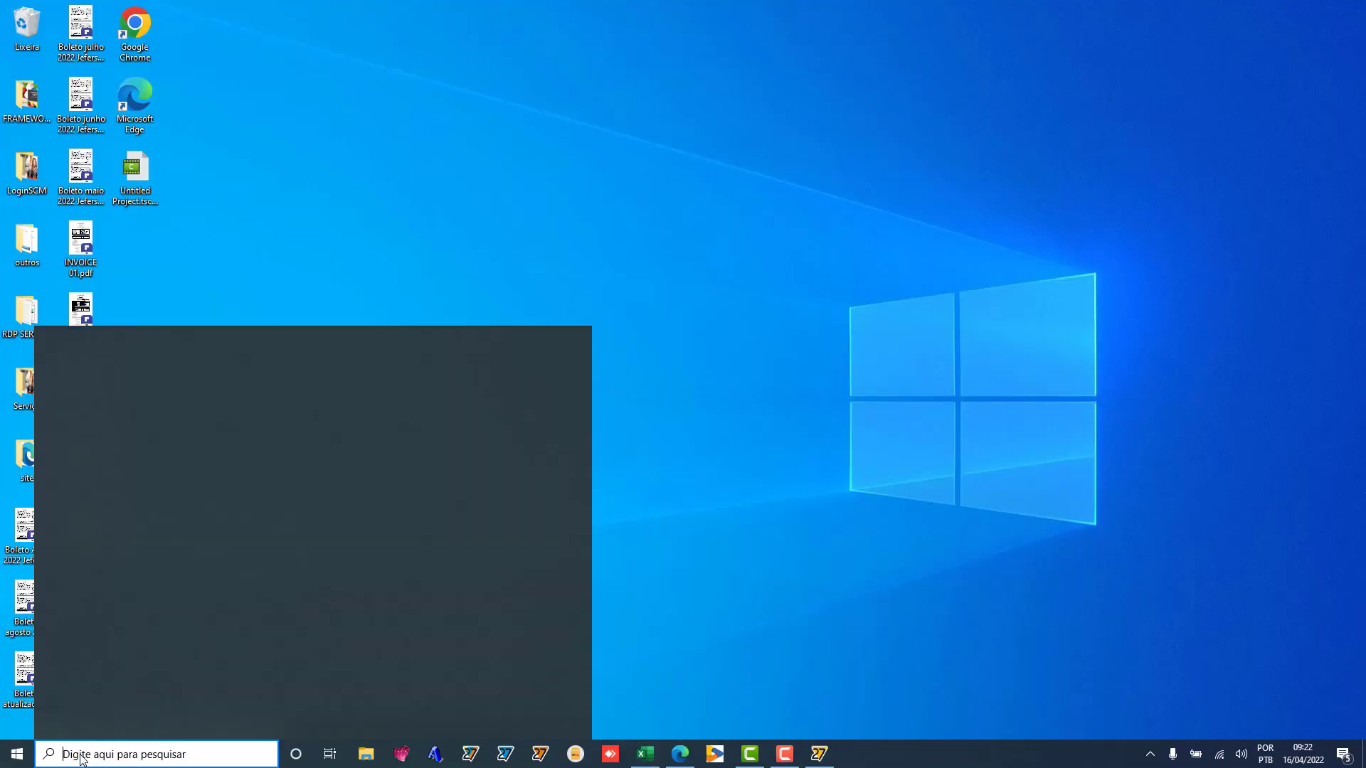
type("projec")
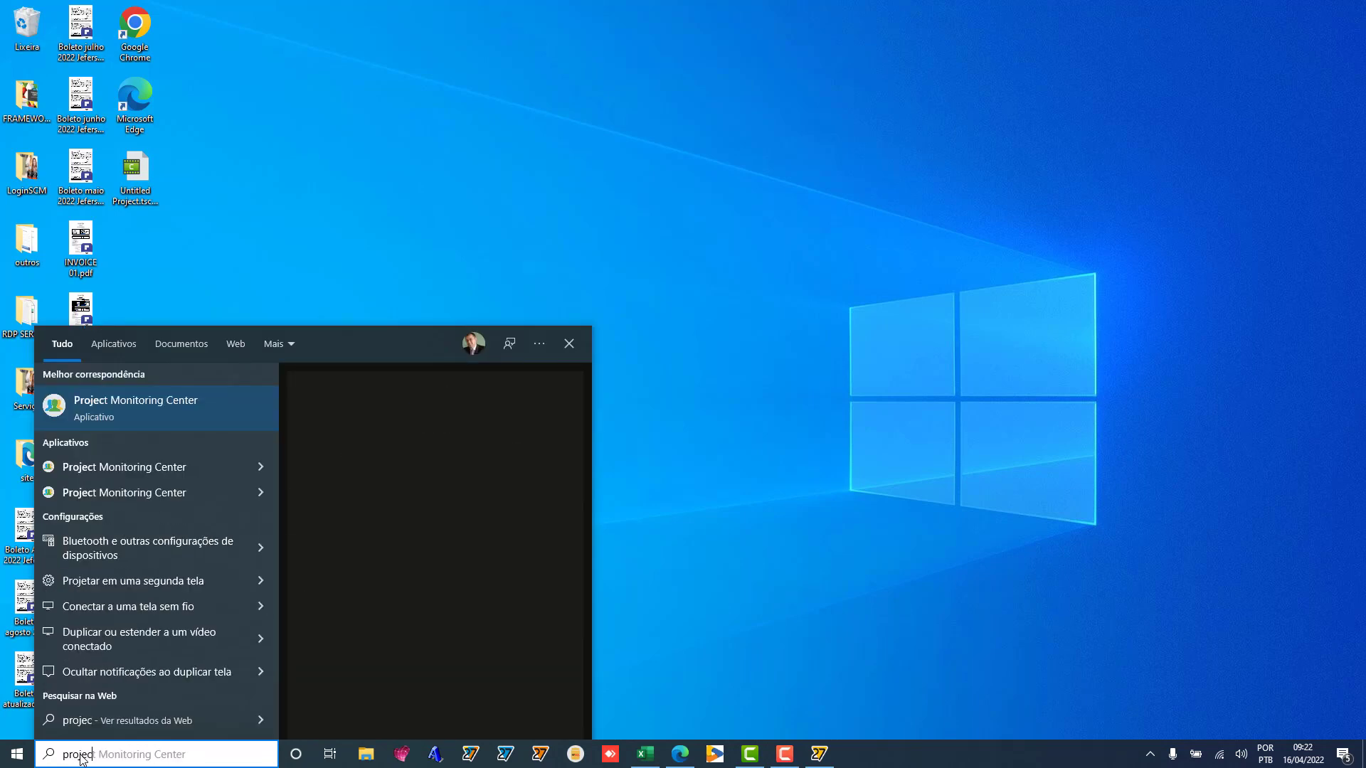
left_click(172, 409)
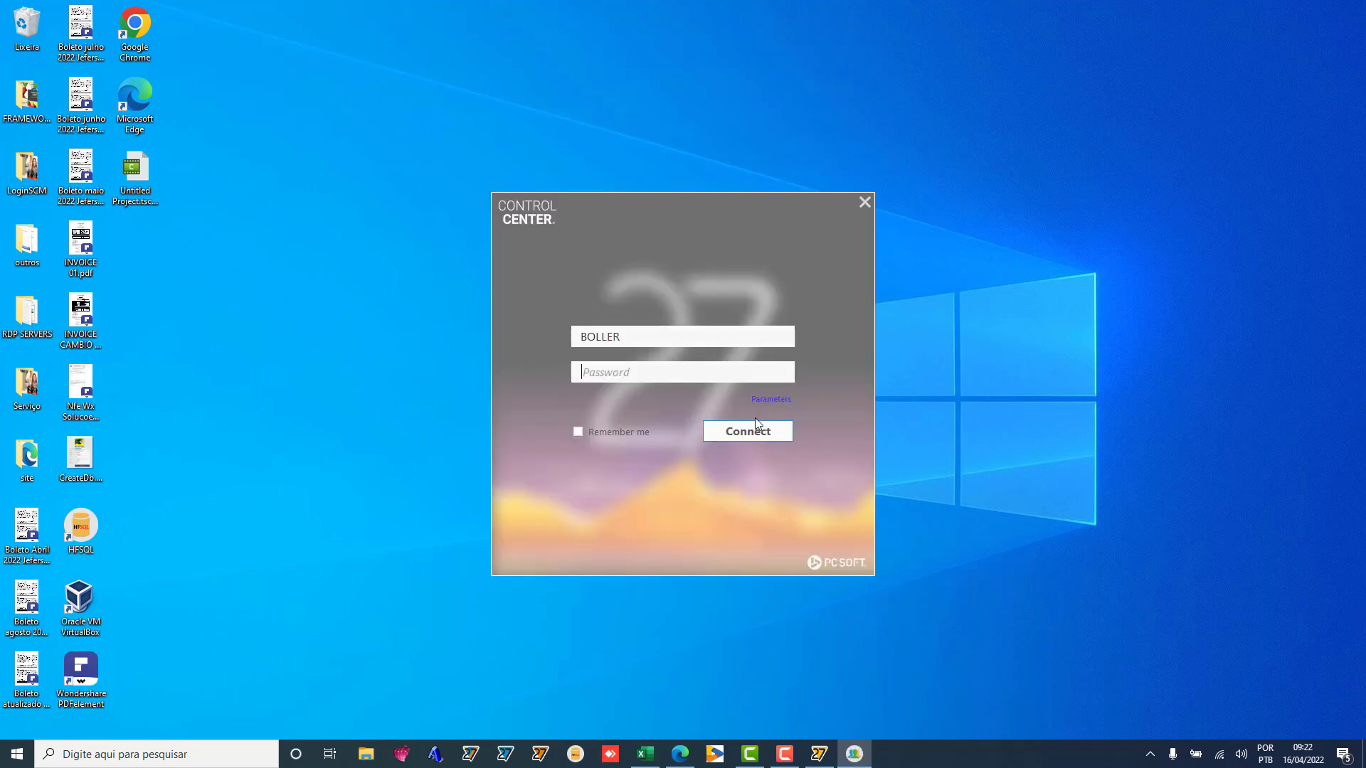
left_click(747, 432)
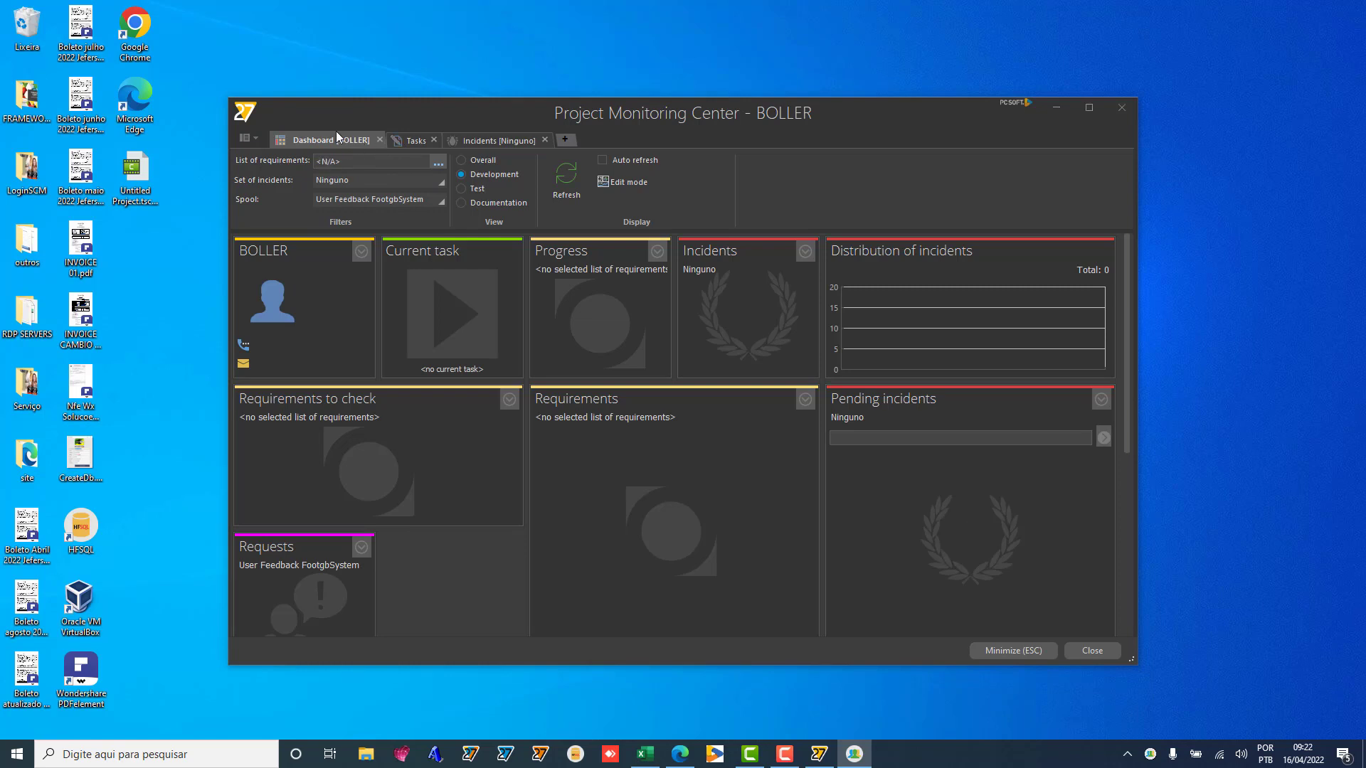
Step: Review the Tasks list, Dashboard and contributor profile, then close Project Monitoring Center
left_click(417, 142)
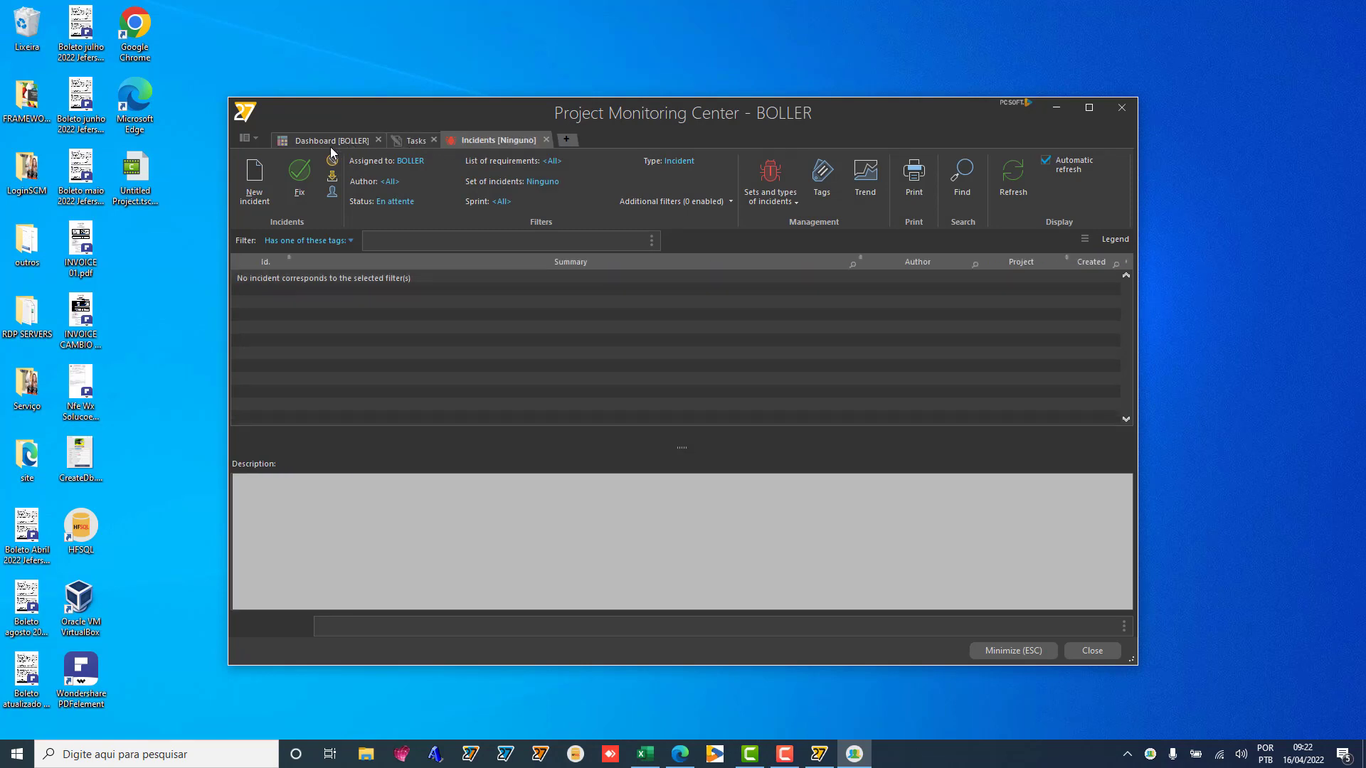
left_click(326, 140)
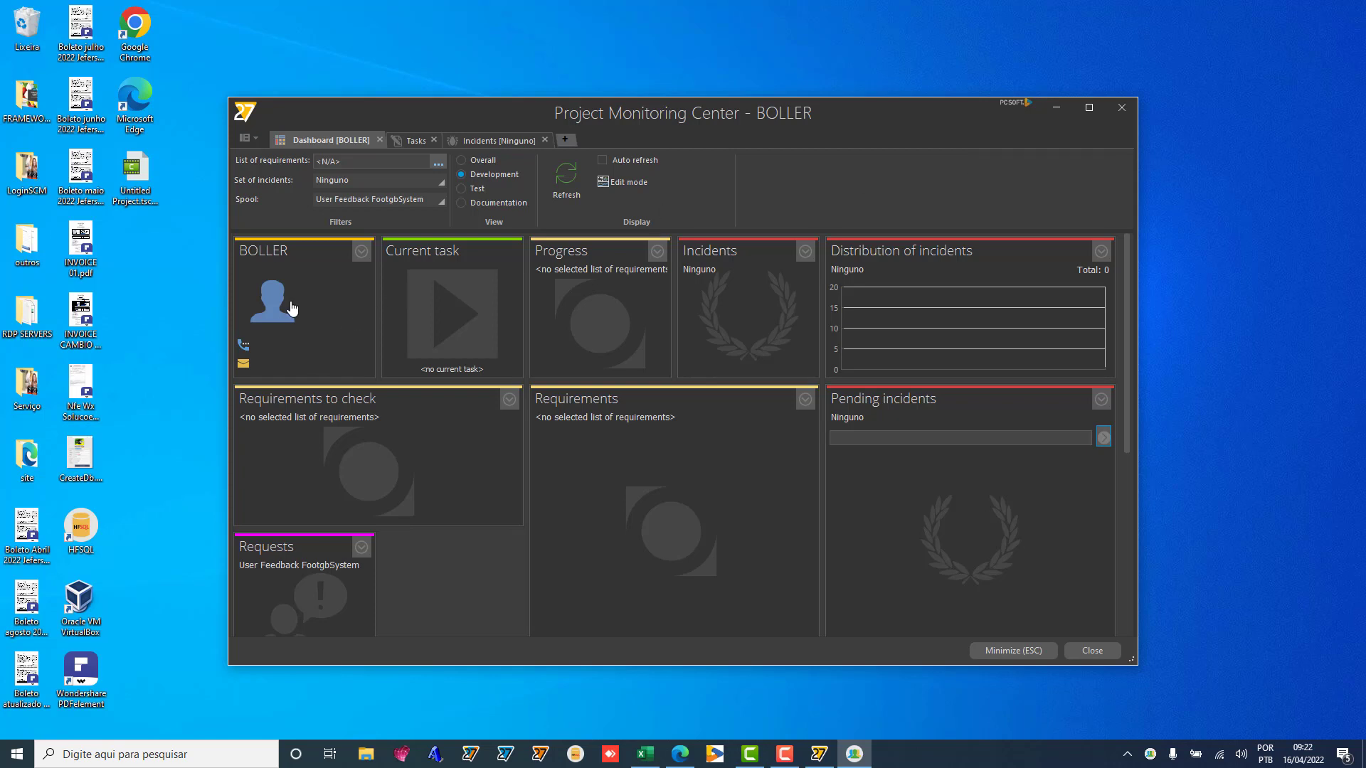
left_click(292, 307)
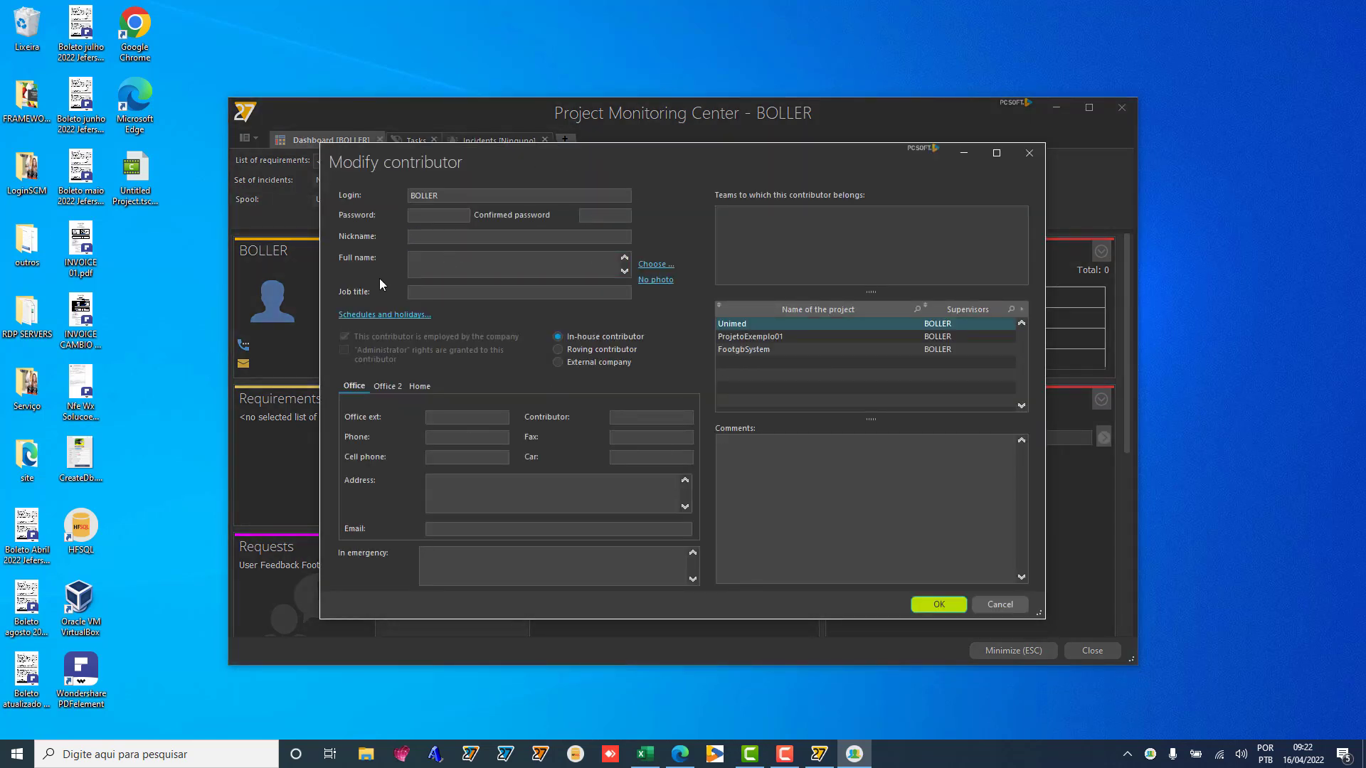
left_click(1027, 158)
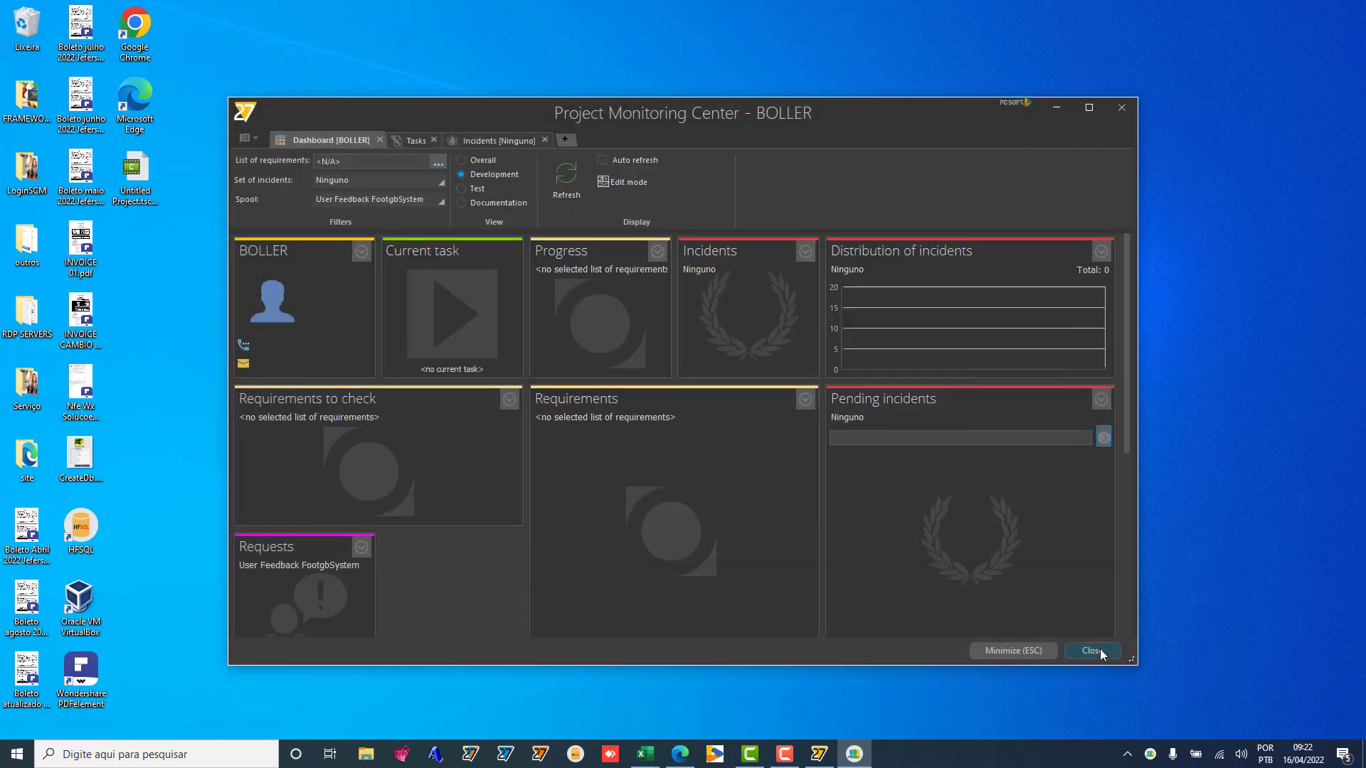
left_click(1093, 651)
Step: Save the modified WD Graphe project files, check them in to the SCM, and exit WINDEV
left_click(822, 756)
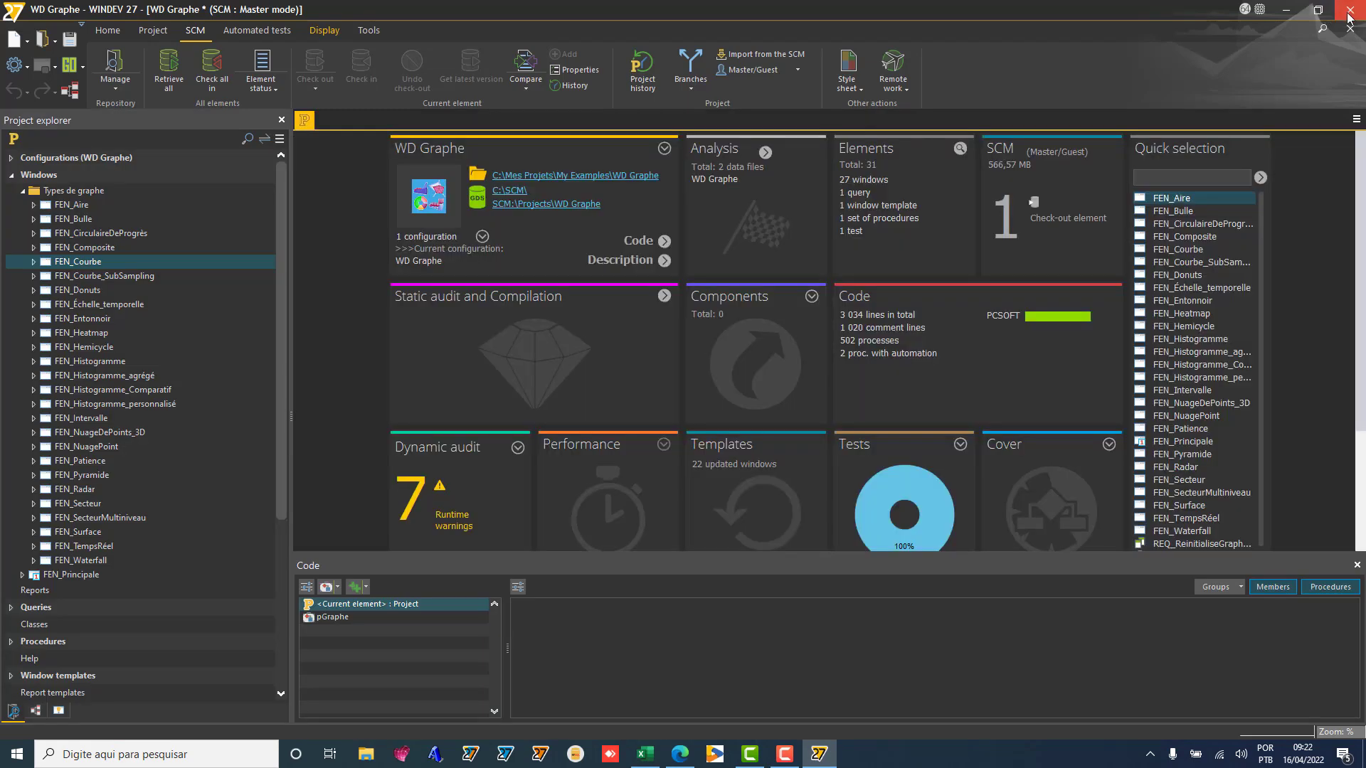
left_click(1350, 9)
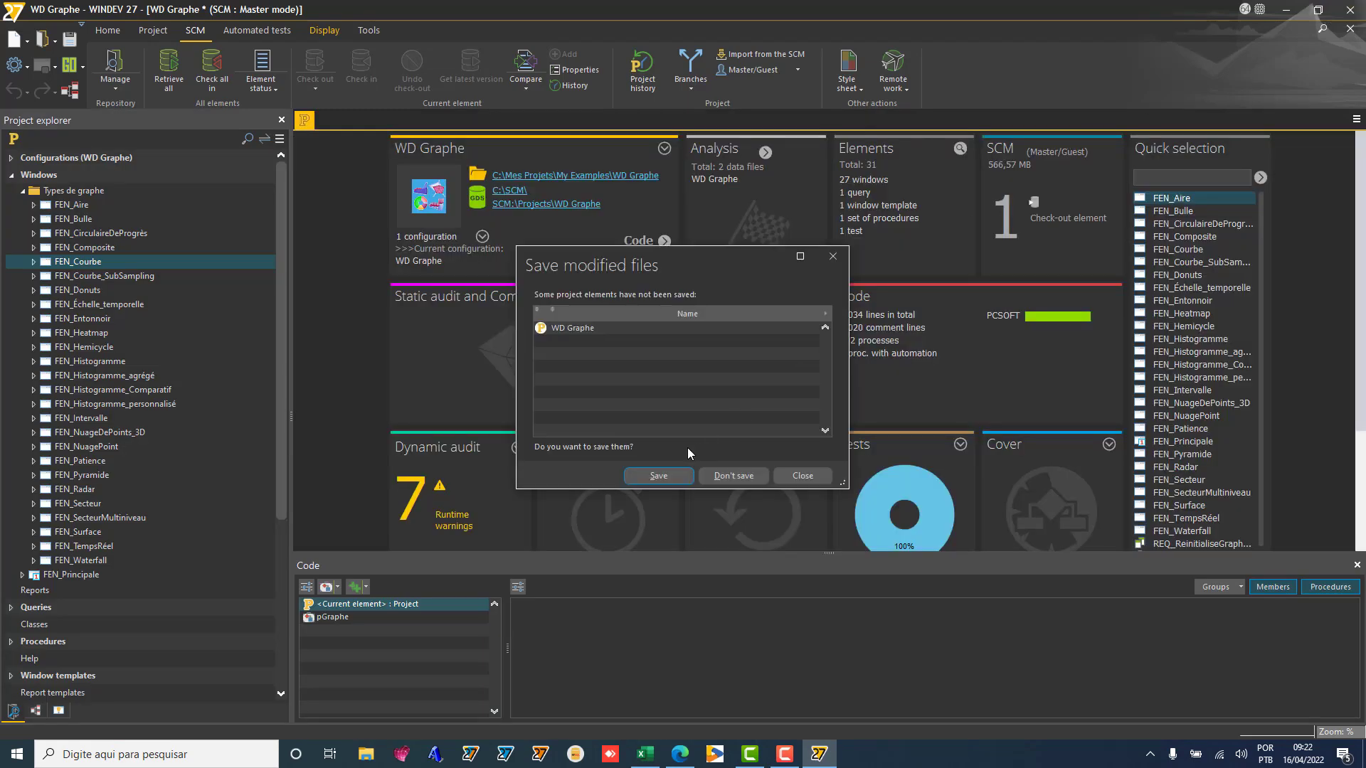
left_click(660, 475)
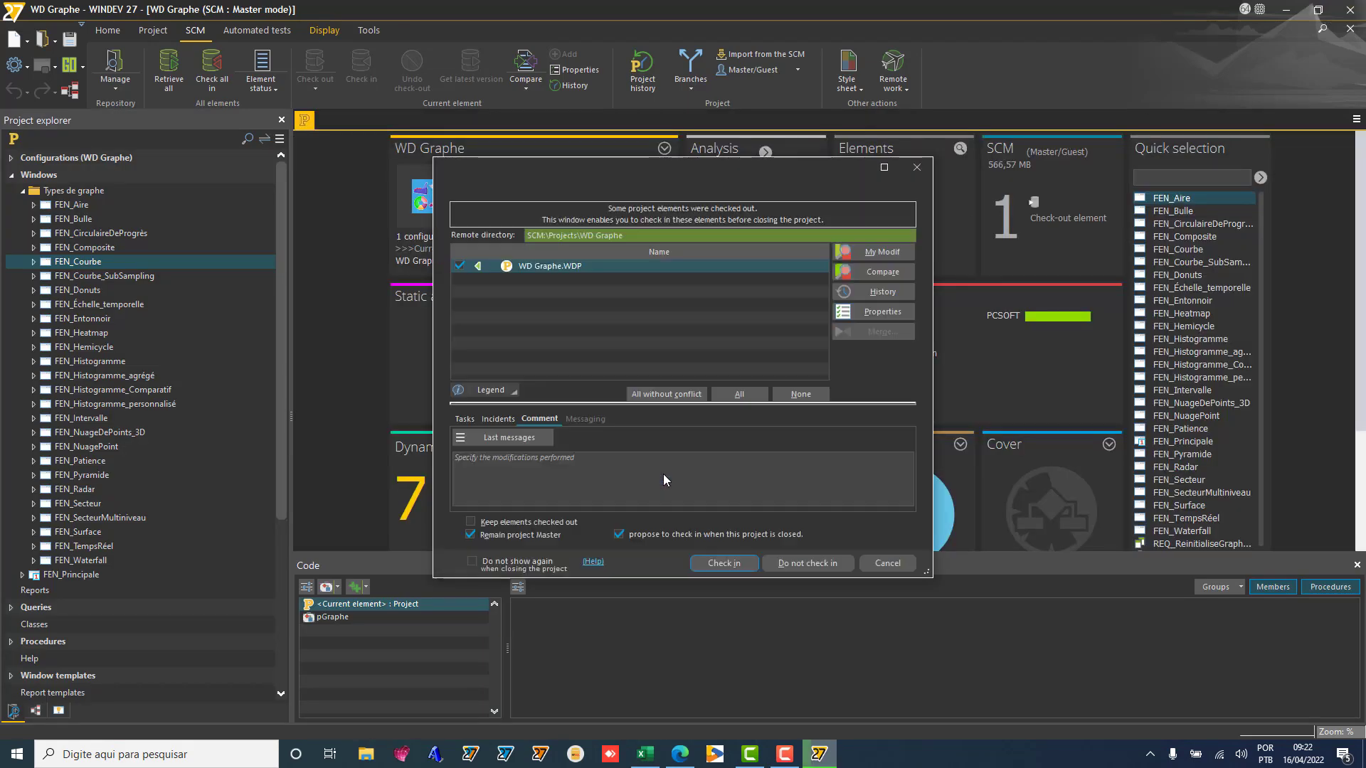
left_click(723, 562)
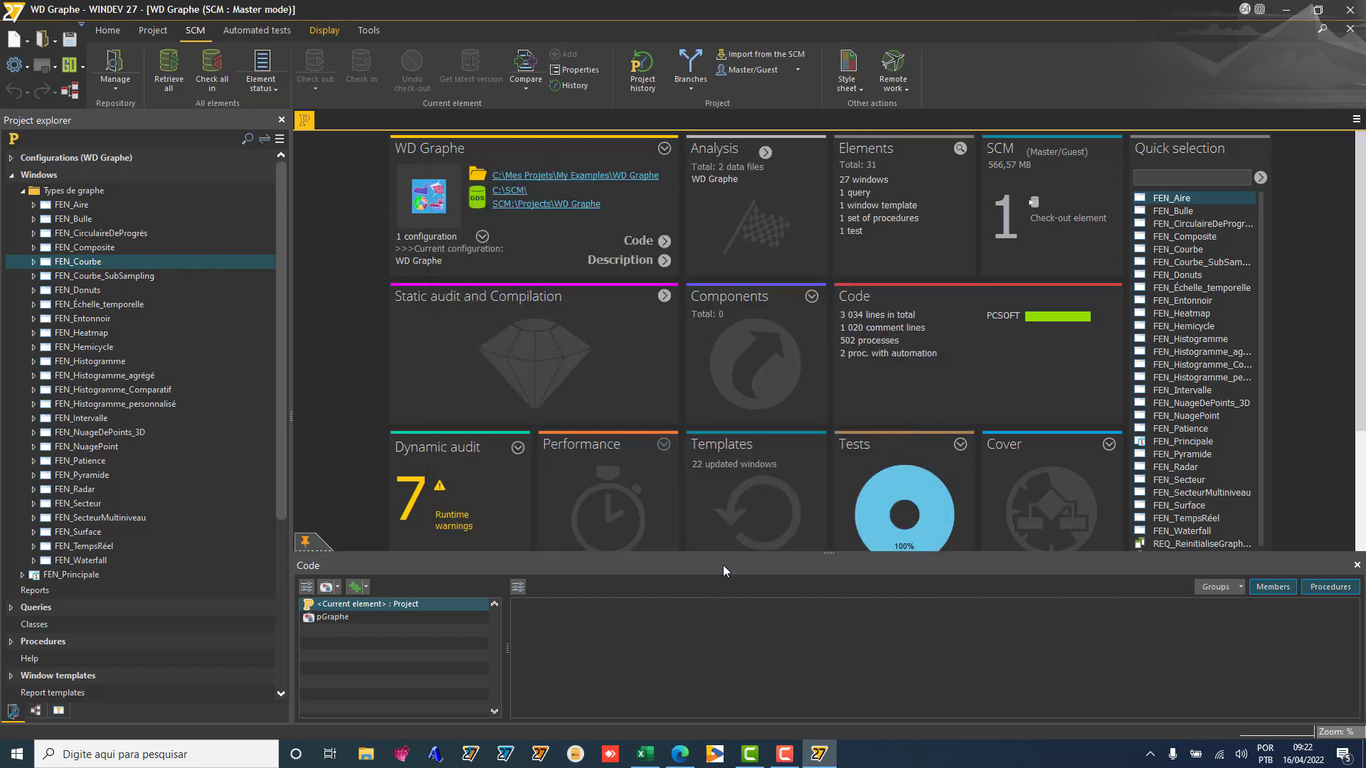
key("alt+F4")
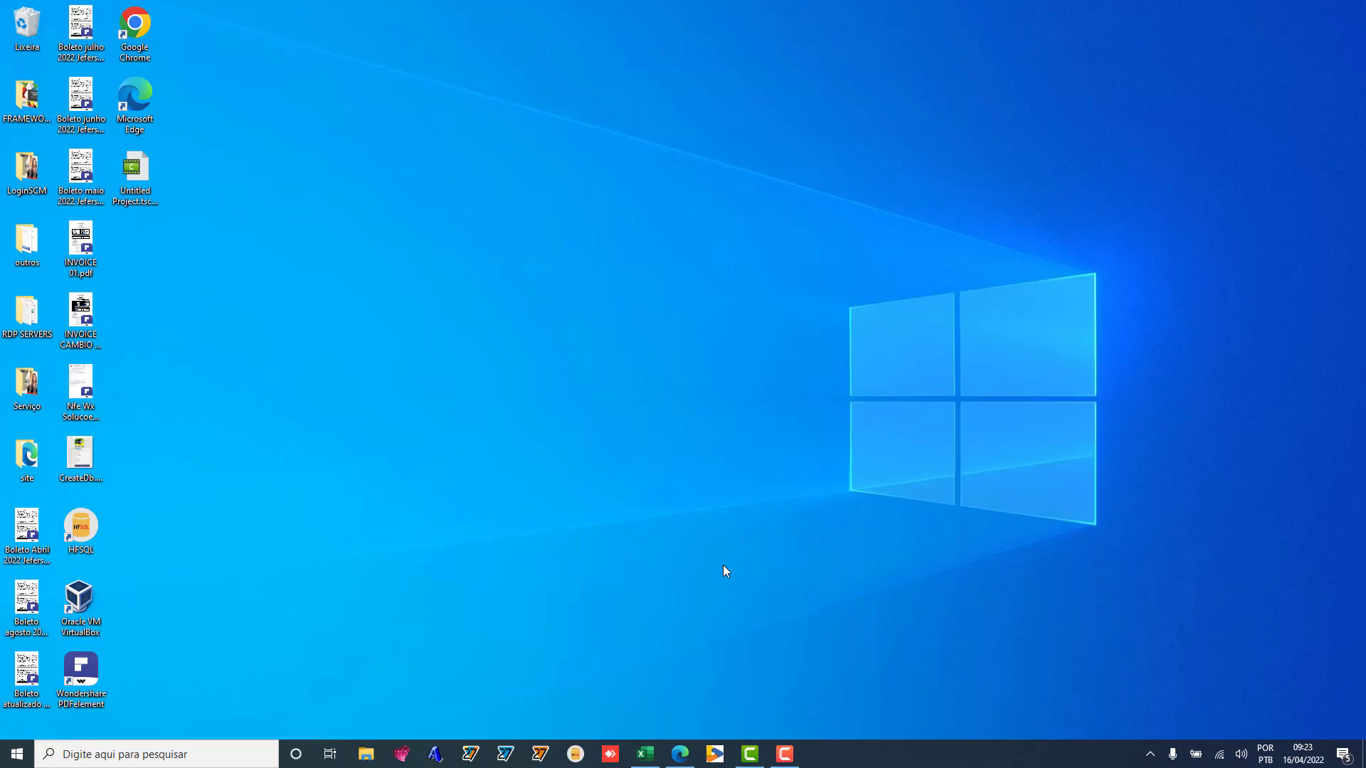
Step: Relaunch WINDEV and try signing in and creating a new account, both rejected
left_click(469, 756)
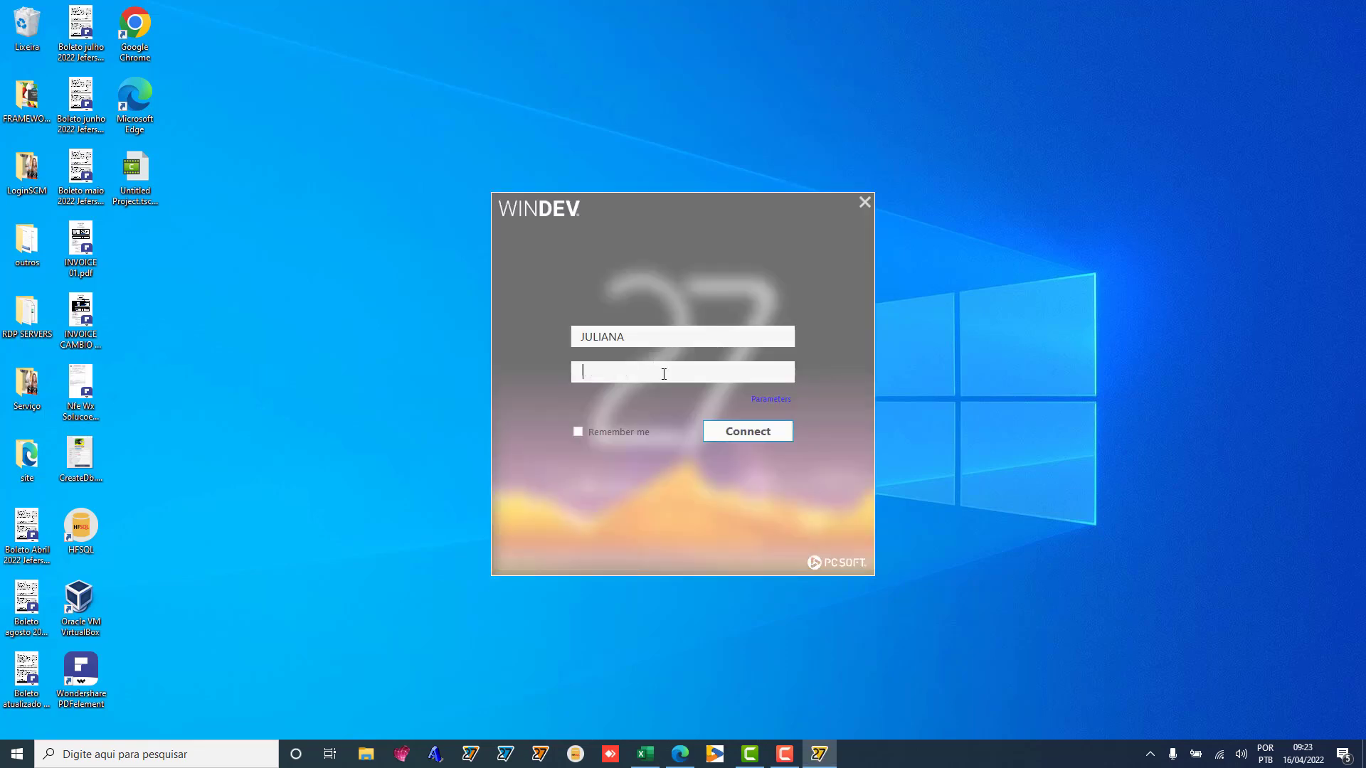
type("••••••")
left_click(739, 432)
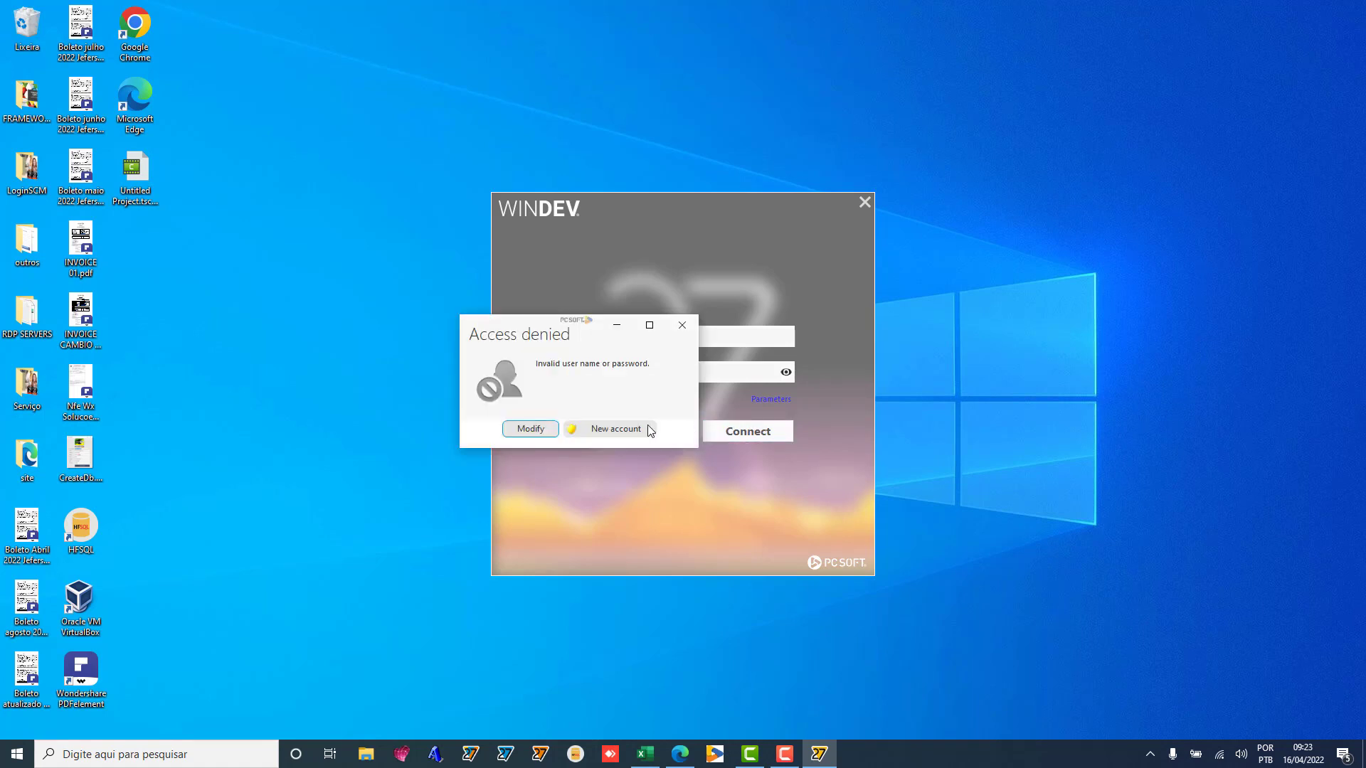
left_click(604, 429)
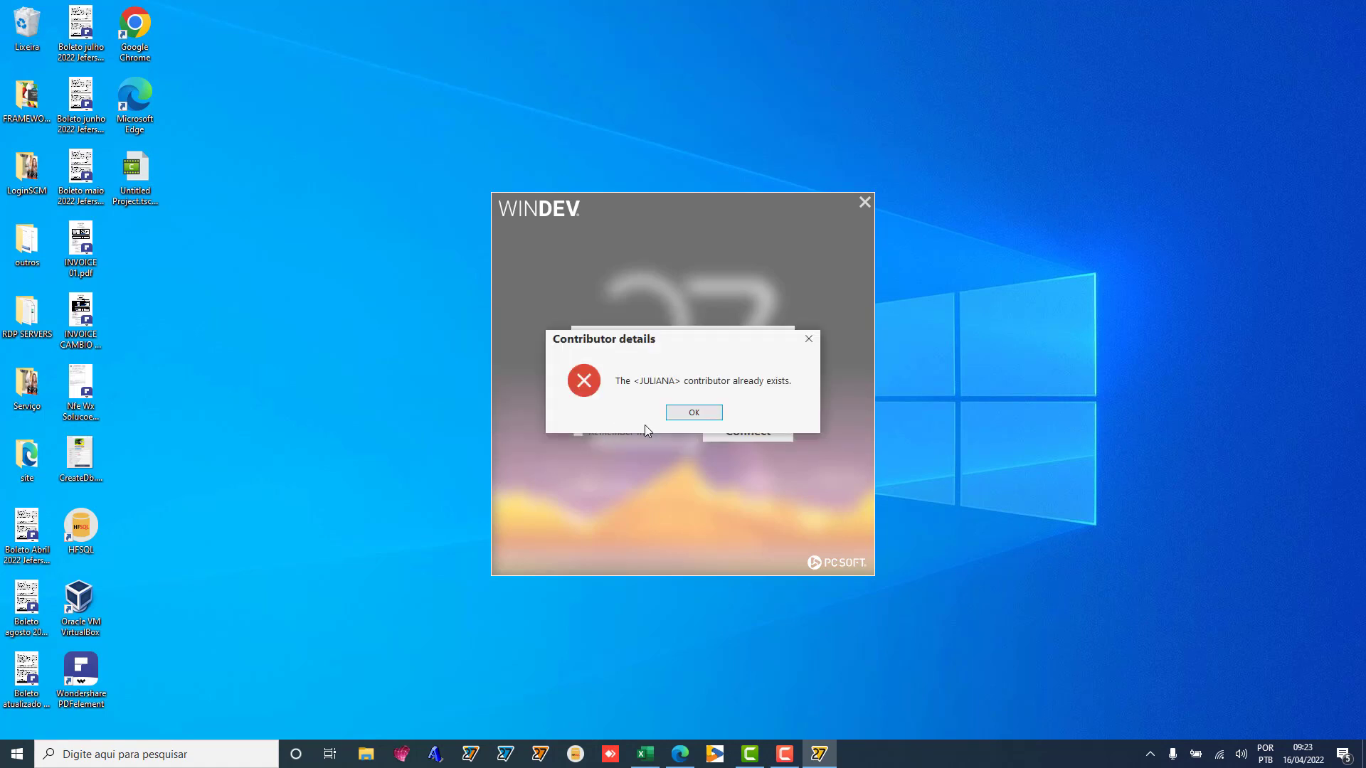
left_click(690, 416)
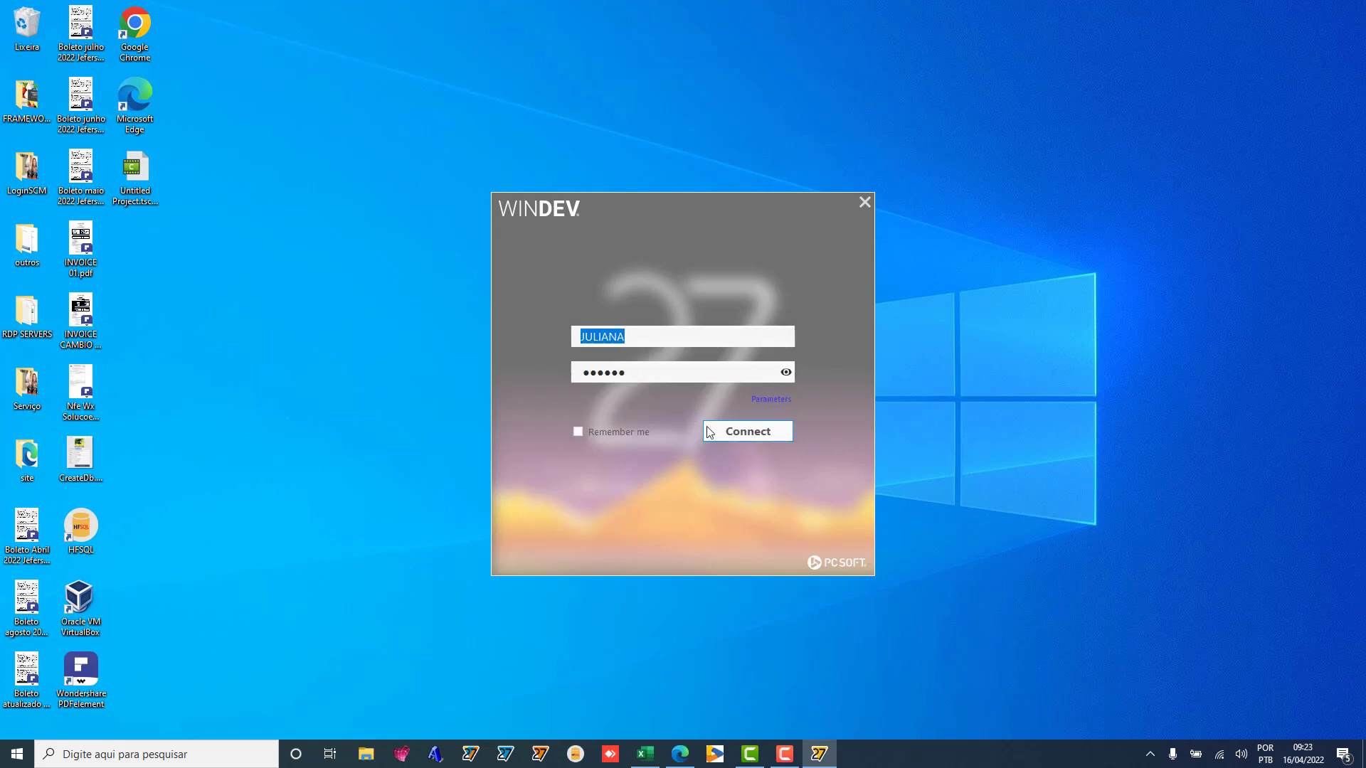
Step: Retry the sign-in with the re-selected password, then open the Control Center connection parameters
left_click(738, 432)
left_click(528, 430)
left_click(646, 370)
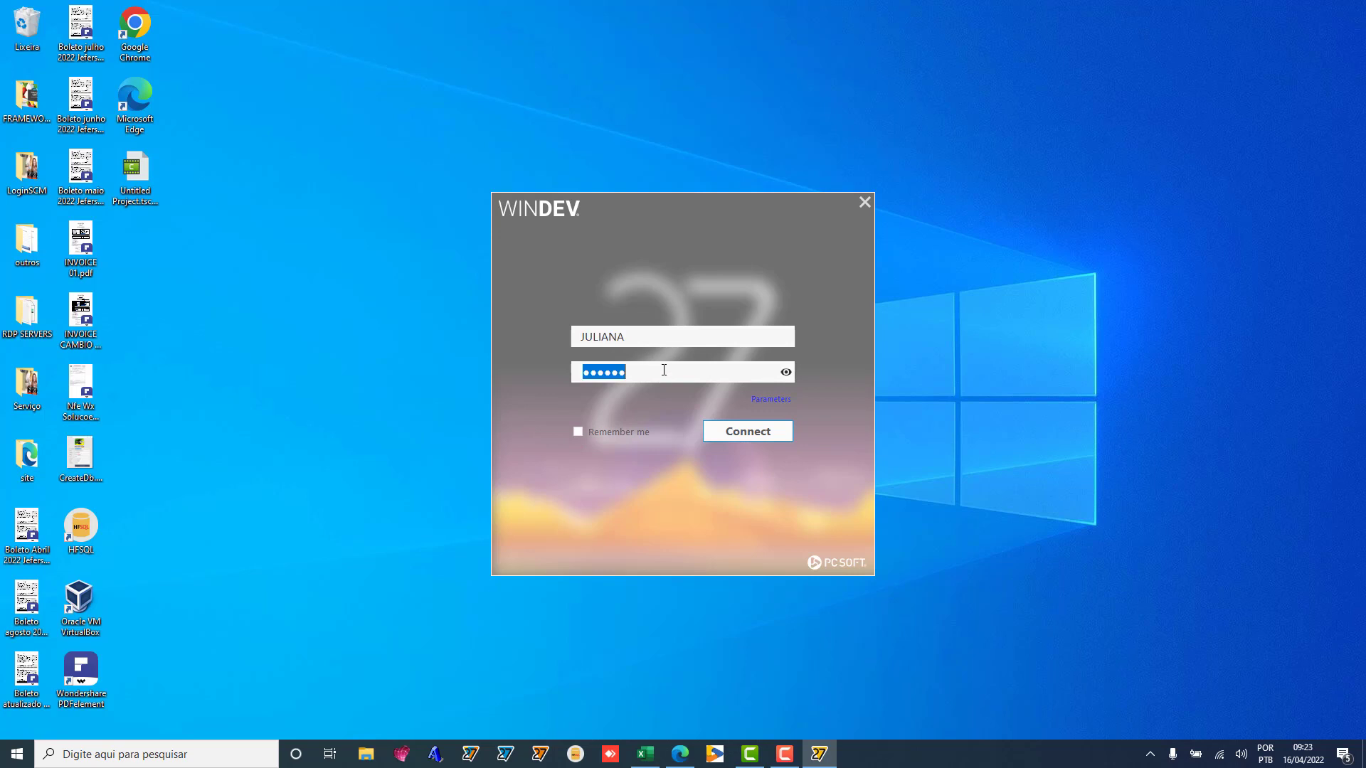
left_click(733, 434)
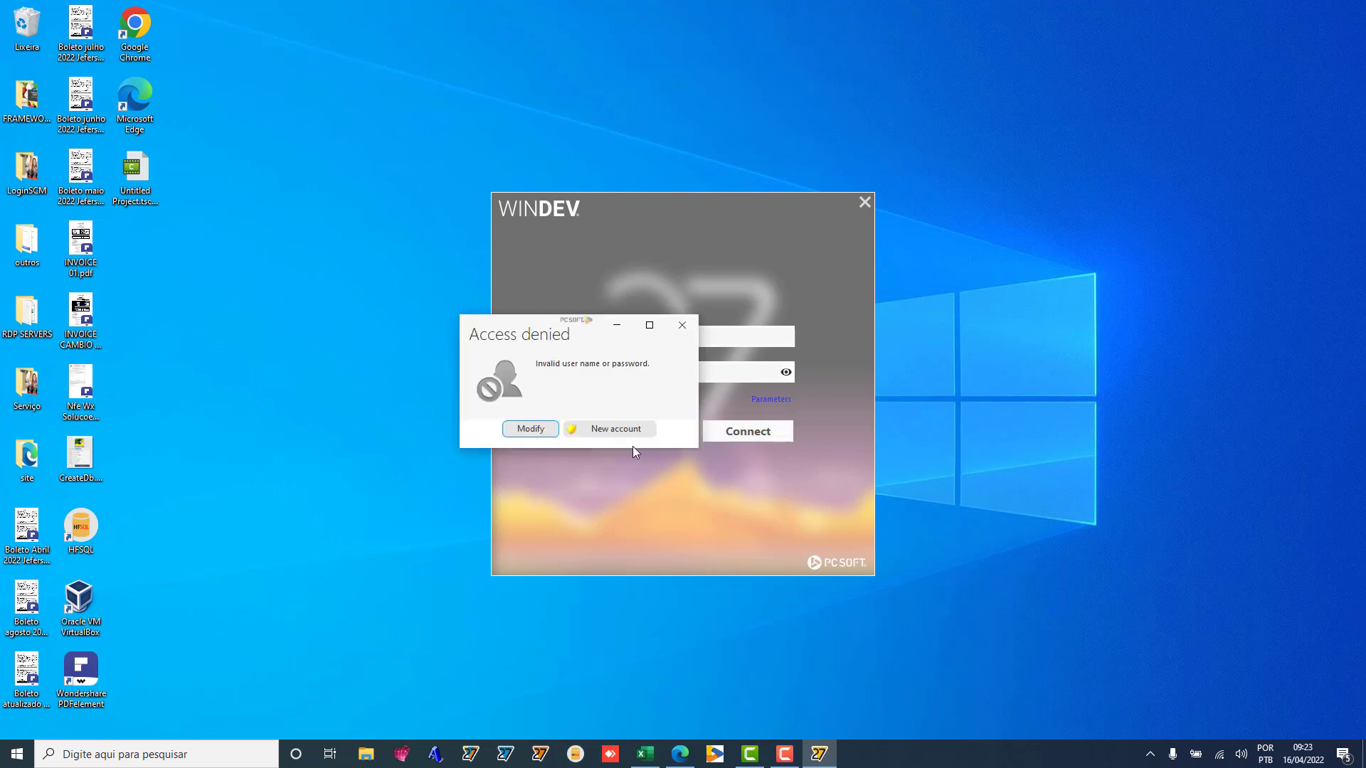
left_click(530, 431)
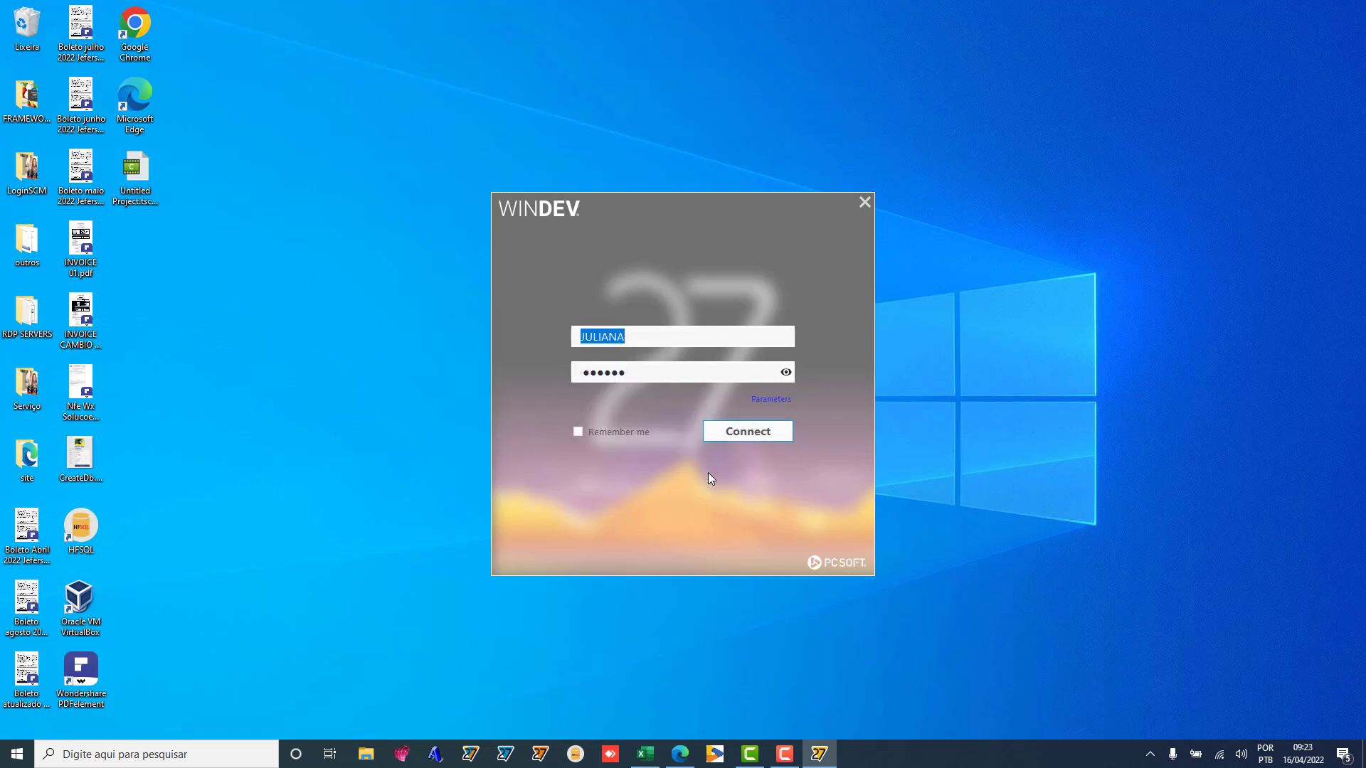
left_click(771, 401)
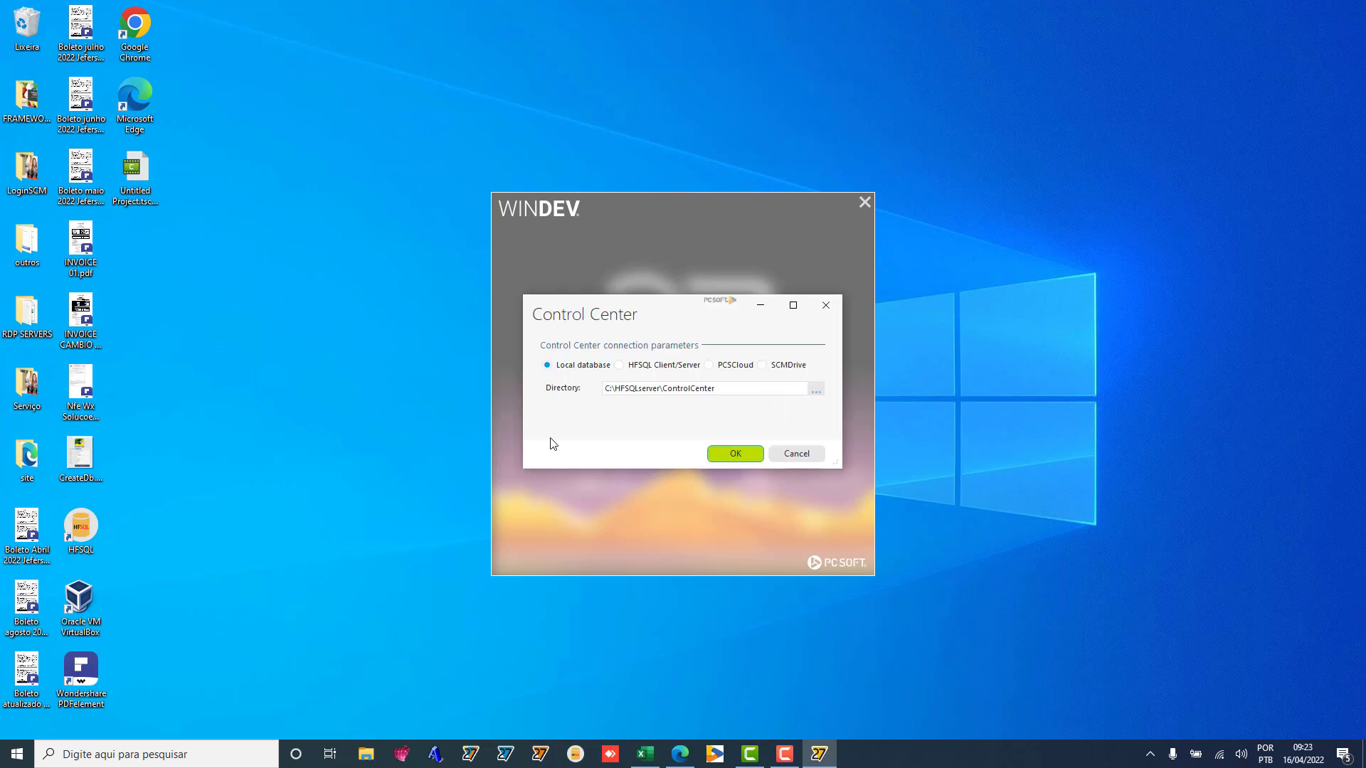
Step: Change the Control Center directory to C:\HFSQLserver\CC and accept the unrecognised directory
left_click(729, 387)
double_click(728, 388)
left_click(734, 389)
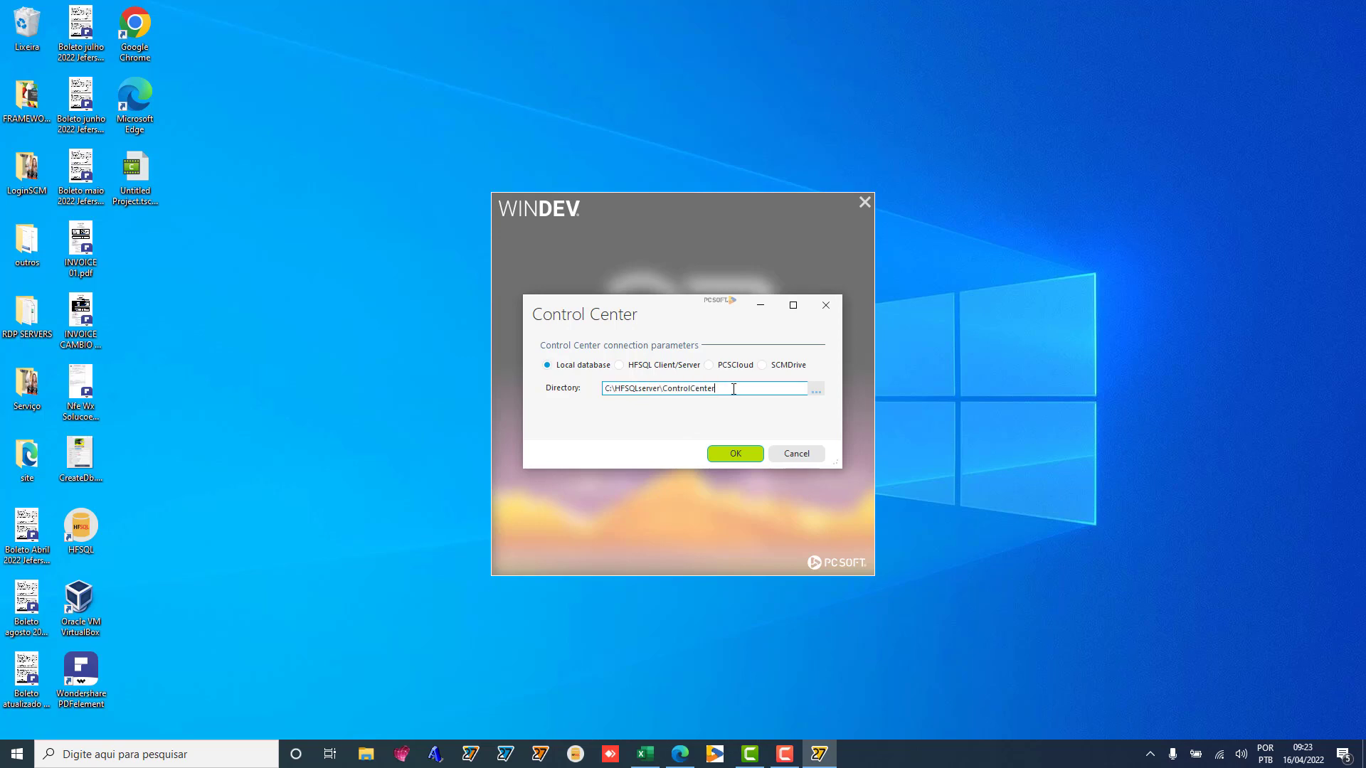
left_click_drag(734, 389, 667, 389)
type("C")
left_click(737, 456)
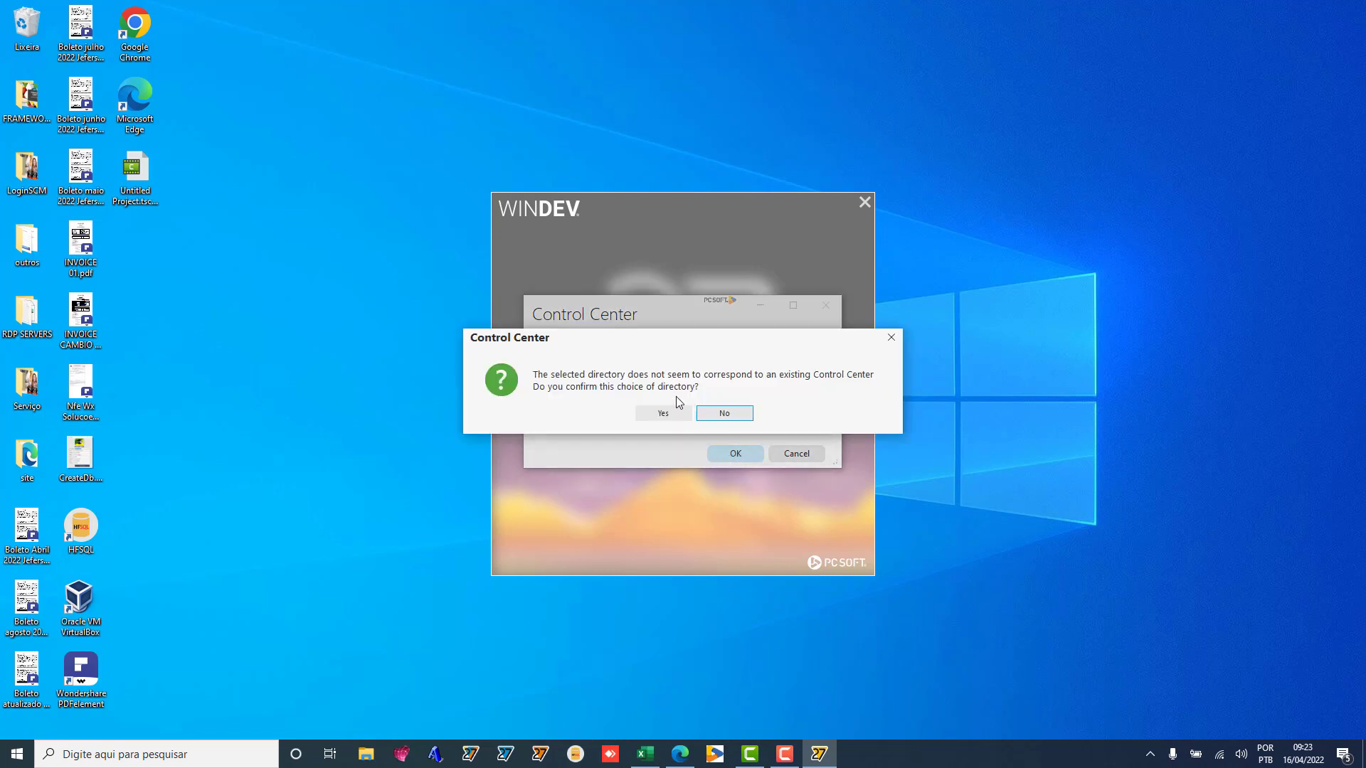
left_click(665, 413)
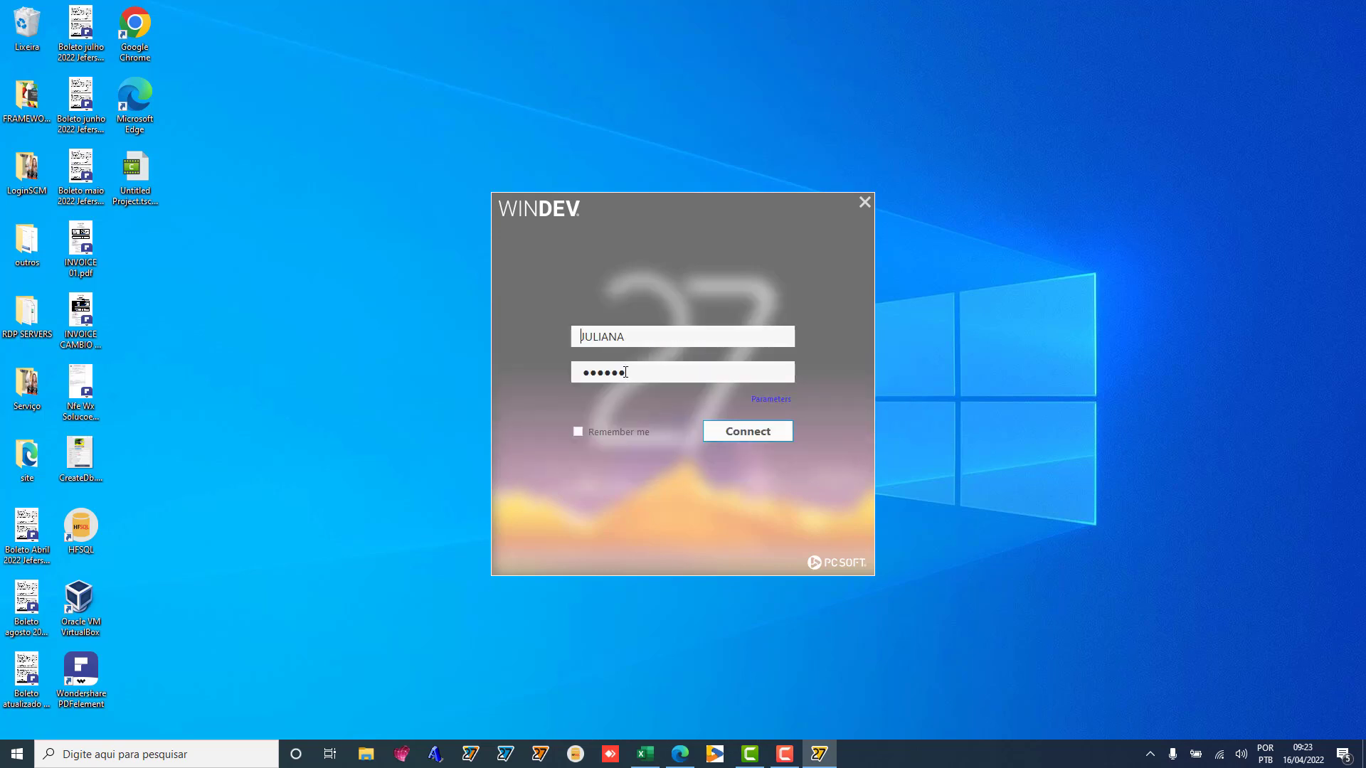
Step: Re-enter the contributor's password and sign in to WINDEV
key("Tab")
type("•••")
left_click(738, 433)
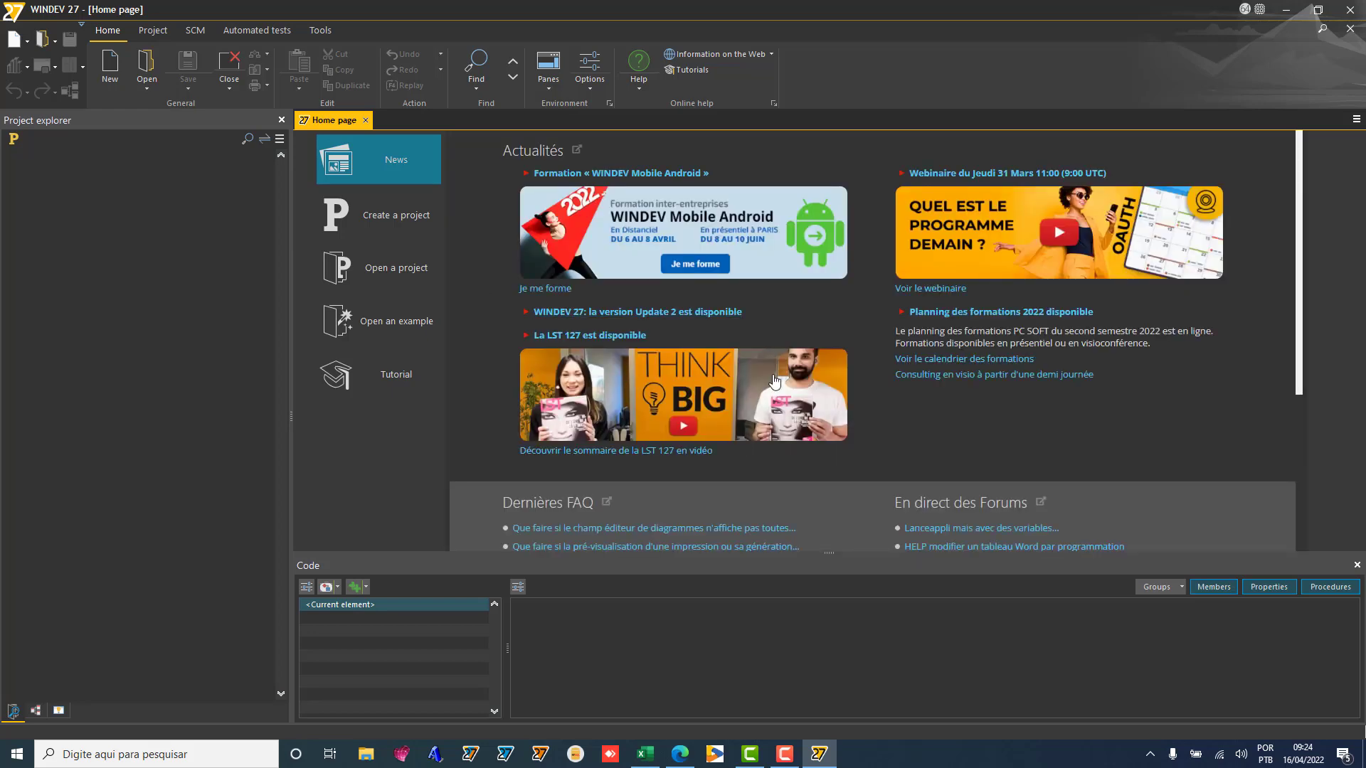
Step: Show the list of projects to open from the WINDEV Home page
left_click(403, 267)
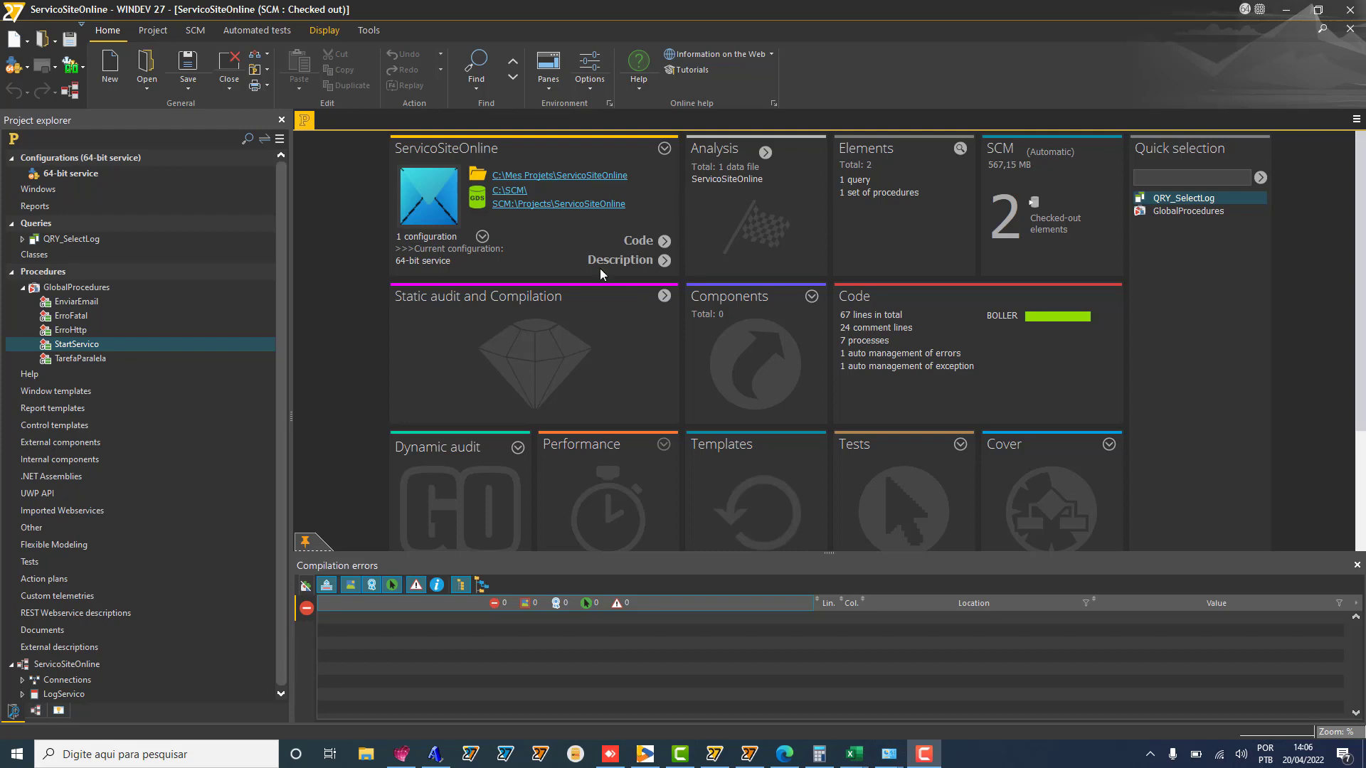
Step: Show the SCM ribbon commands and launch HFSQL Control Center from the taskbar
left_click(190, 33)
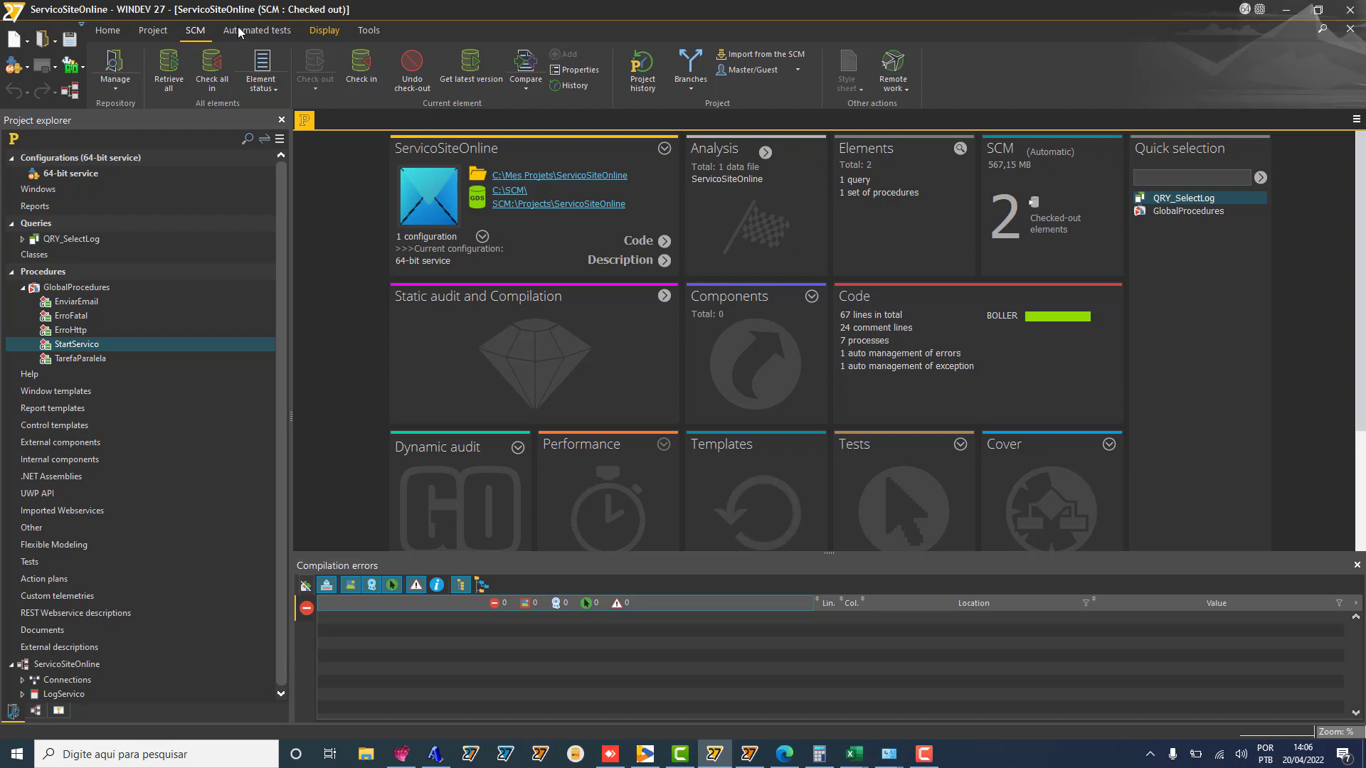
left_click(585, 763)
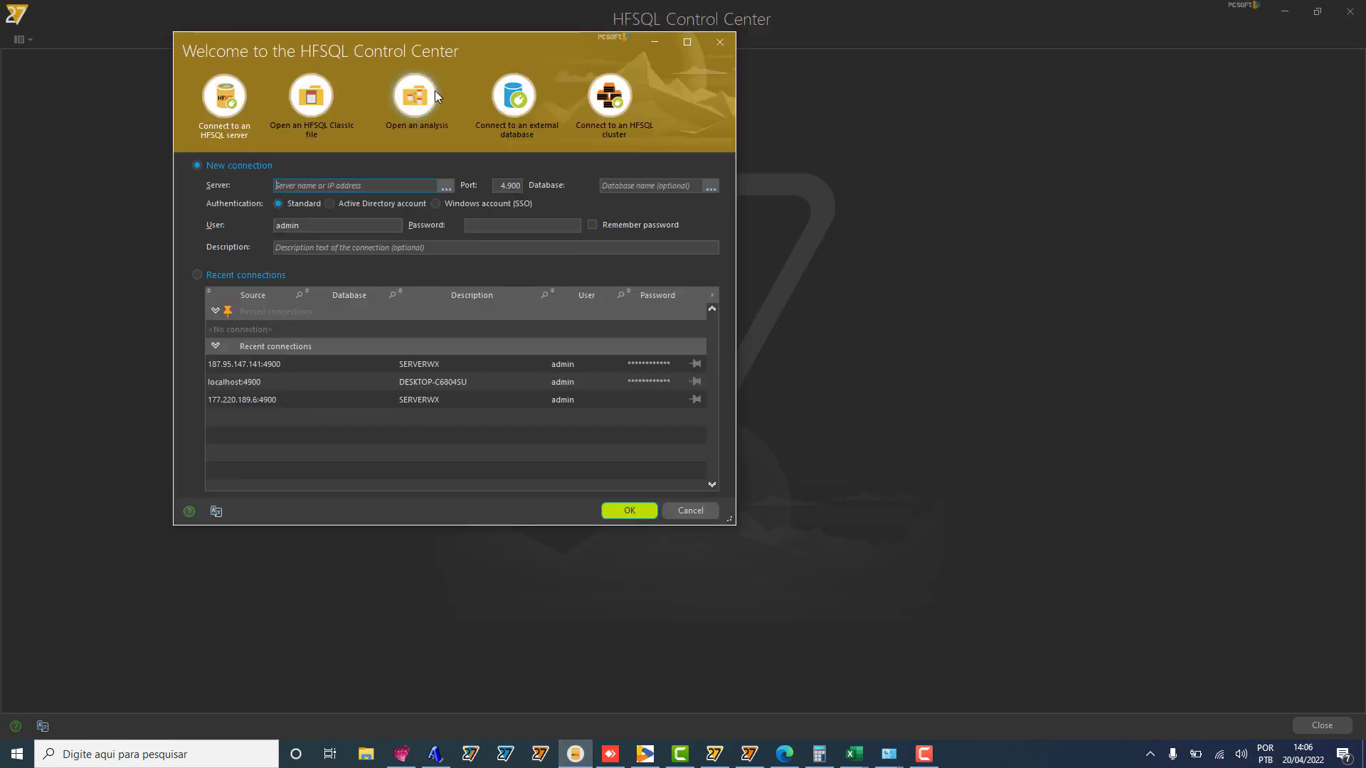
Step: Connect to the localhost:4900 server and open the SCM database in its own tab
left_click(338, 383)
double_click(339, 382)
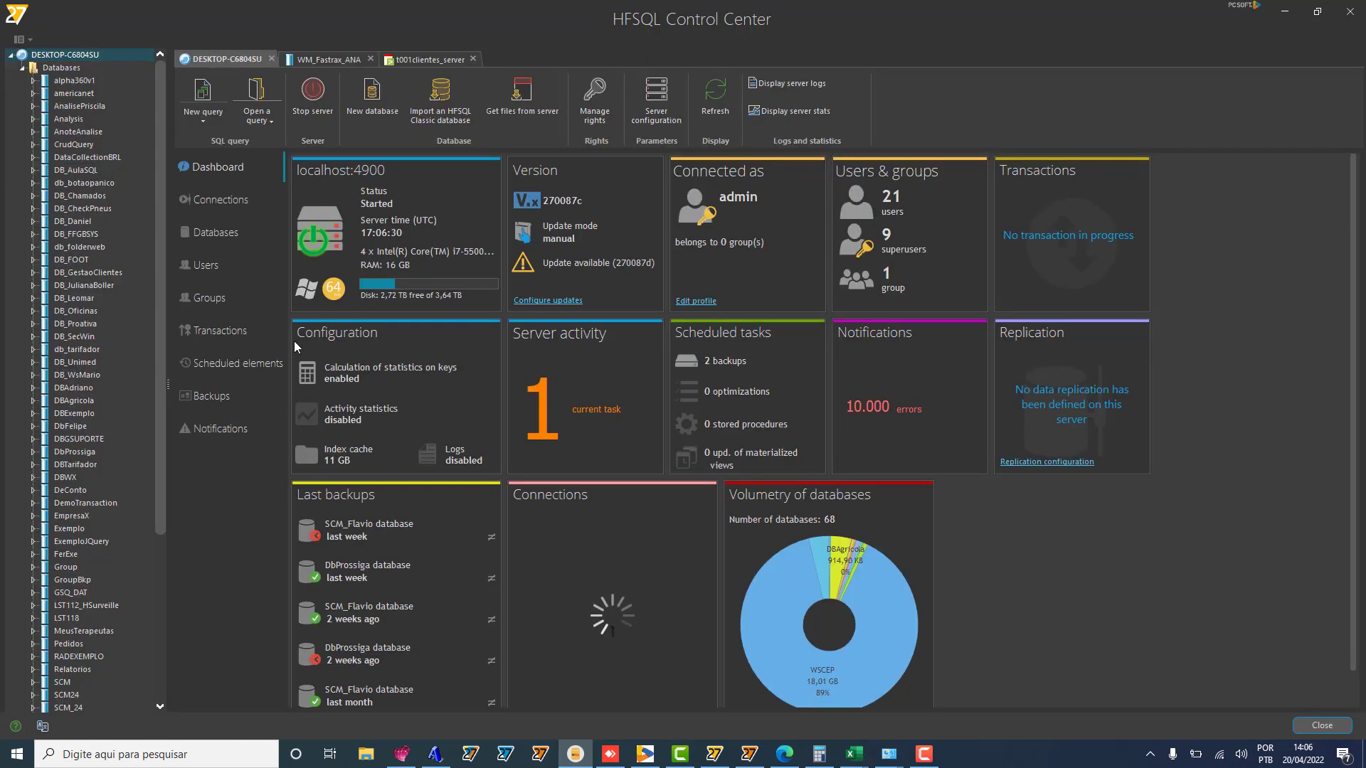
left_click(151, 622)
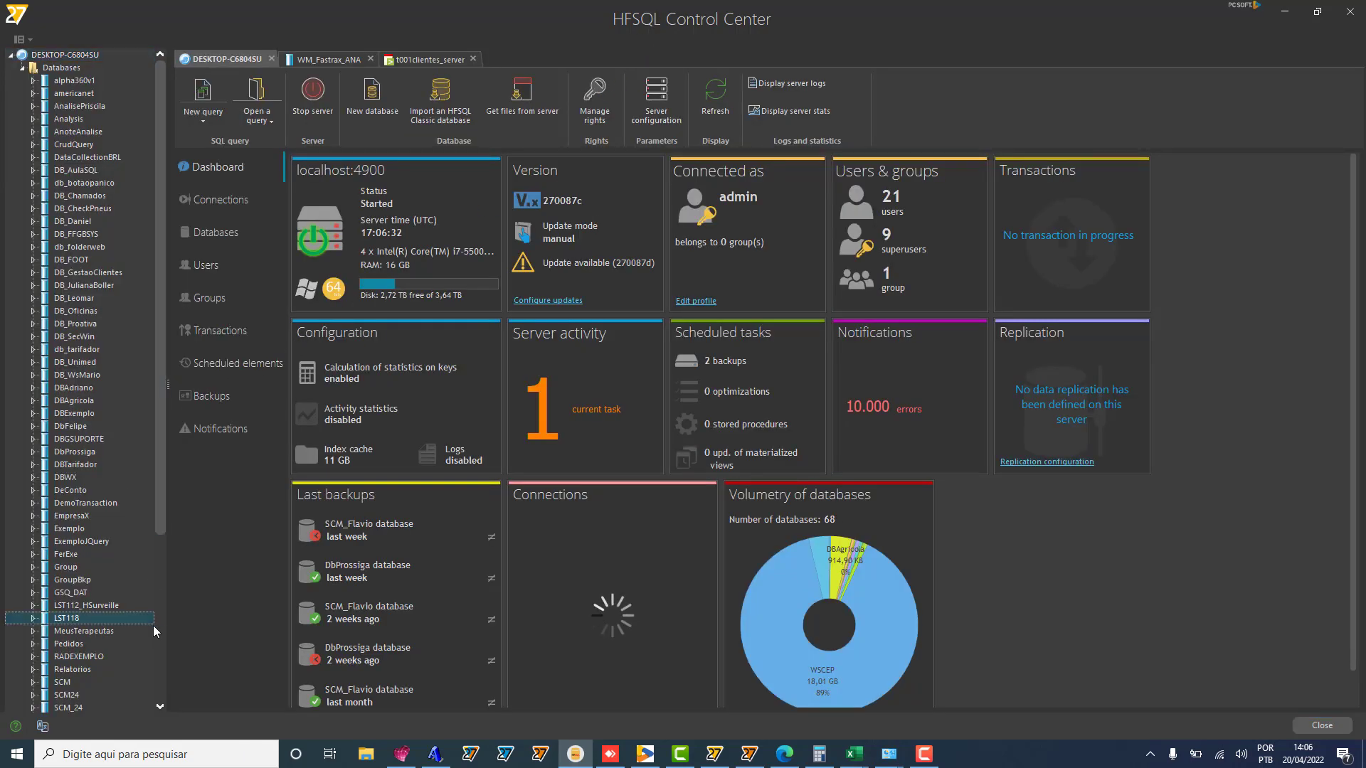
scroll(160, 633, "down", 6)
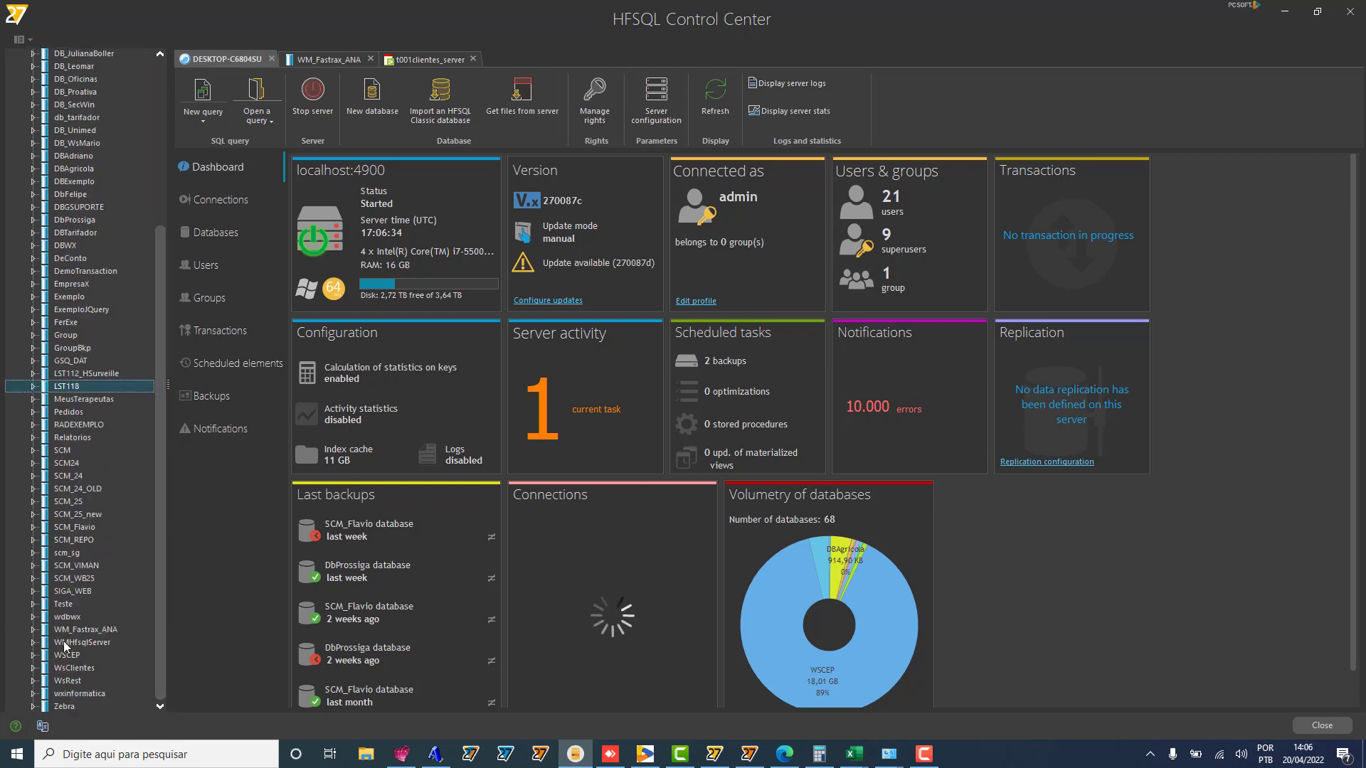
left_click(64, 451)
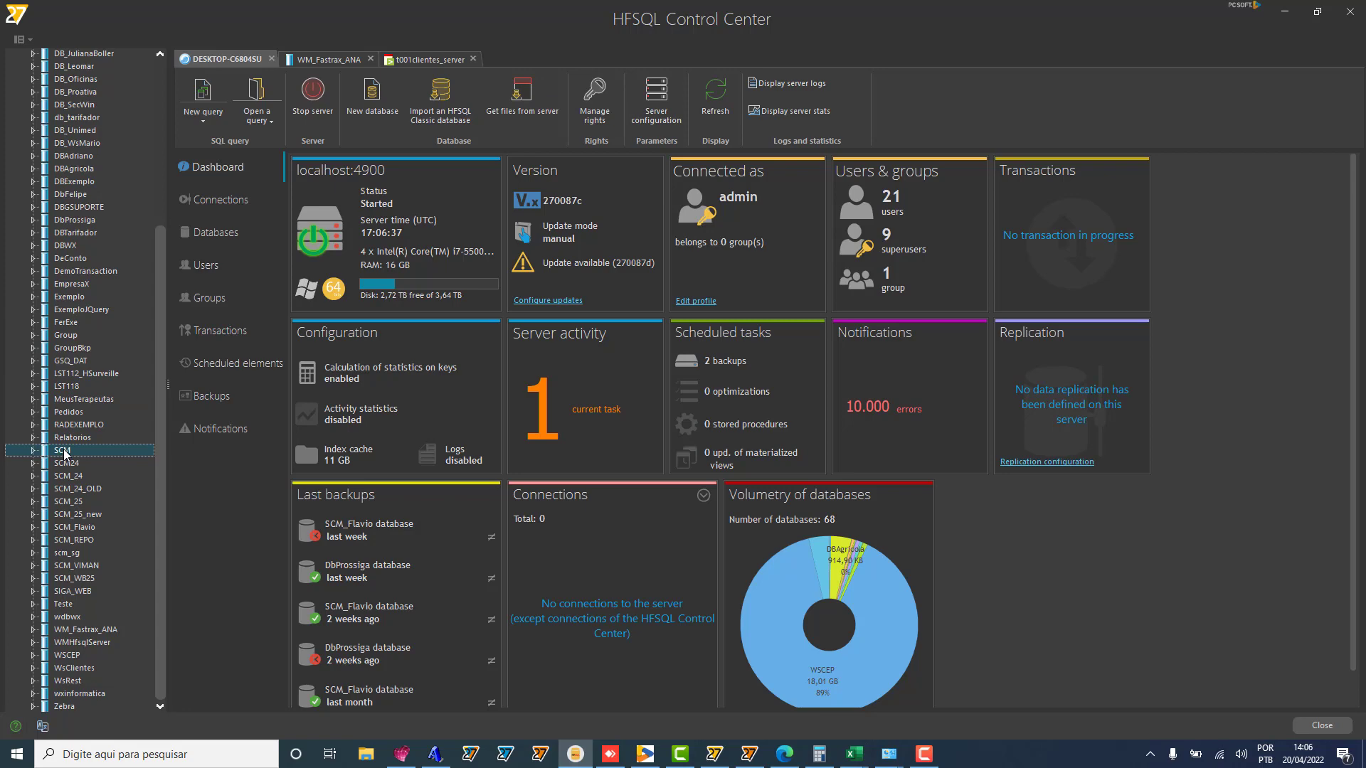
double_click(63, 451)
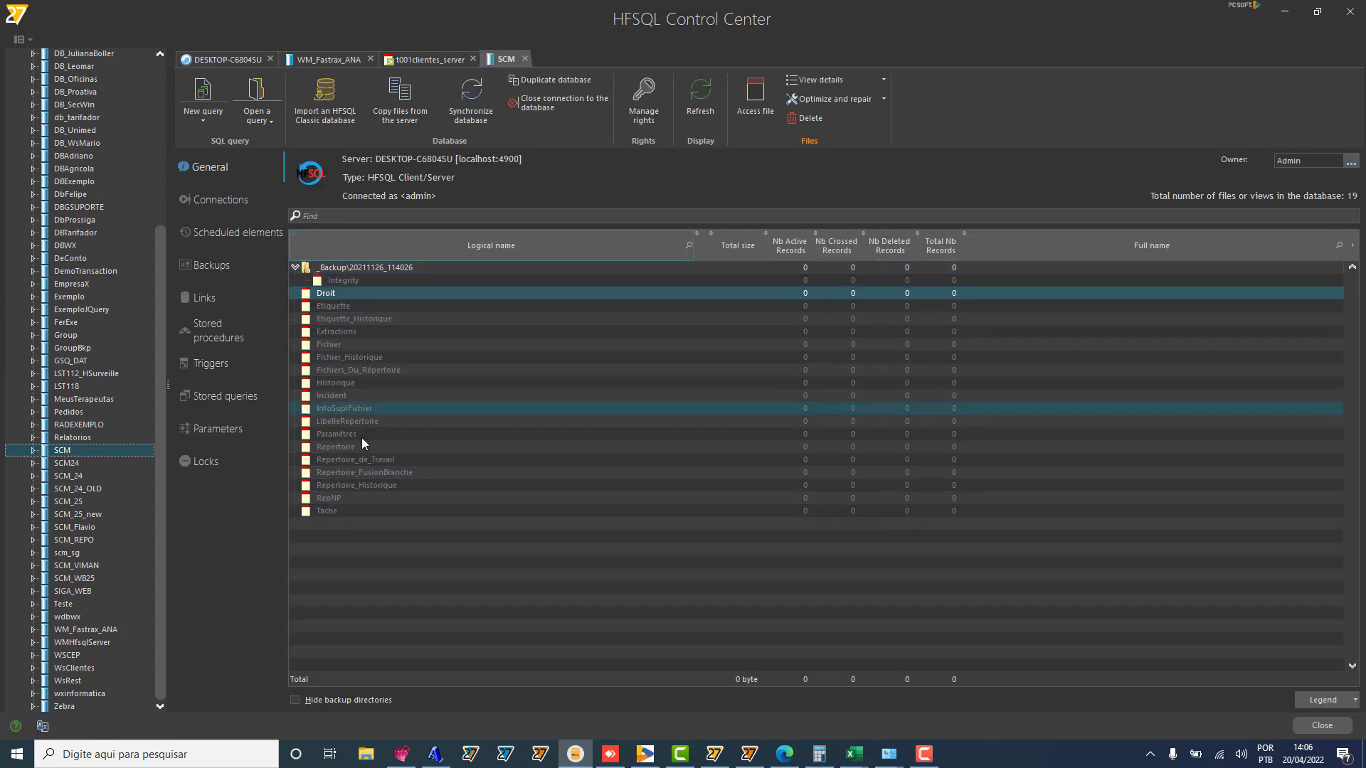
Step: Save Admin's effective SCM rights as a configuration, restore it onto the user, and apply
left_click(642, 121)
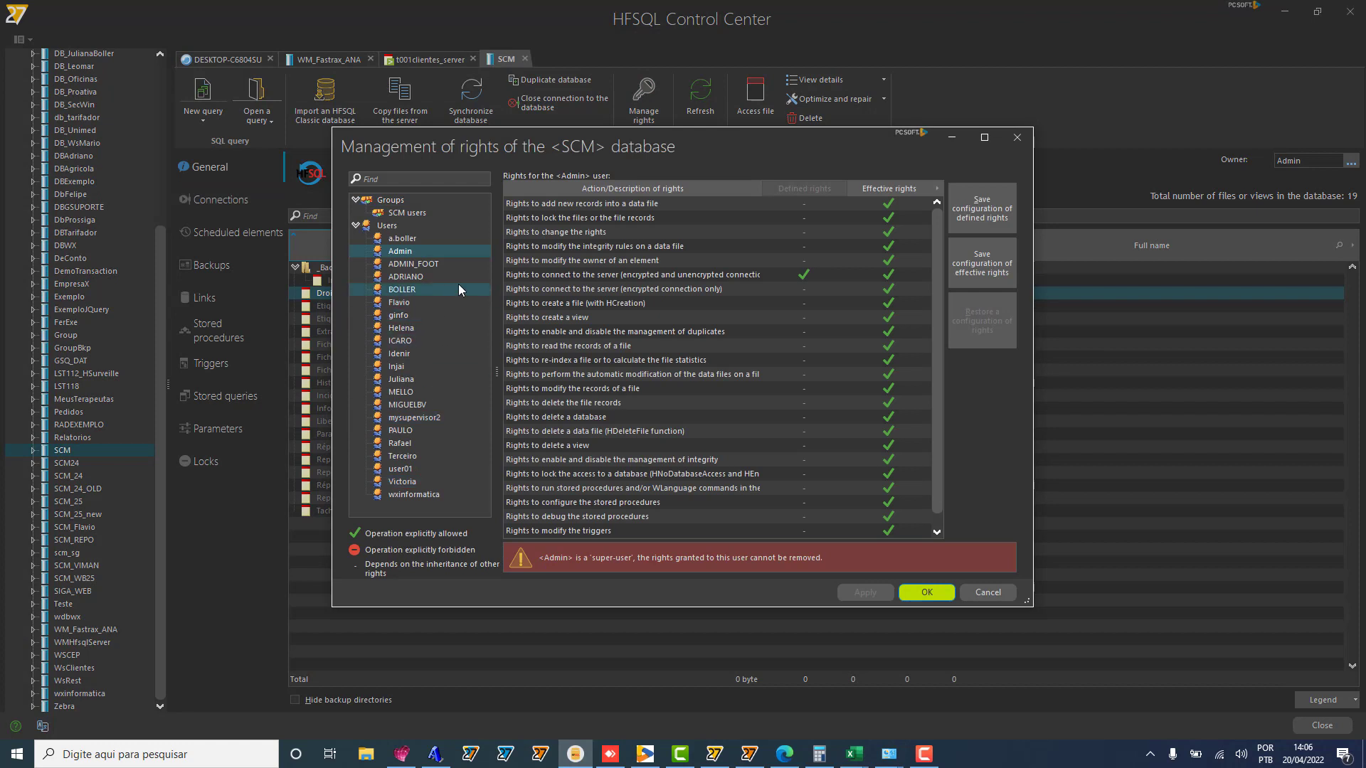
left_click(426, 378)
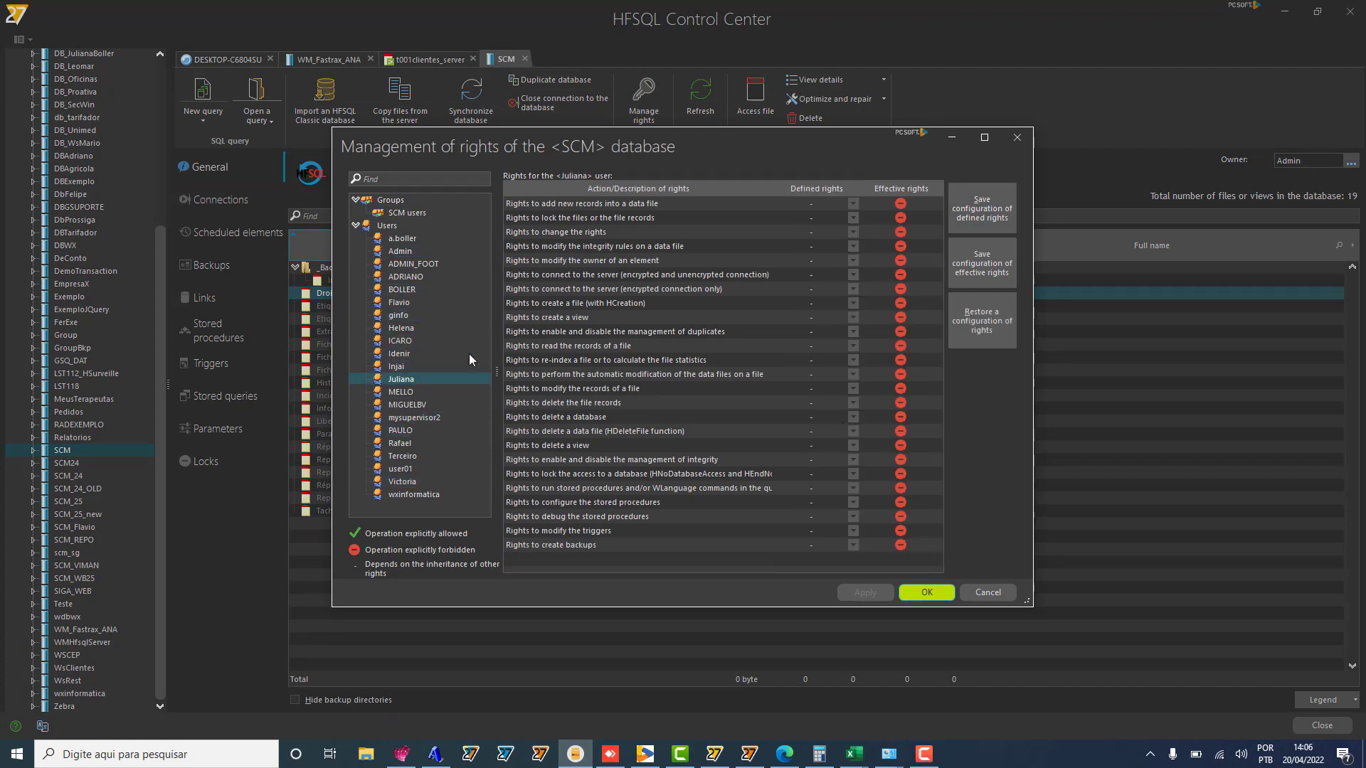
left_click(402, 253)
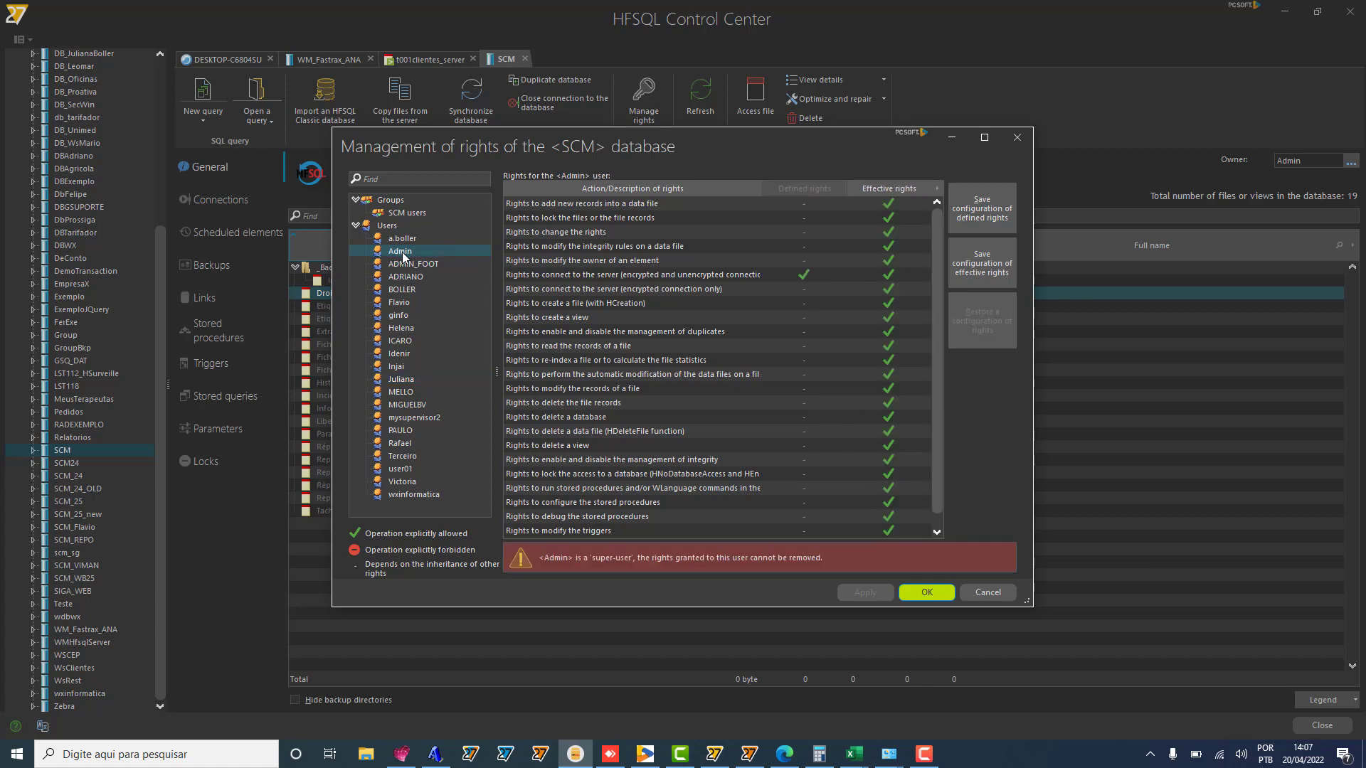
left_click(995, 261)
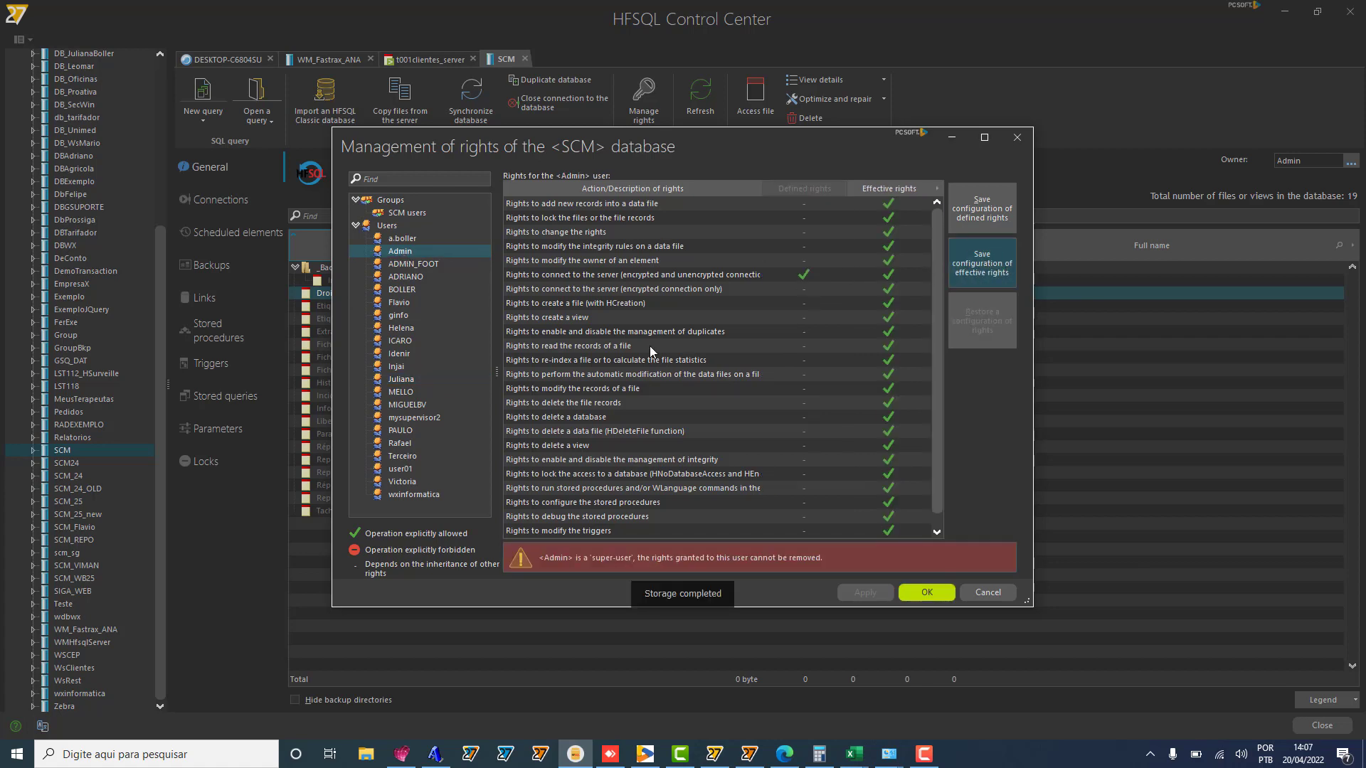
left_click(412, 381)
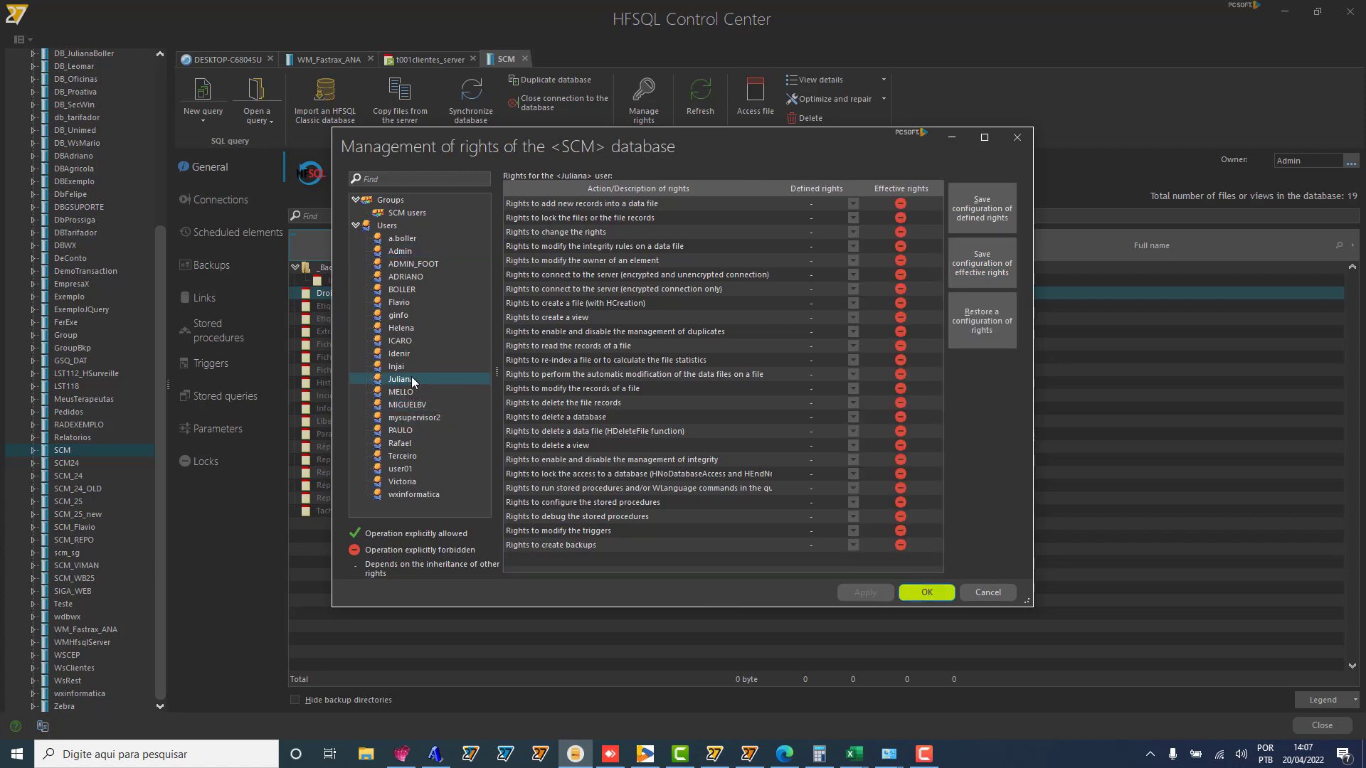
left_click(975, 340)
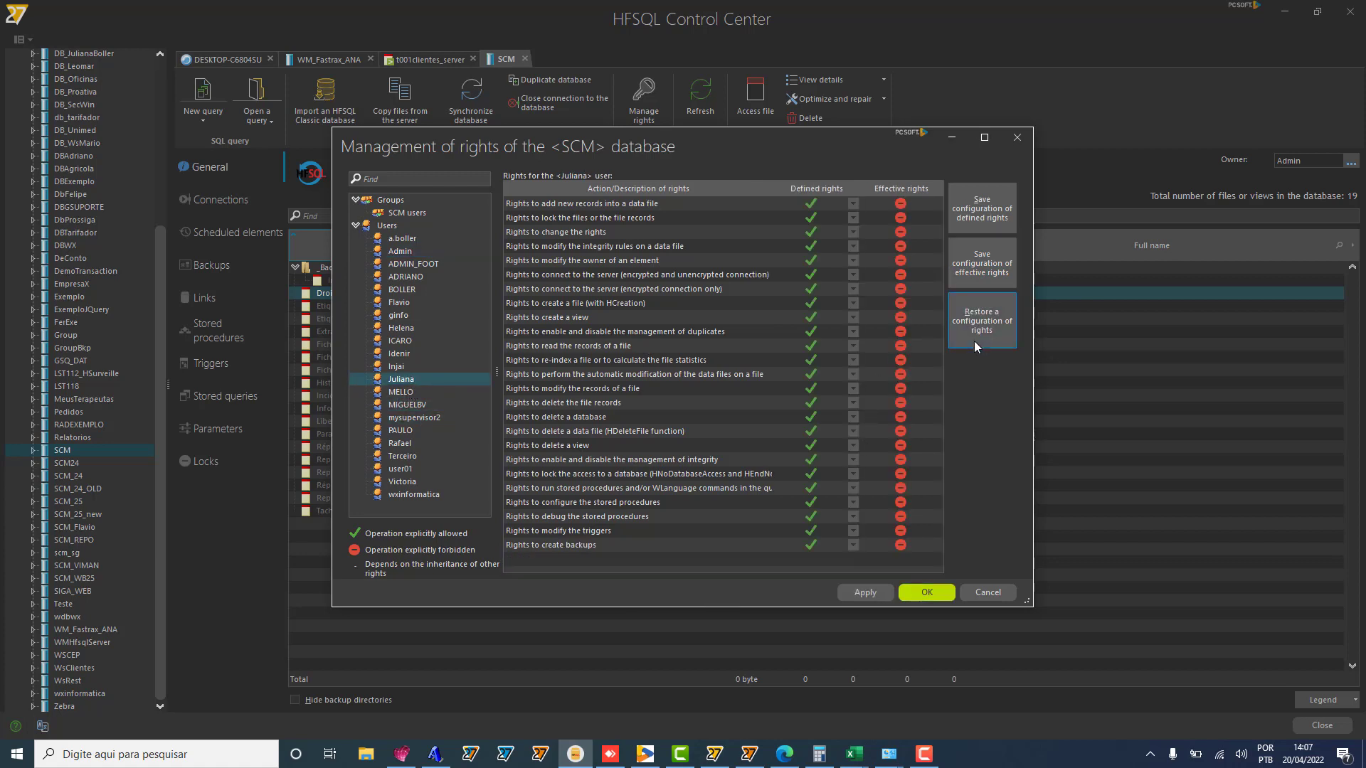
left_click(868, 593)
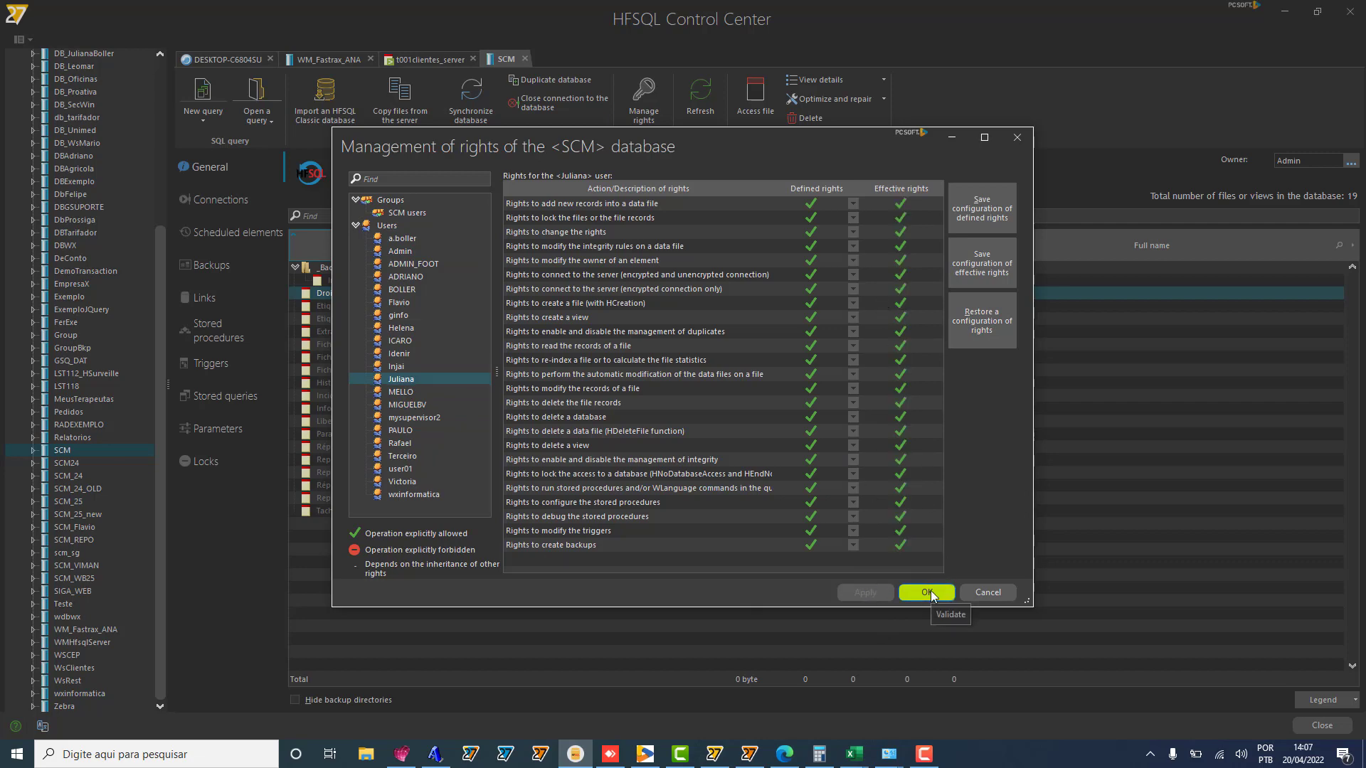
left_click(927, 592)
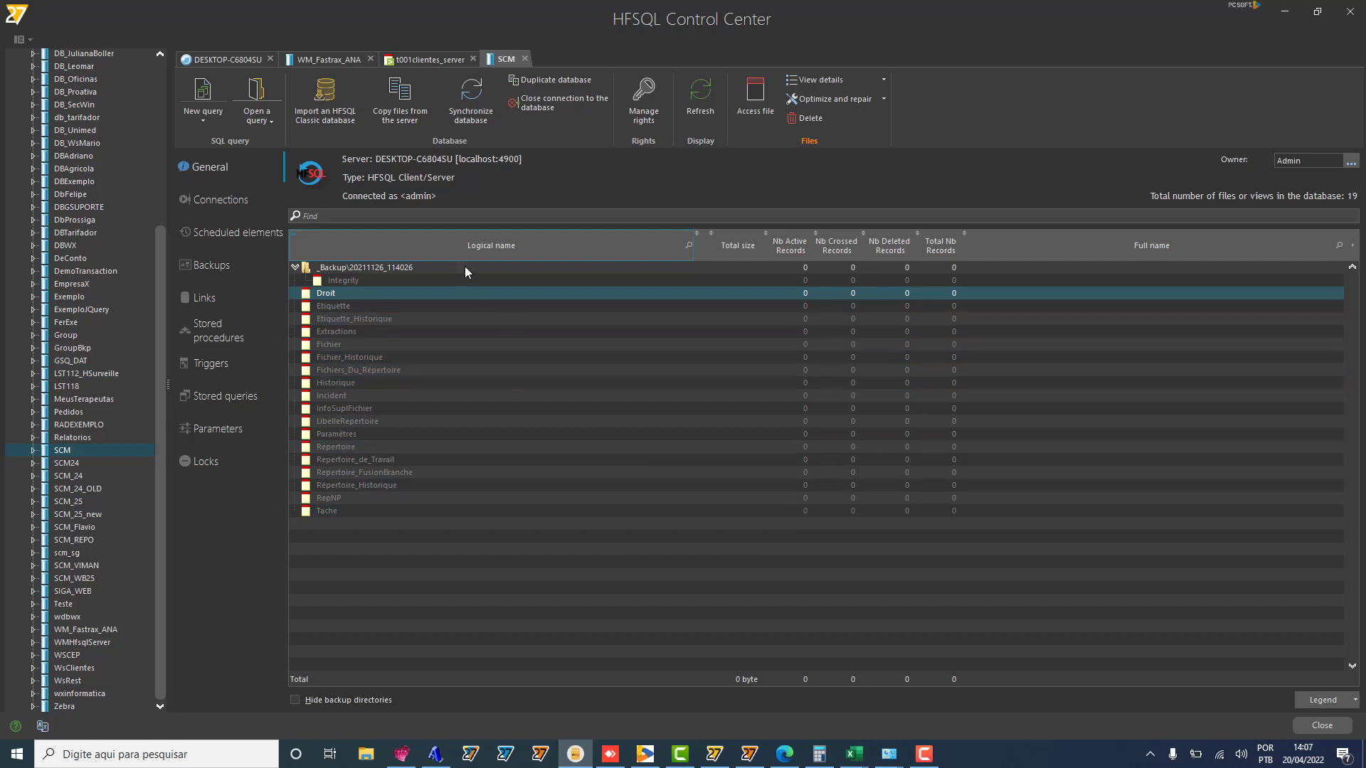
left_click(228, 59)
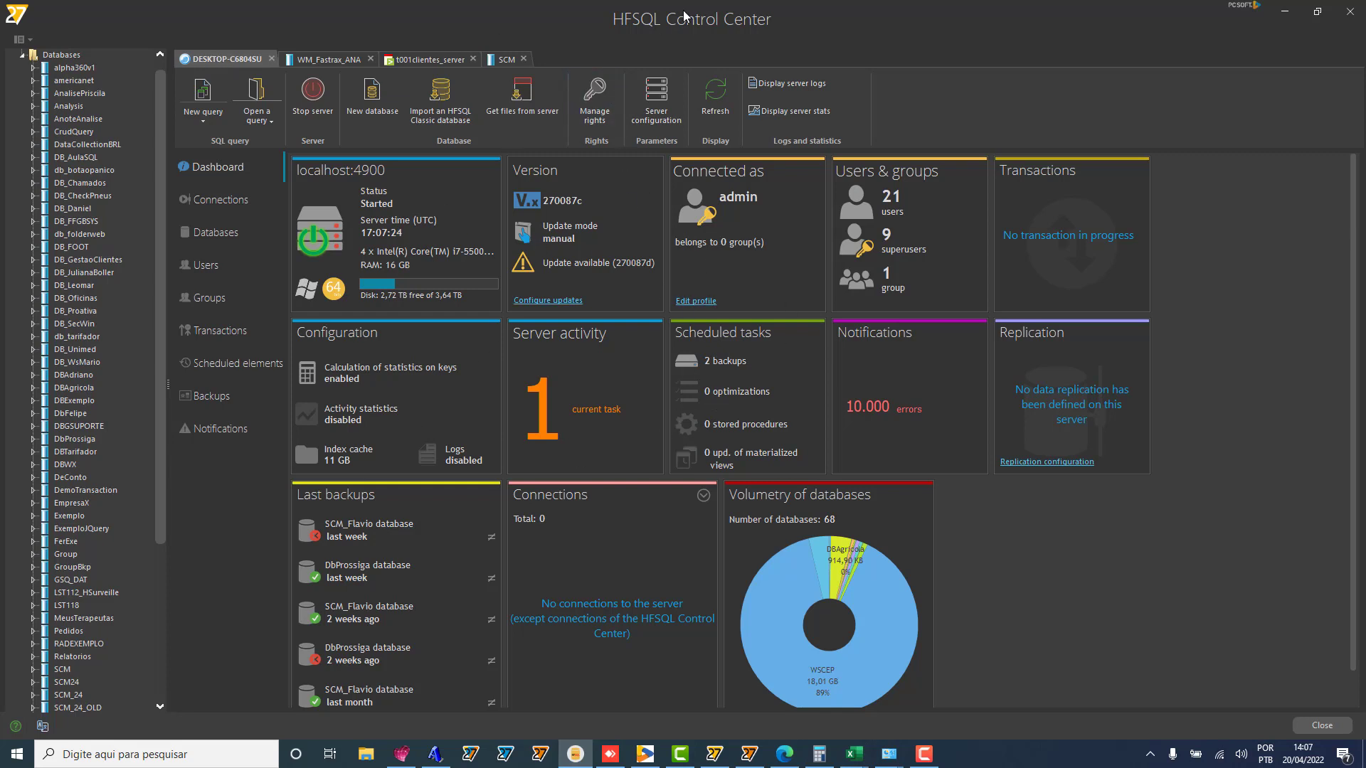
left_click(590, 104)
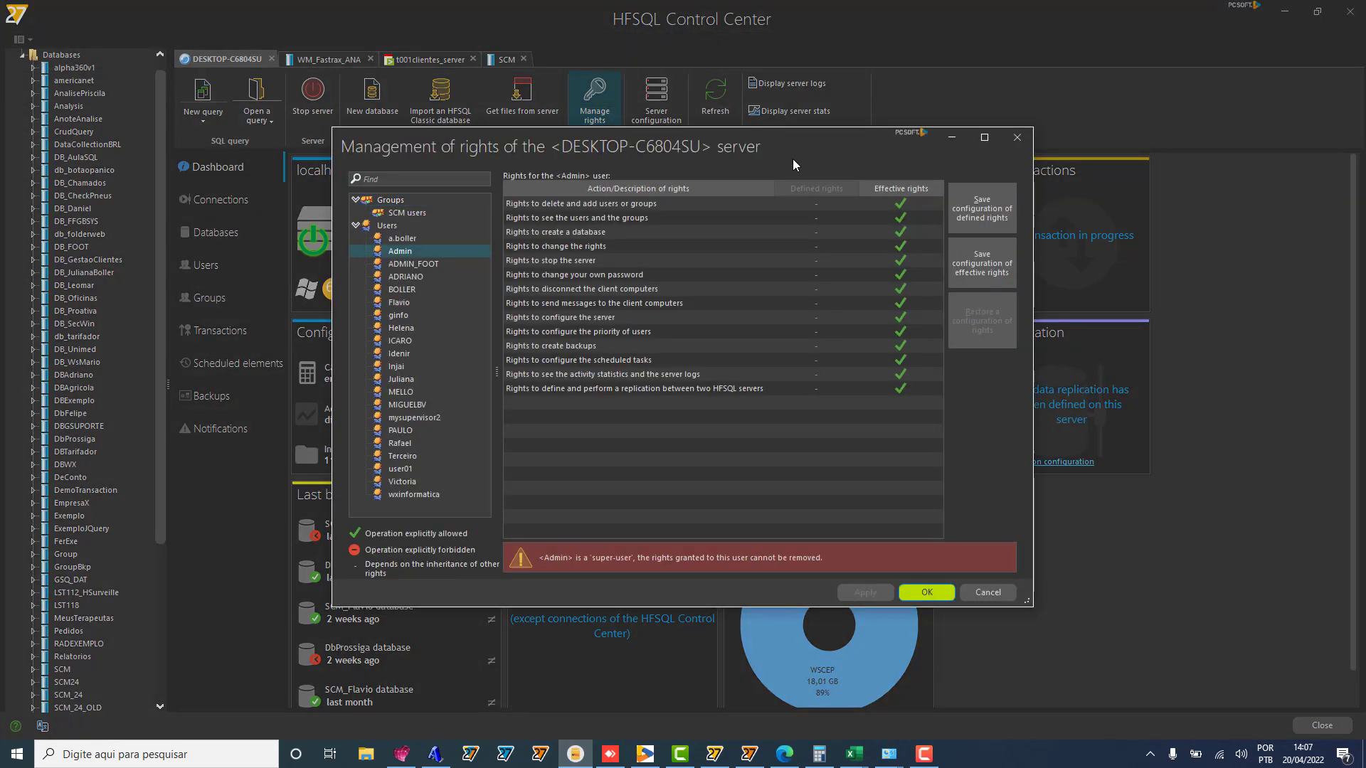
left_click(414, 382)
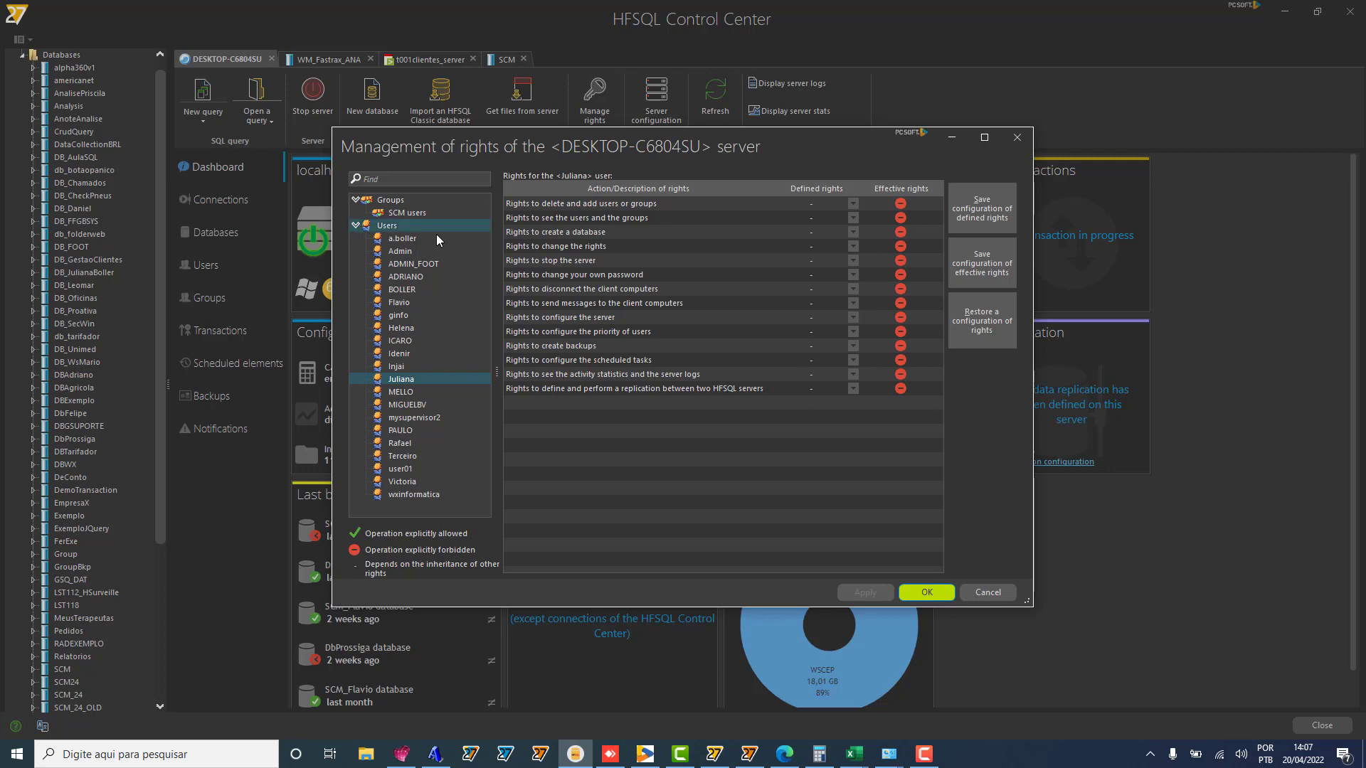
left_click(437, 251)
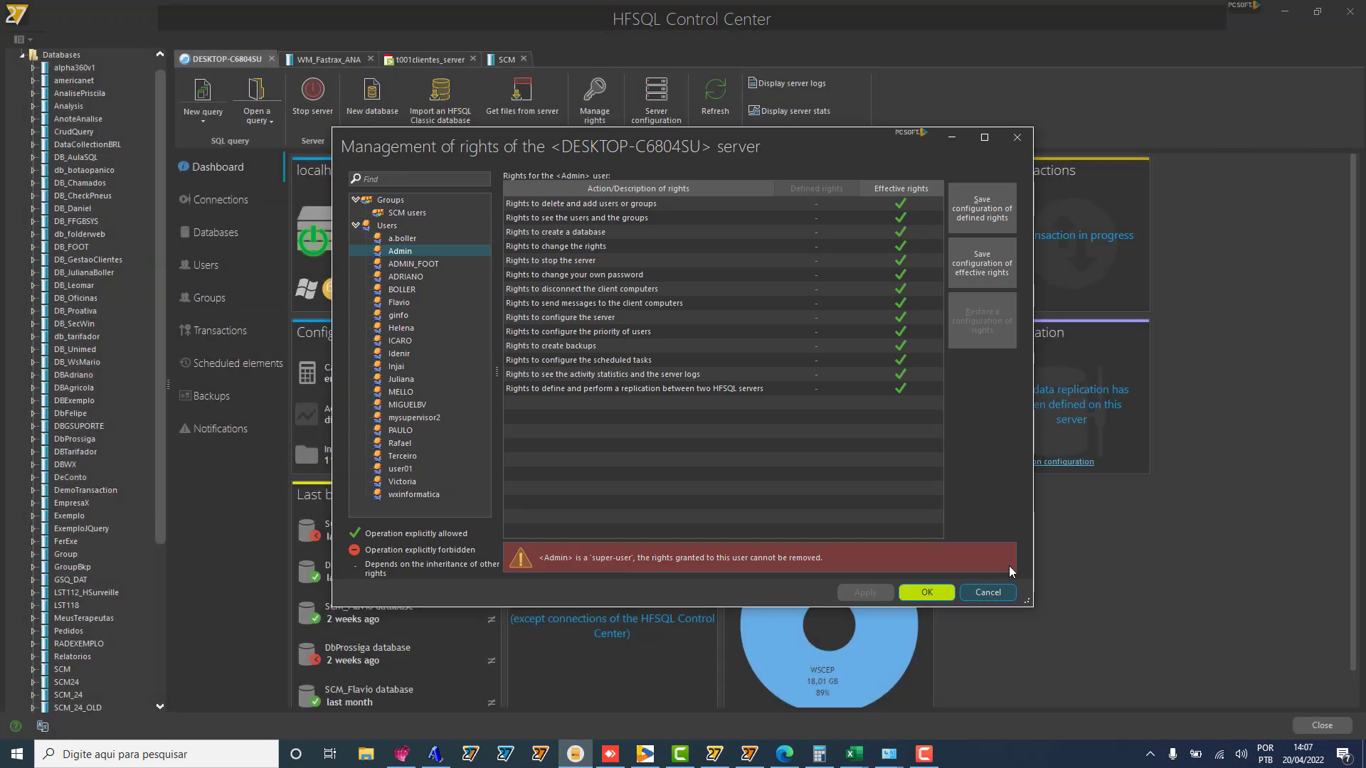
left_click(989, 592)
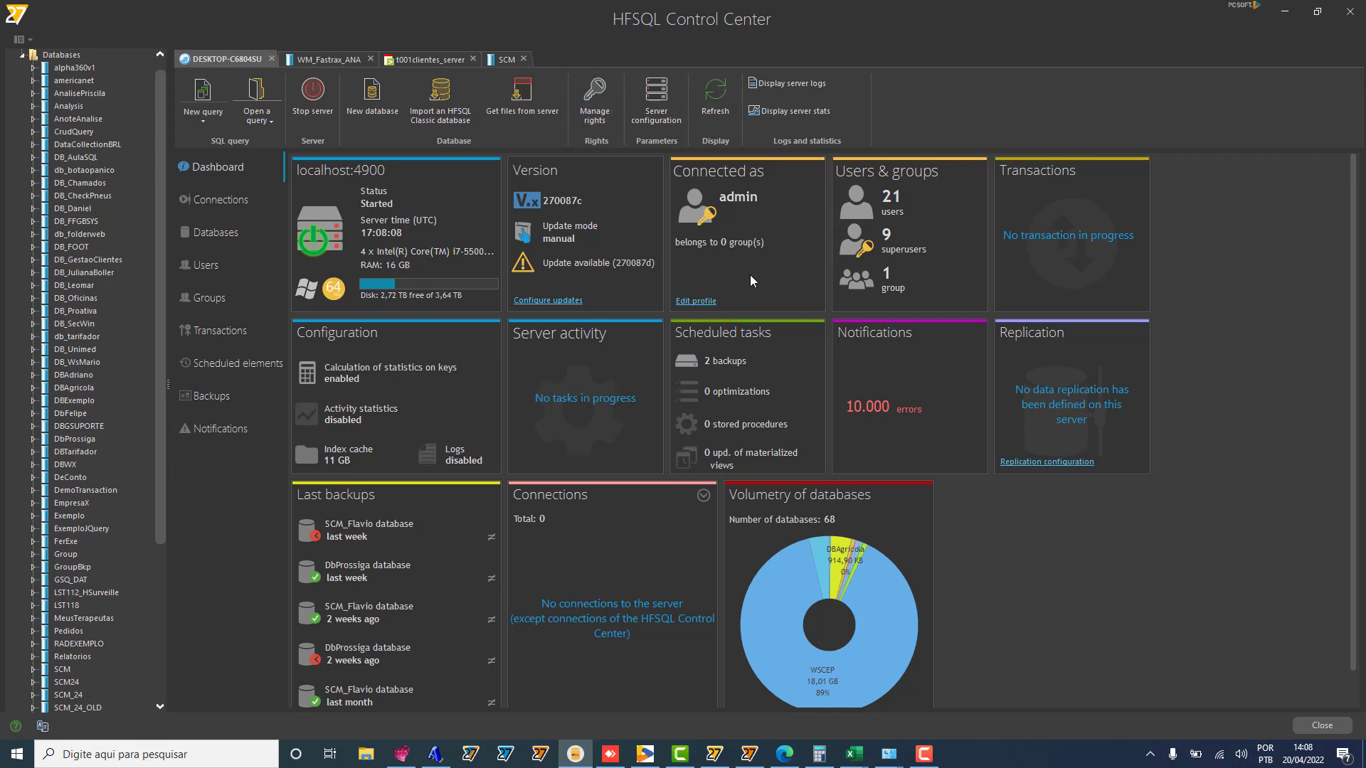
Step: Review the SCM database files and the server's user list, then close HFSQL Control Center
left_click(505, 60)
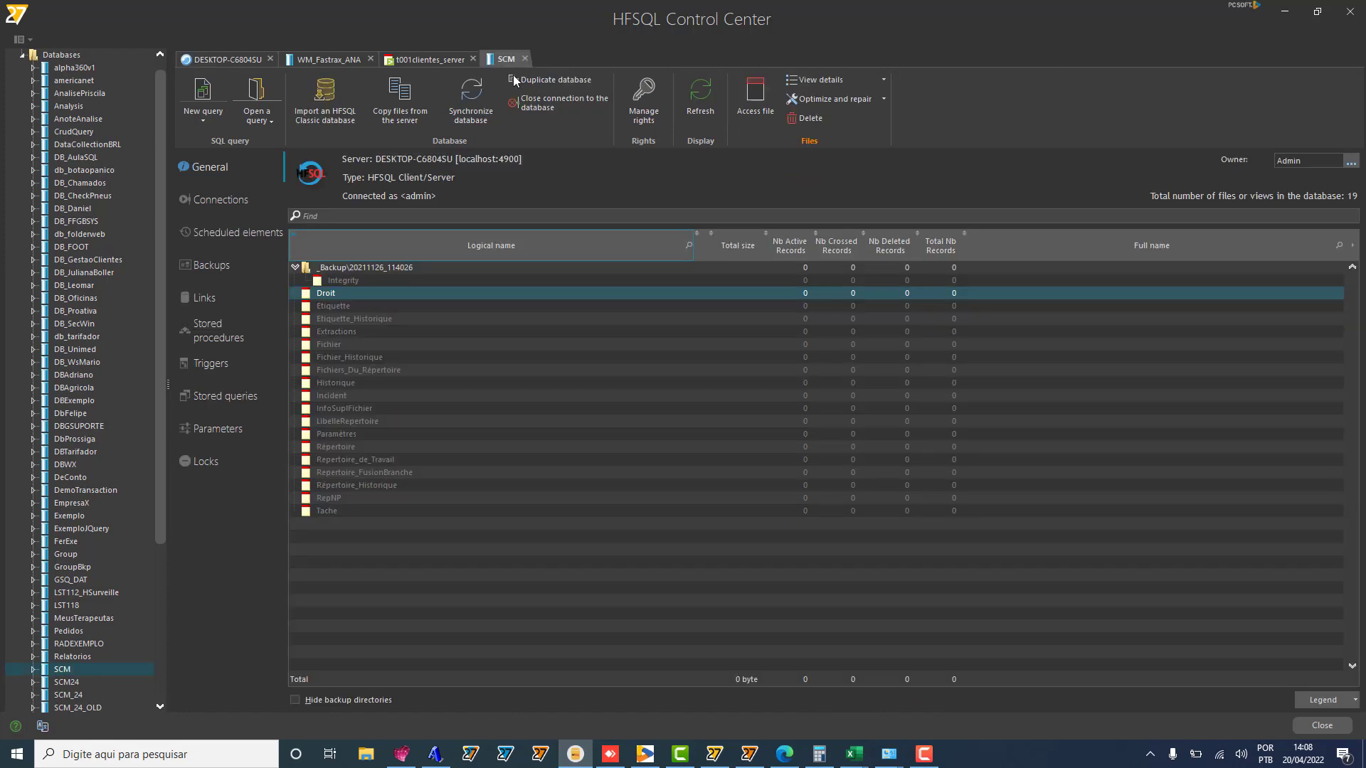
left_click(222, 60)
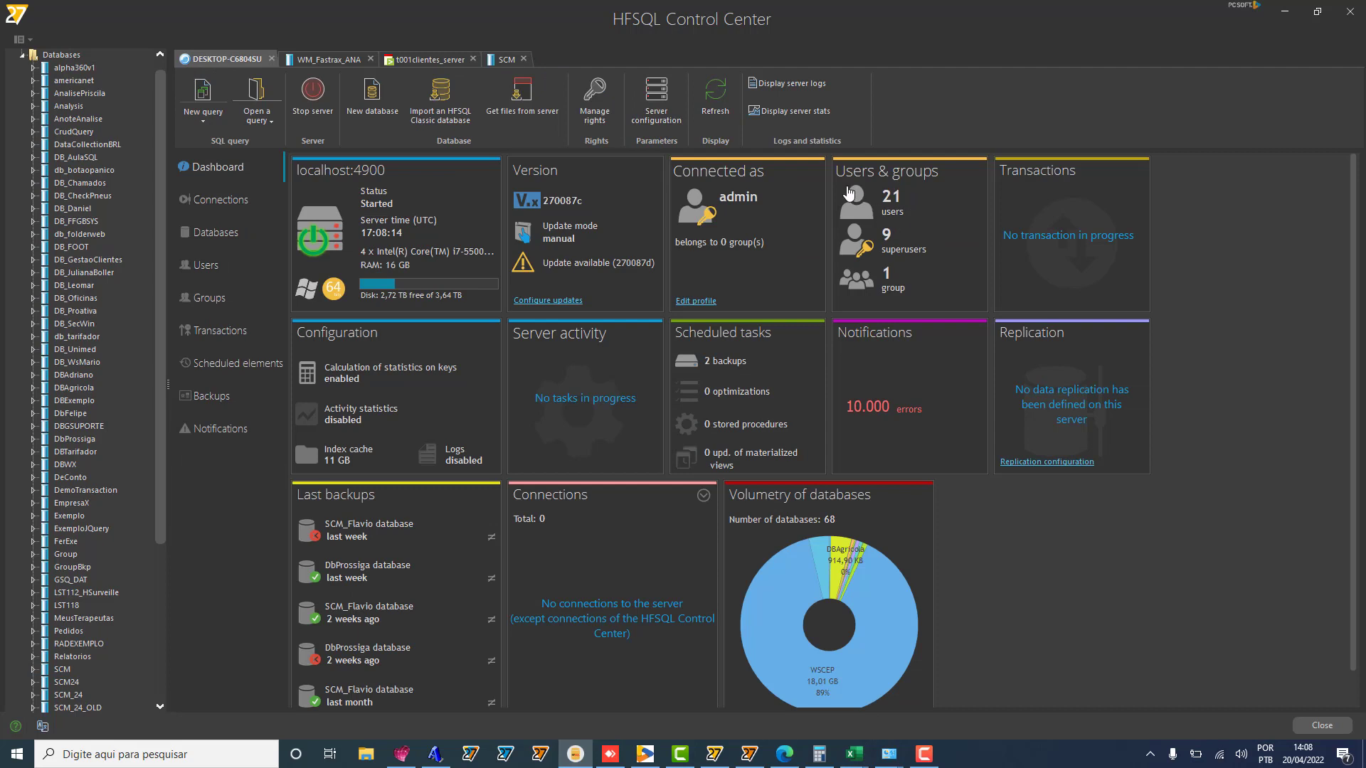
left_click(865, 206)
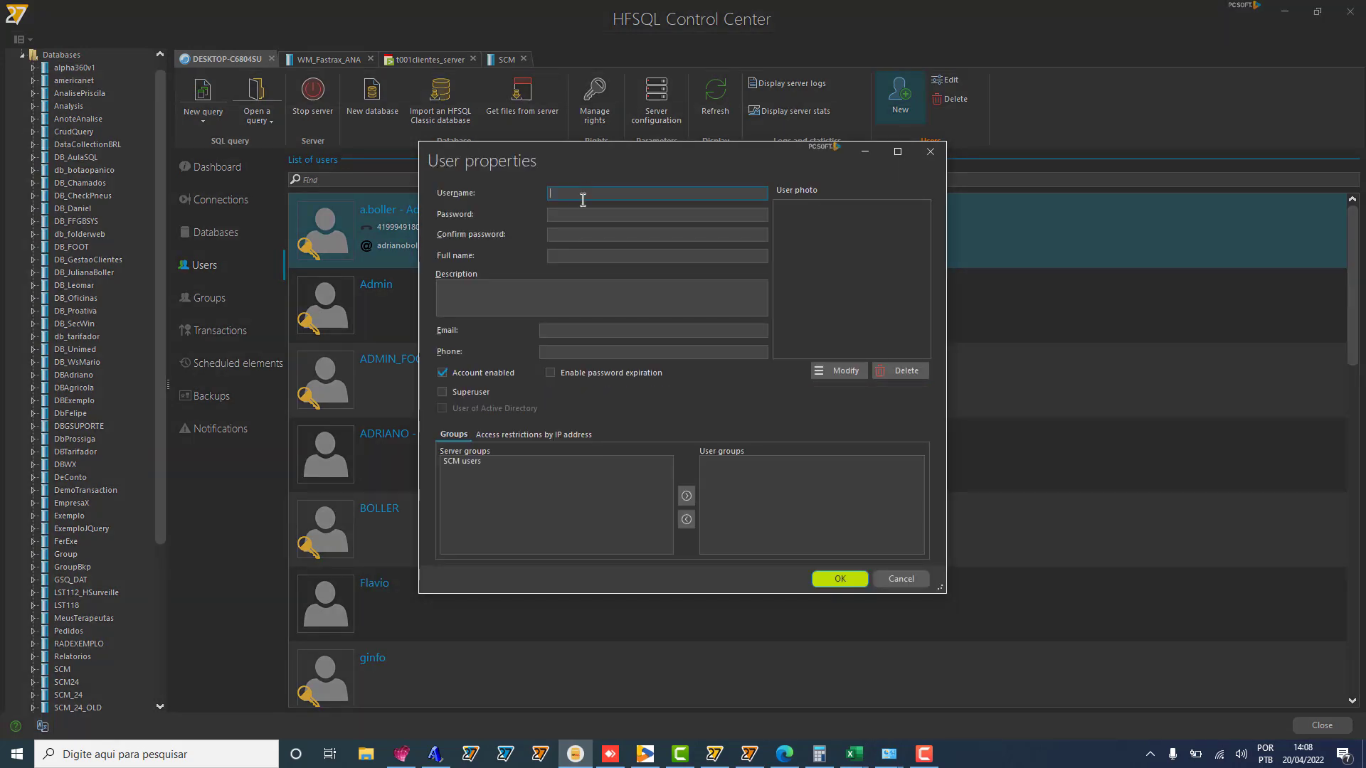
left_click(902, 580)
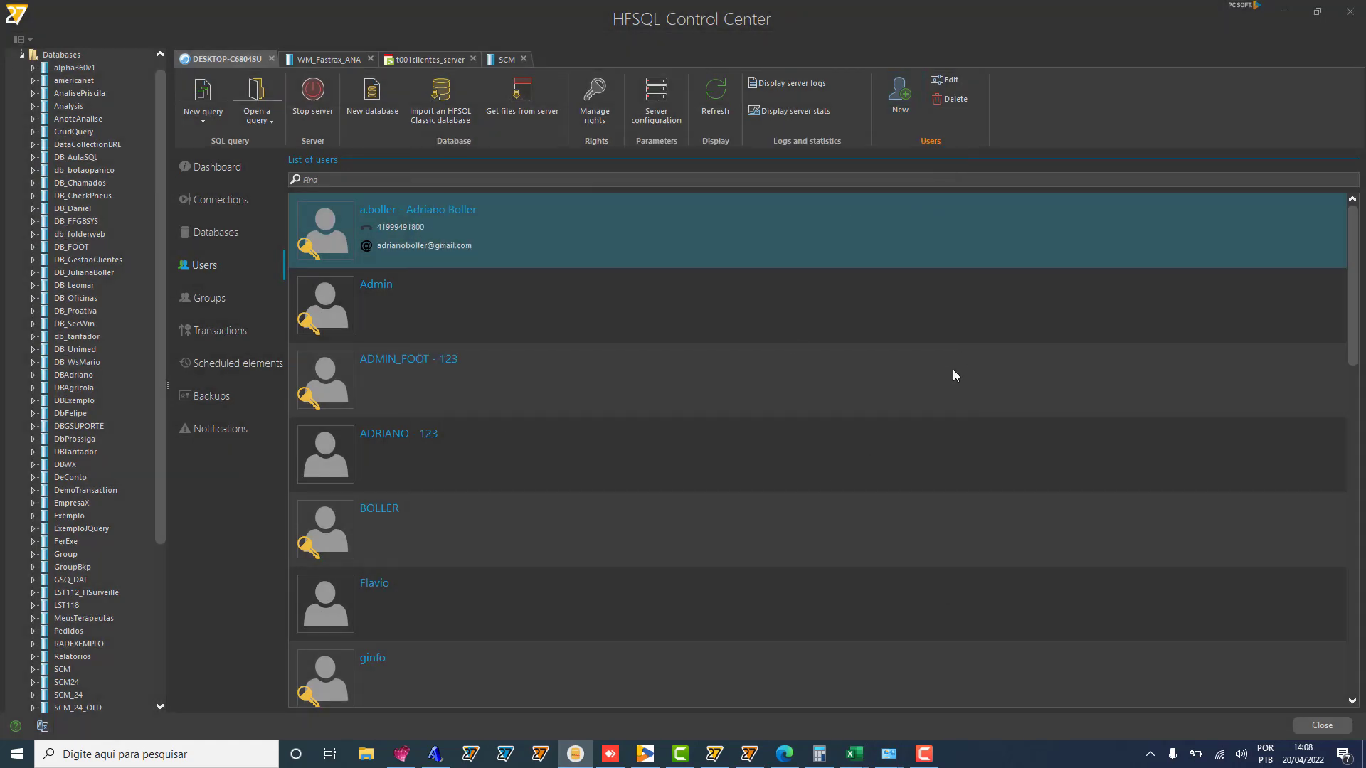
left_click(1357, 16)
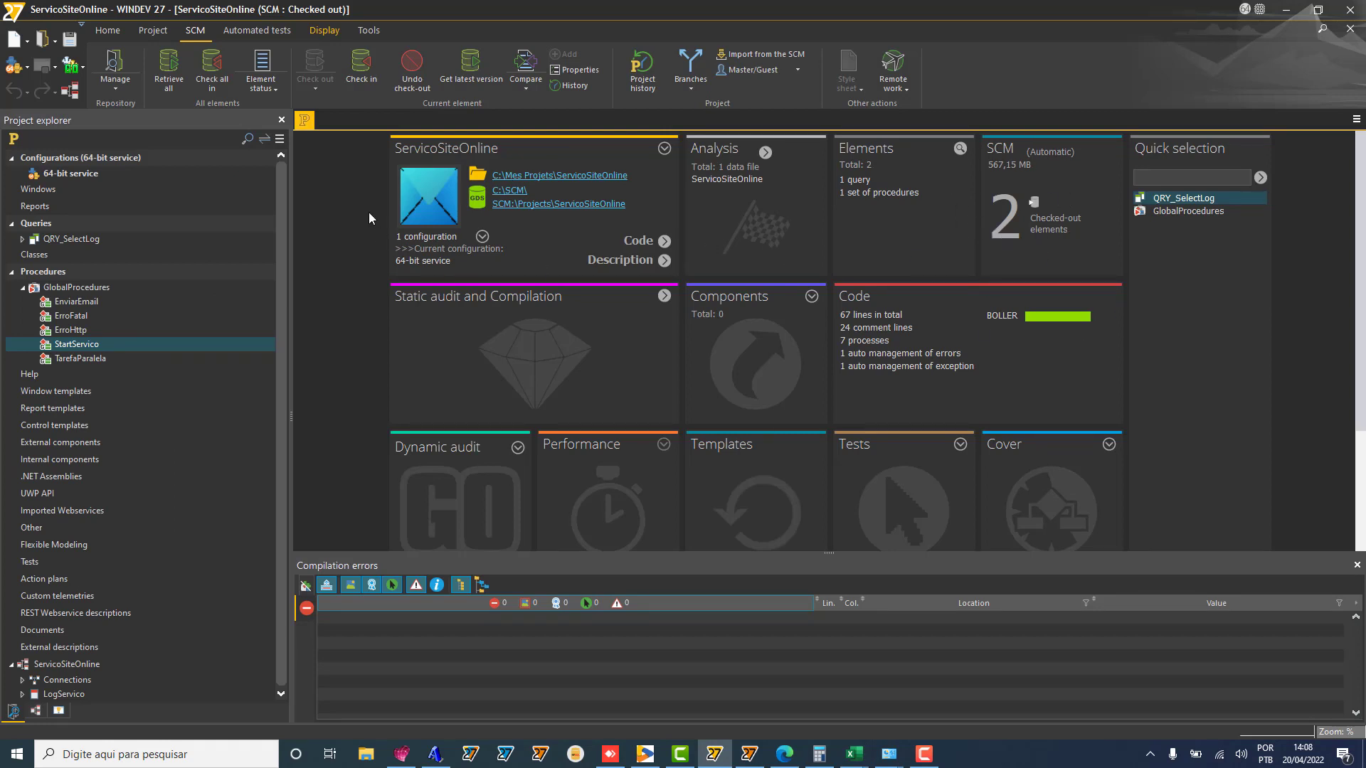
Step: Check in all three modified project elements with the comment 'ok'
left_click(212, 68)
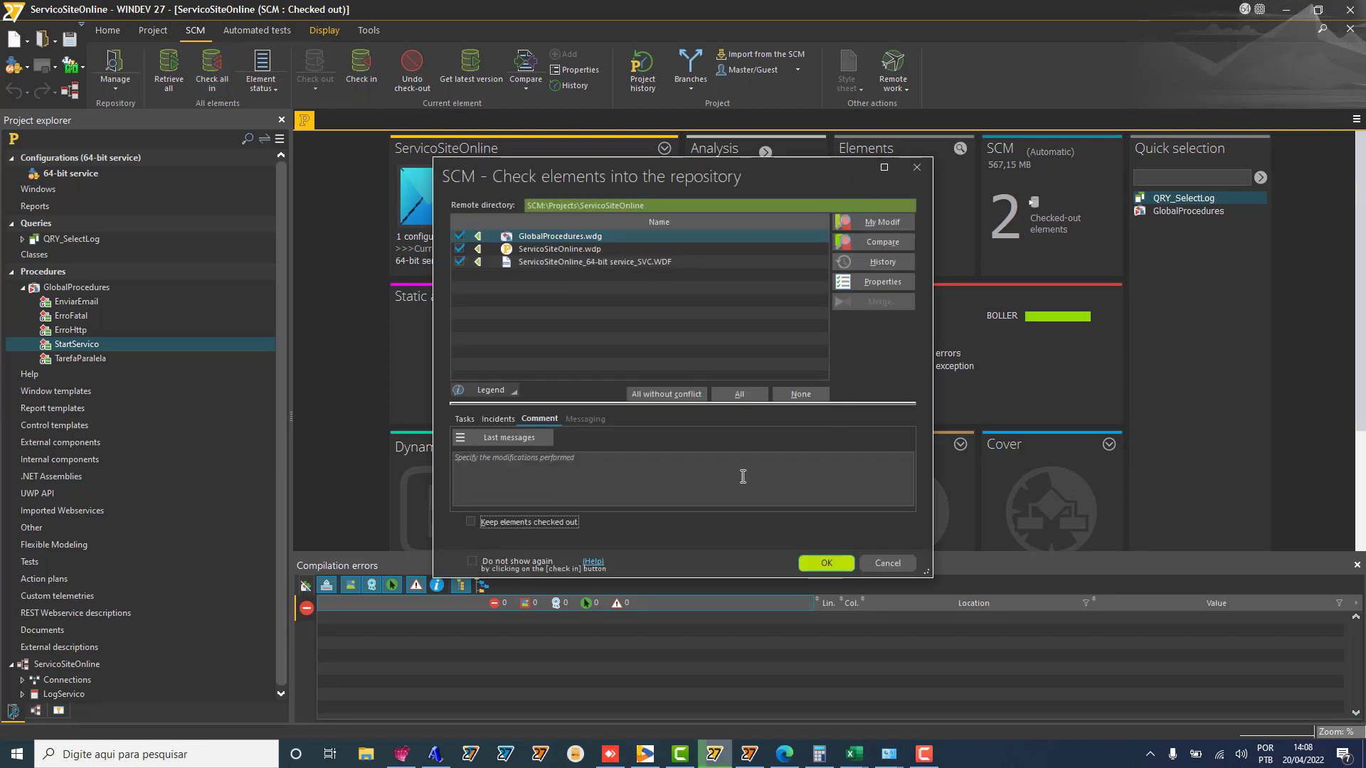
left_click(741, 476)
type("ok")
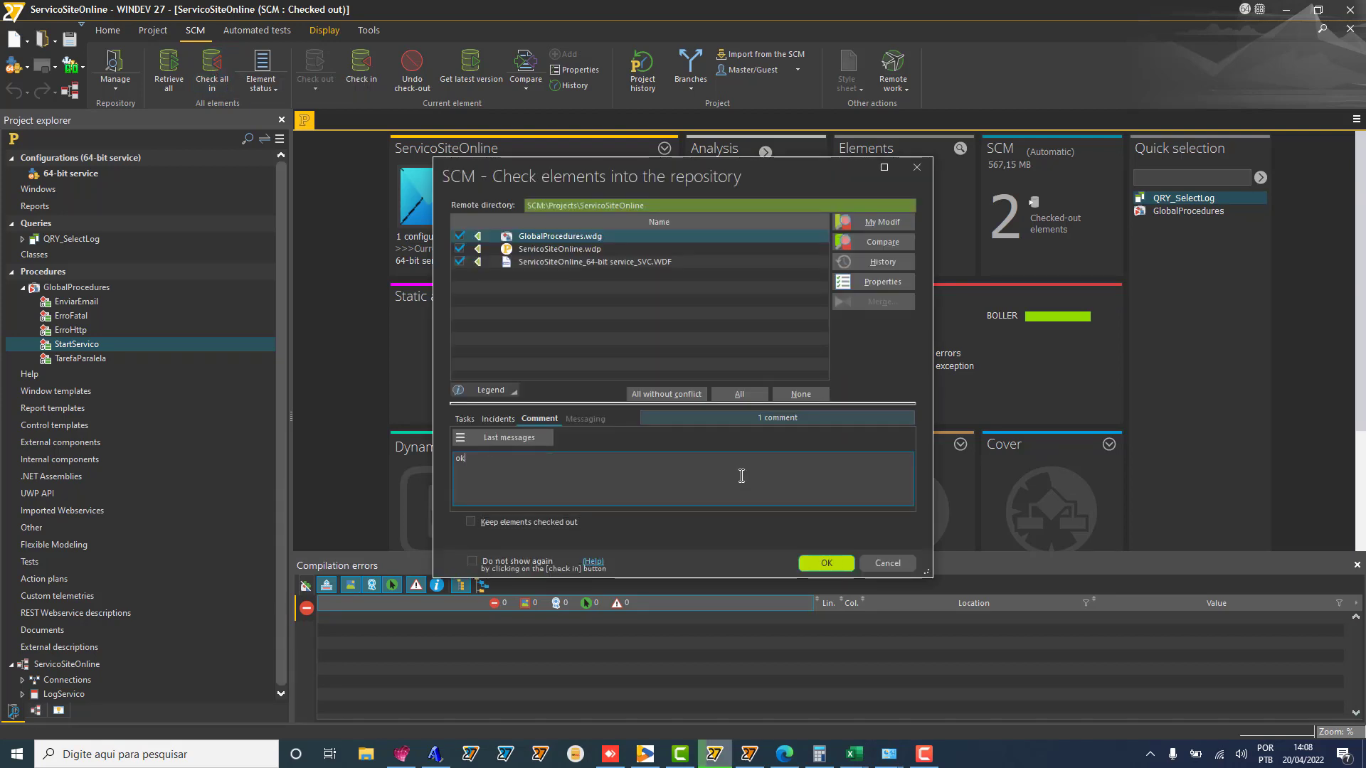
left_click(829, 566)
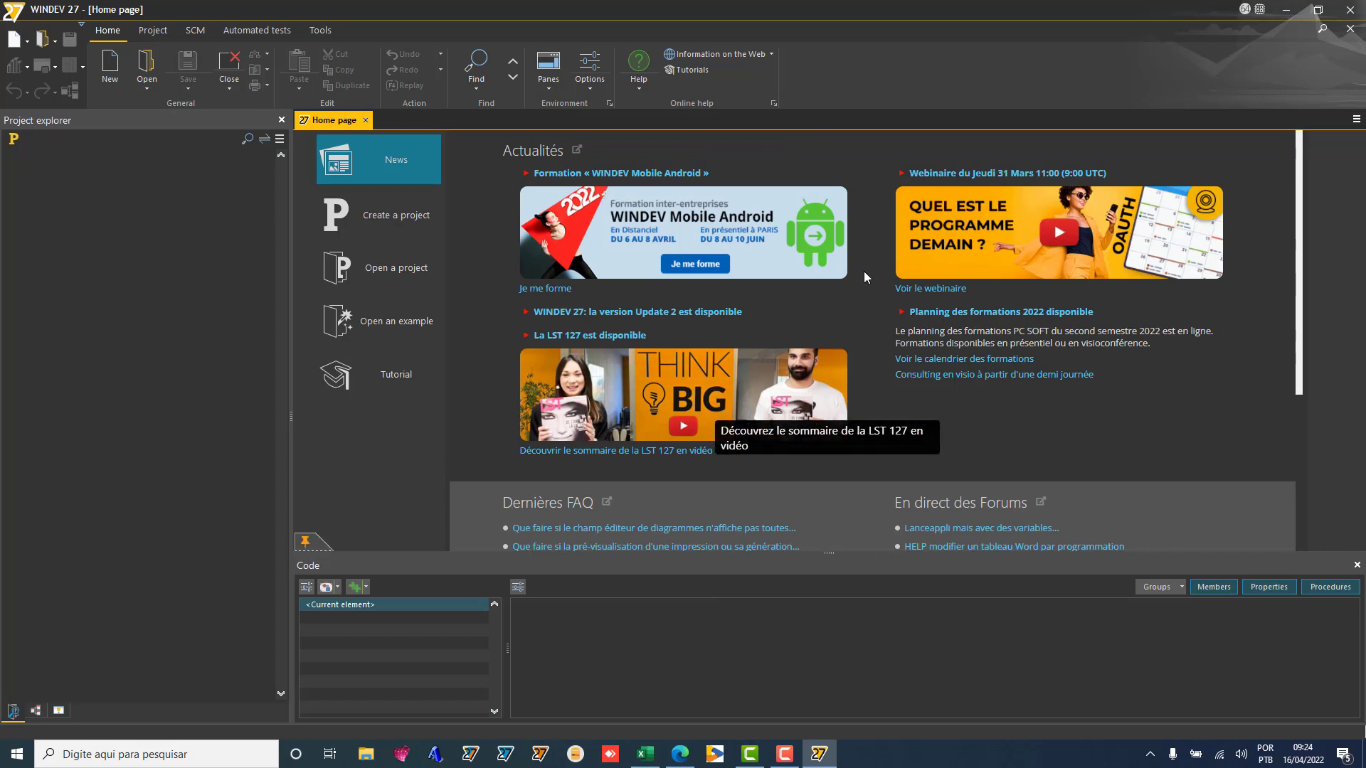
Step: Close the Home page and WINDEV 27, then open C:\HFSQLserver in File Explorer
left_click(1355, 34)
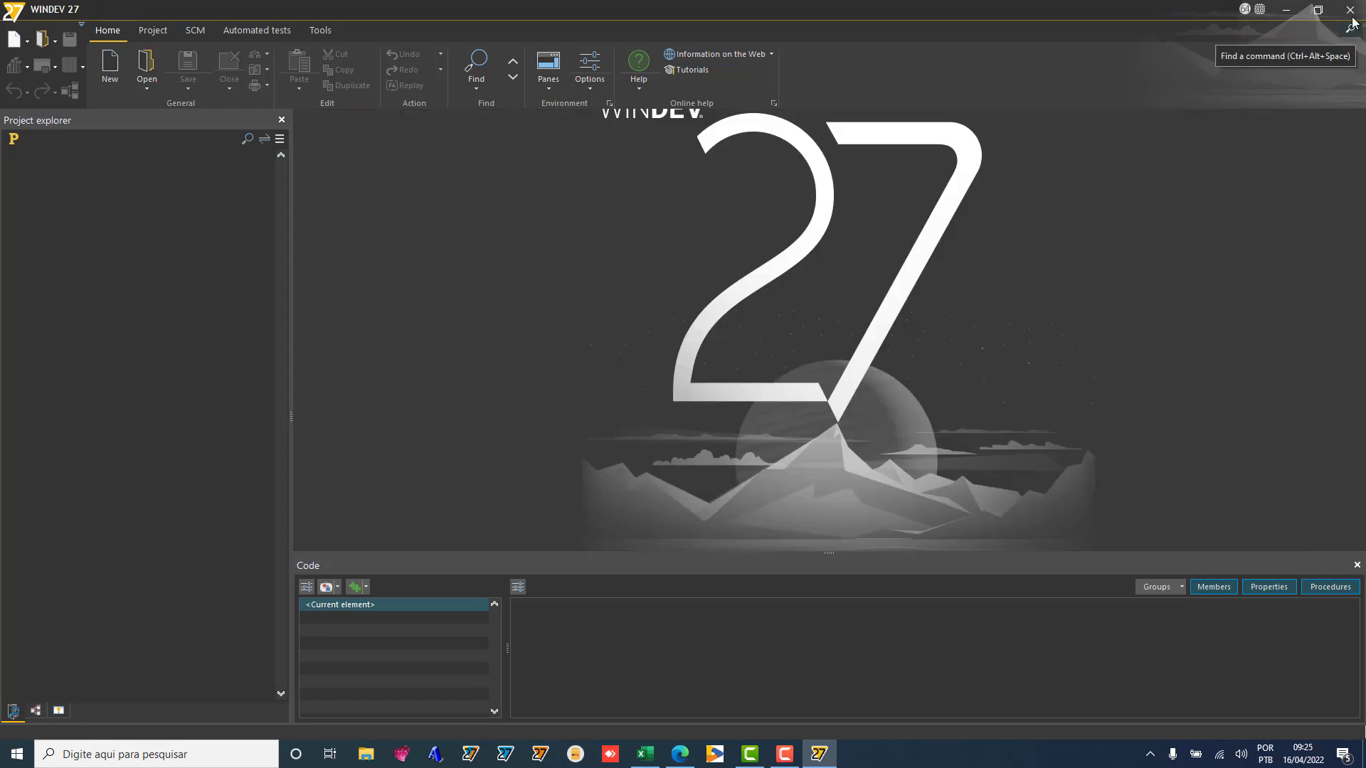
left_click(1350, 10)
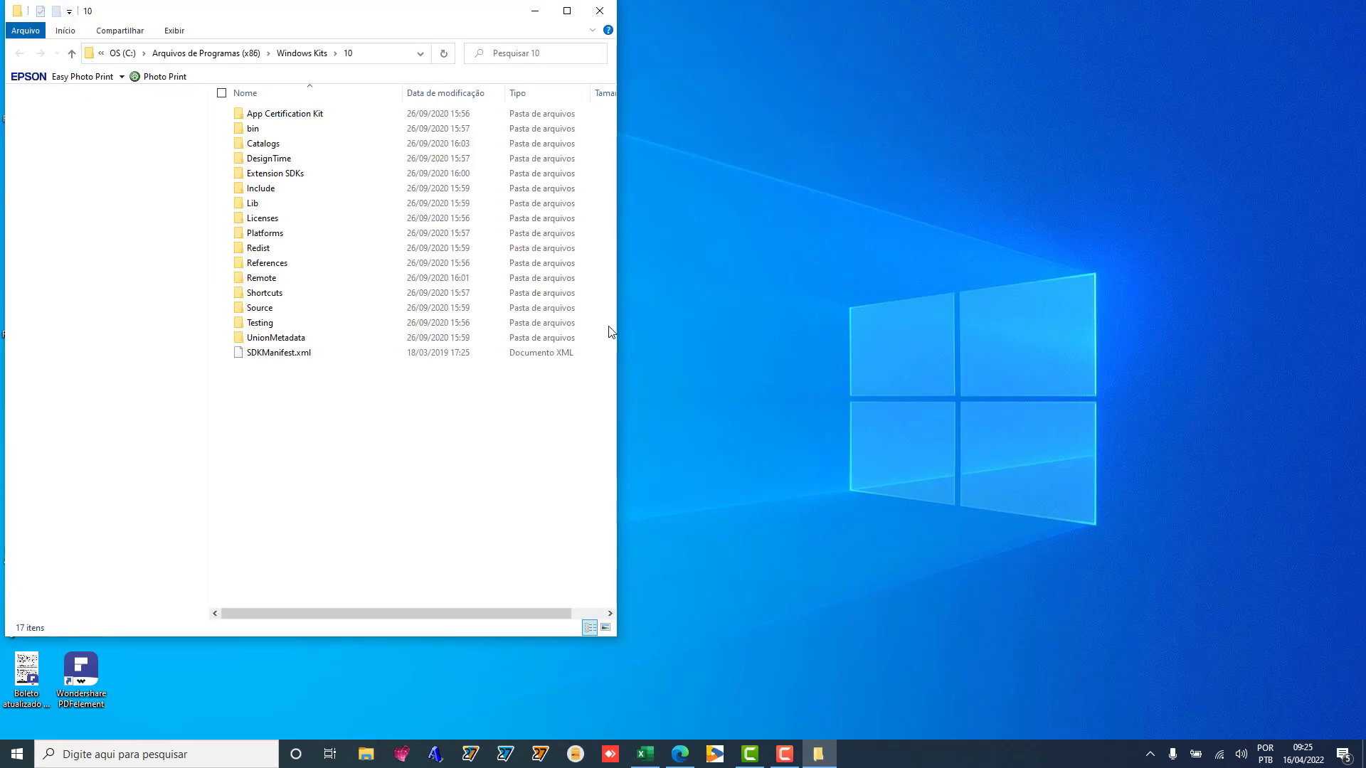
left_click(122, 53)
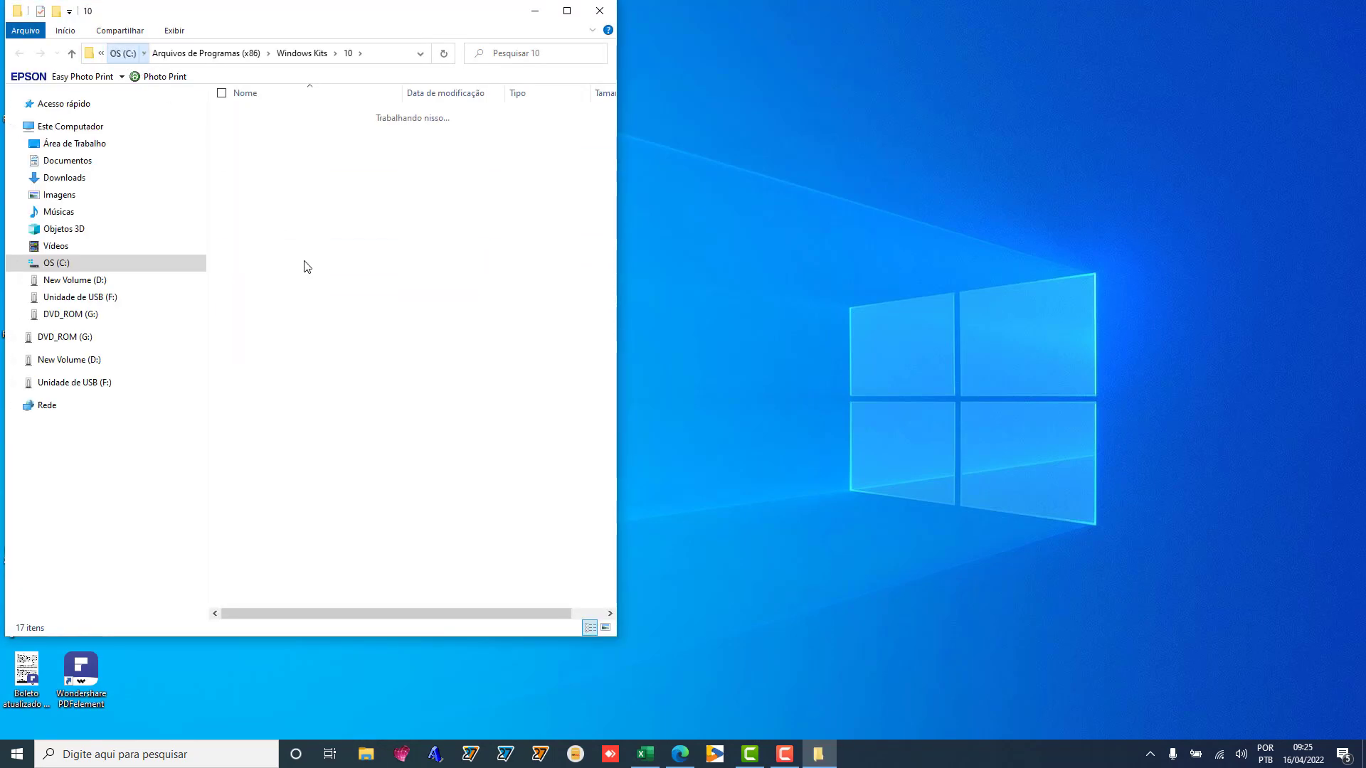
double_click(308, 233)
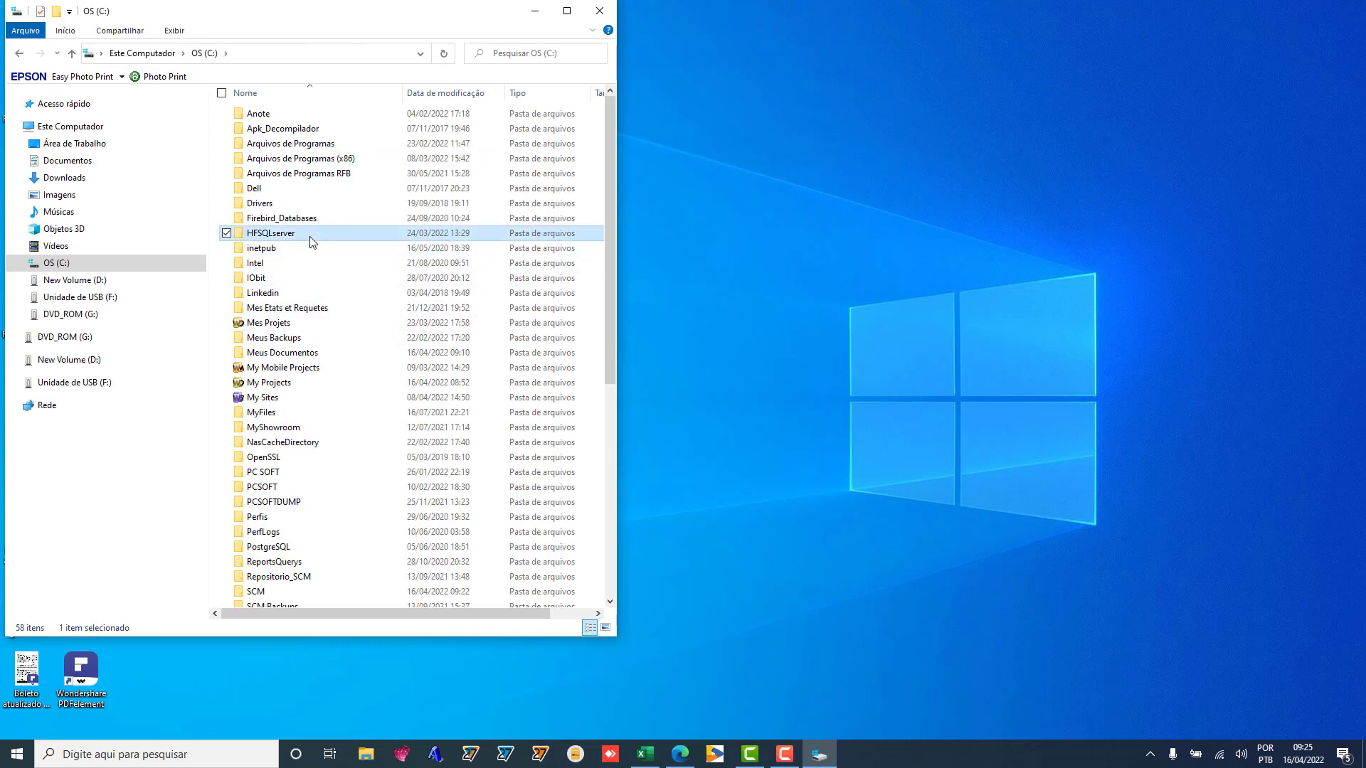